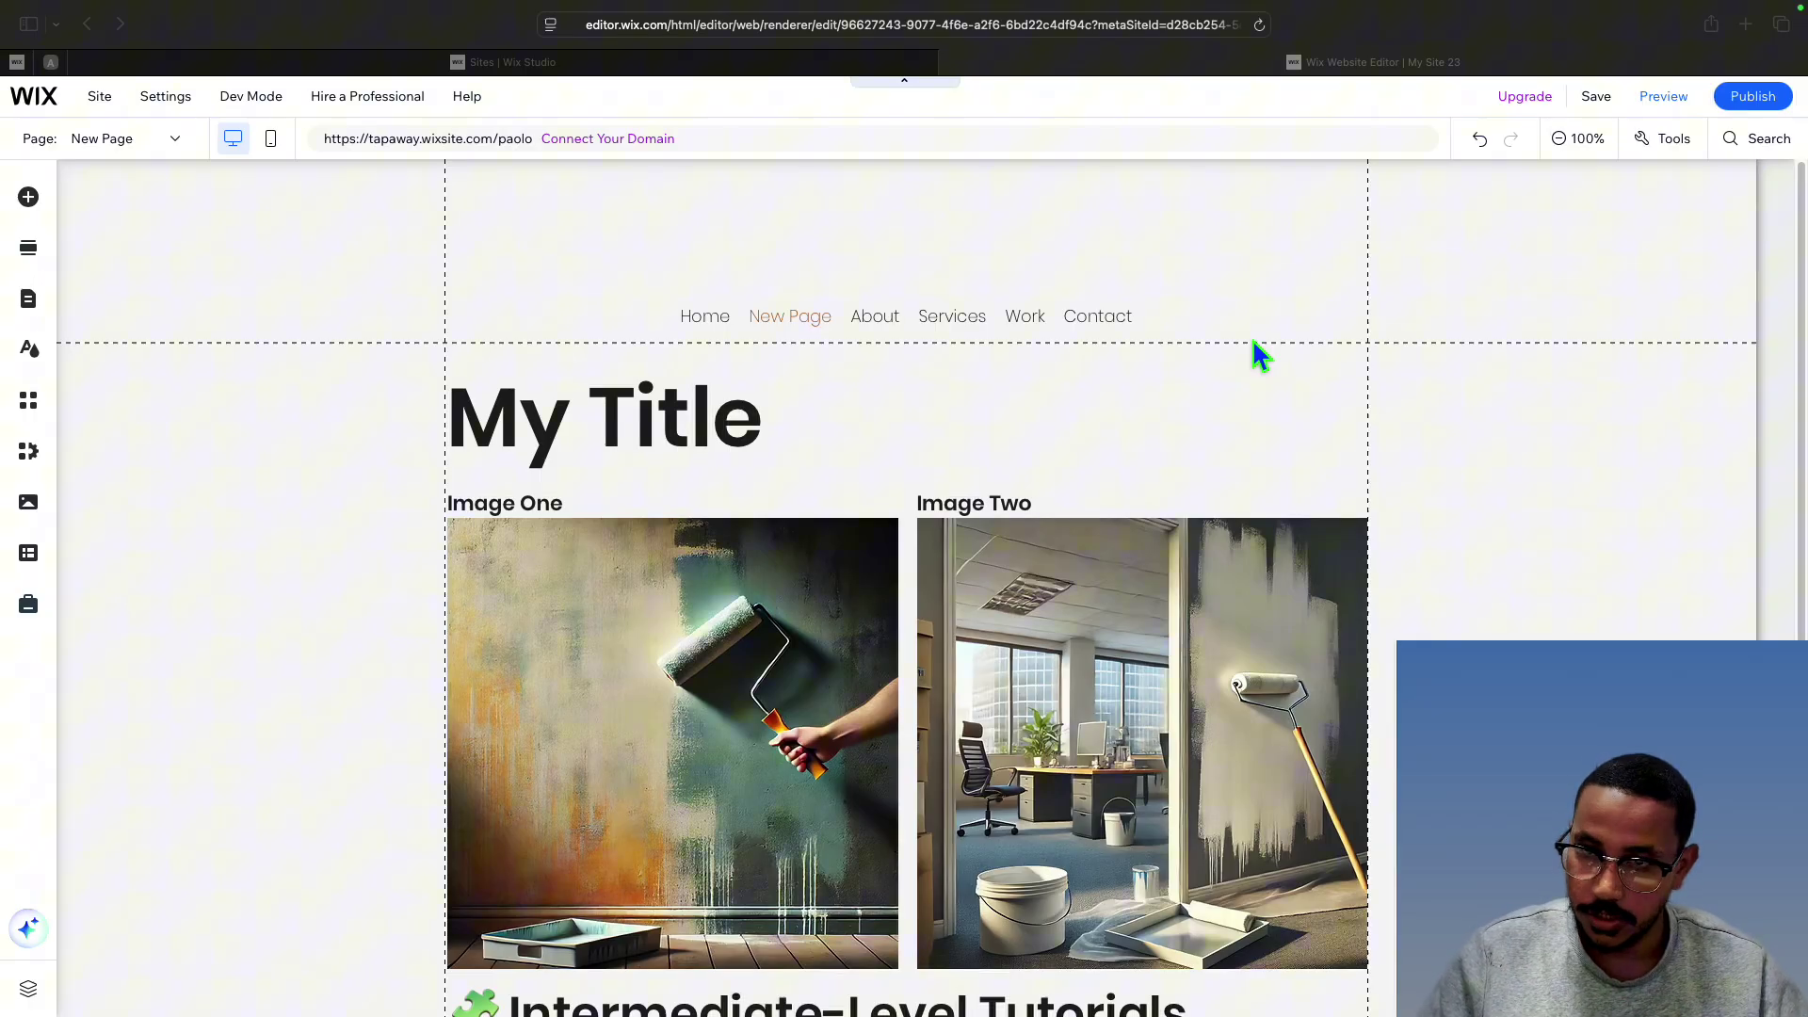
Switch New Page from the desktop view to its mobile layout
scroll(1253, 344, down, 6)
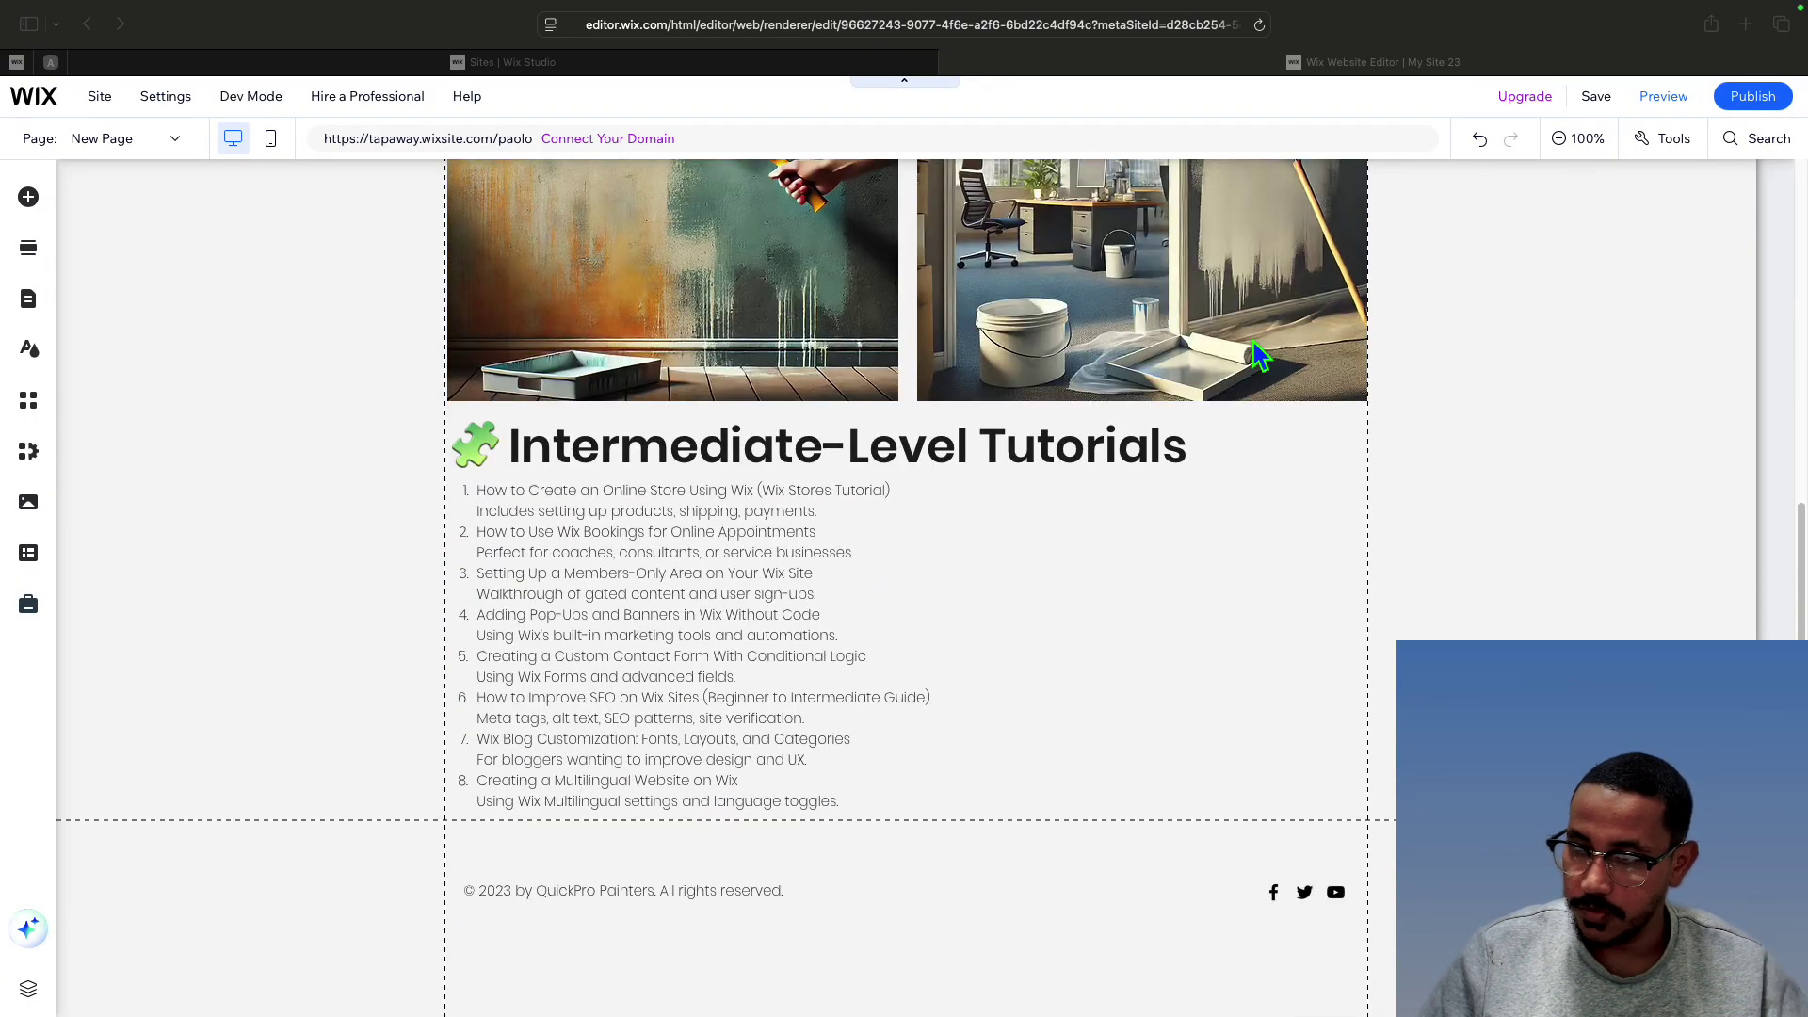
scroll(1252, 342, up, 6)
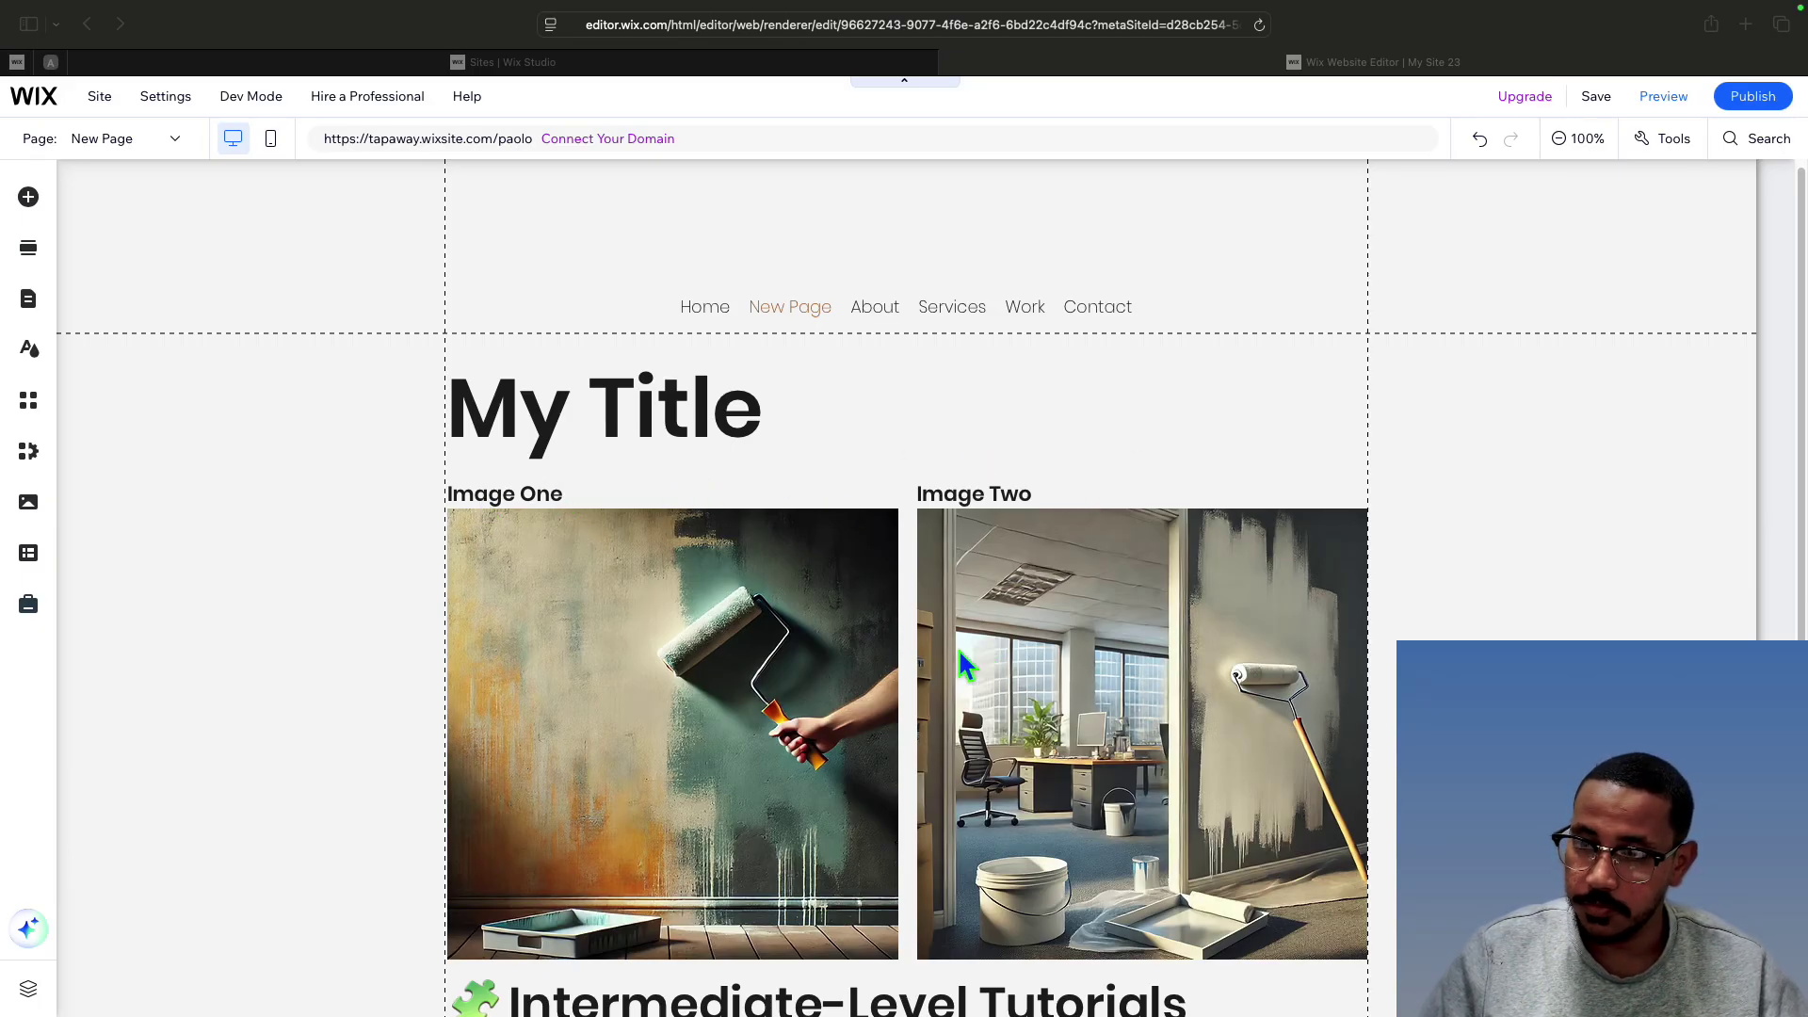
scroll(817, 669, down, 5)
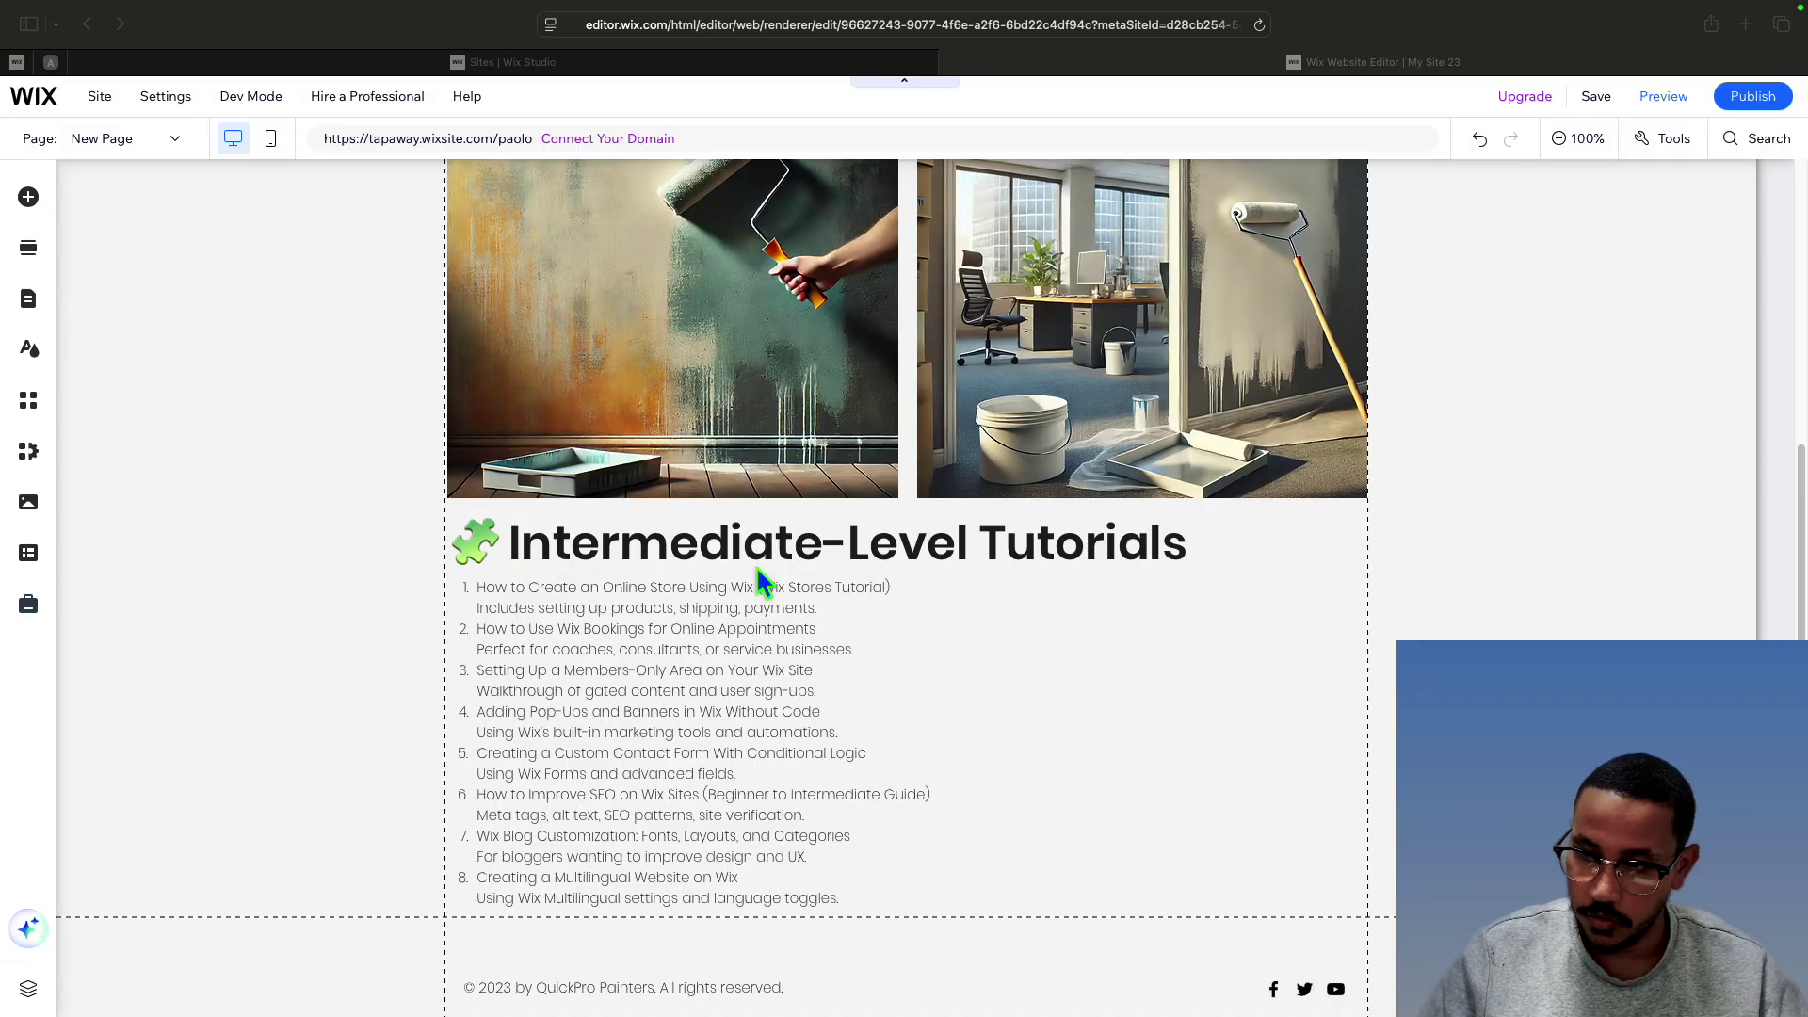
scroll(1432, 599, up, 5)
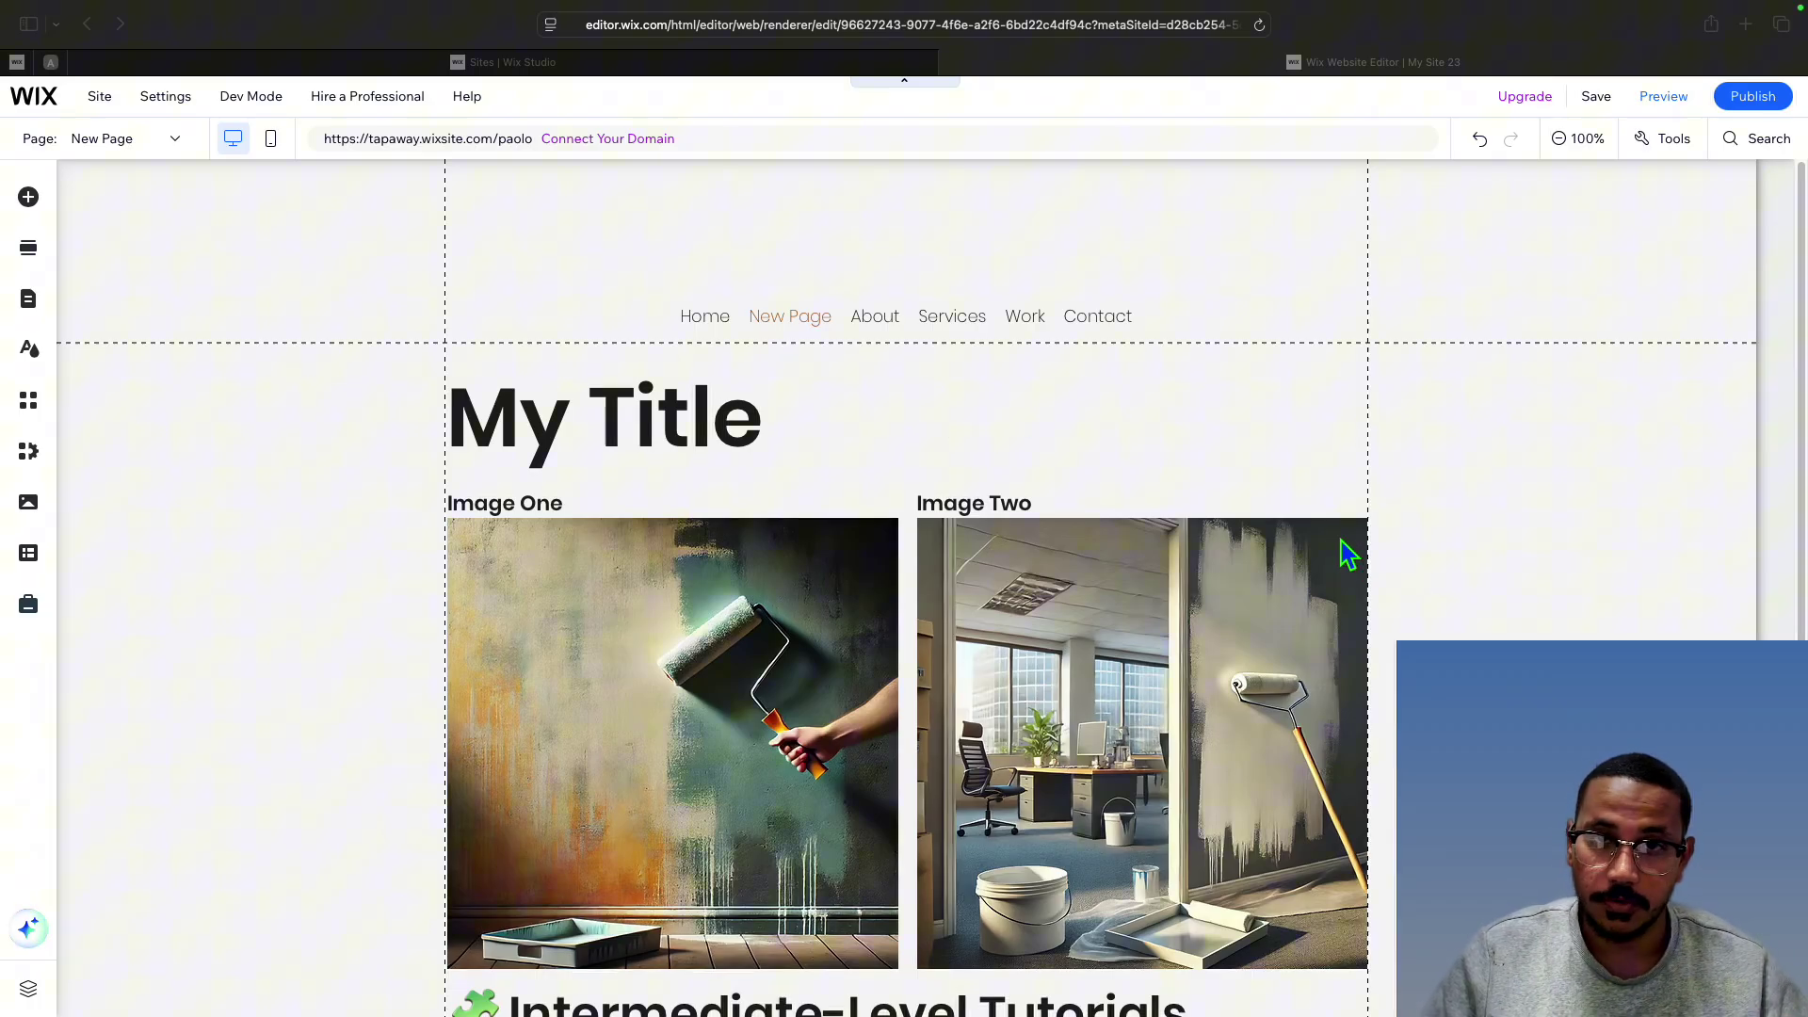
click(272, 141)
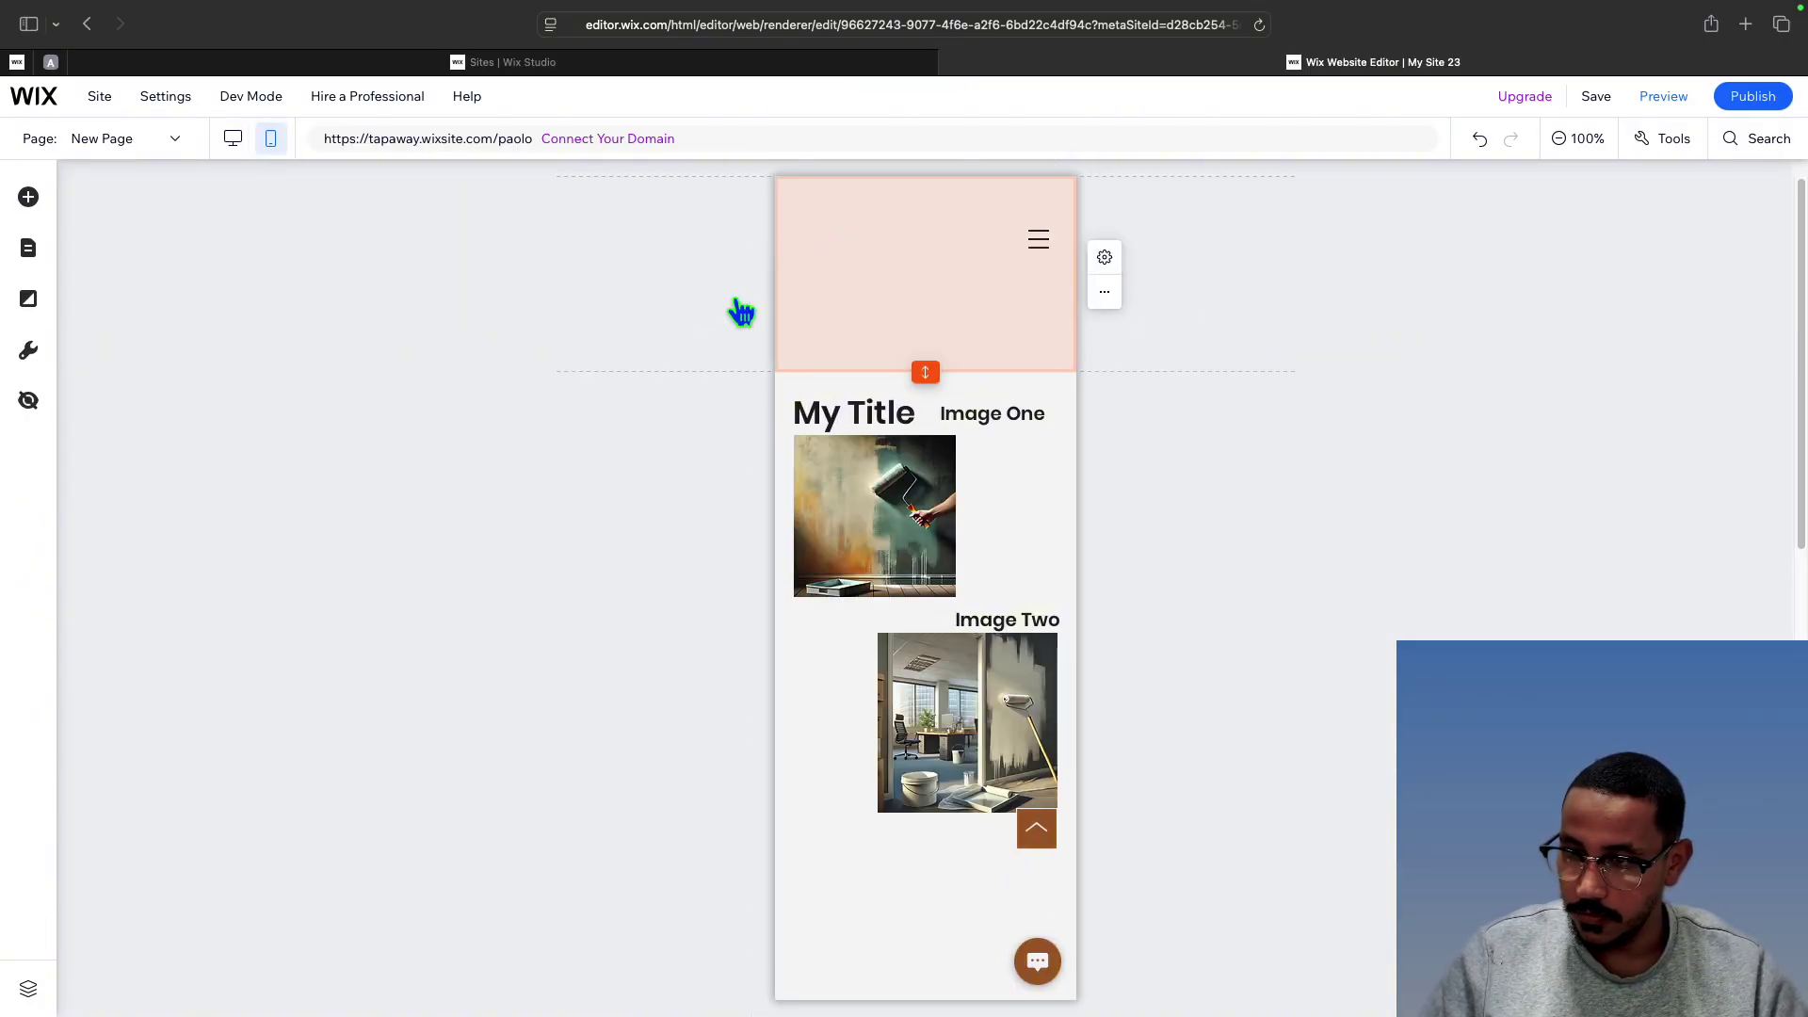
Inspect the mobile header and the My Title and images section while scrolling the stacked page
click(928, 386)
scroll(1064, 725, down, 5)
scroll(1004, 752, down, 4)
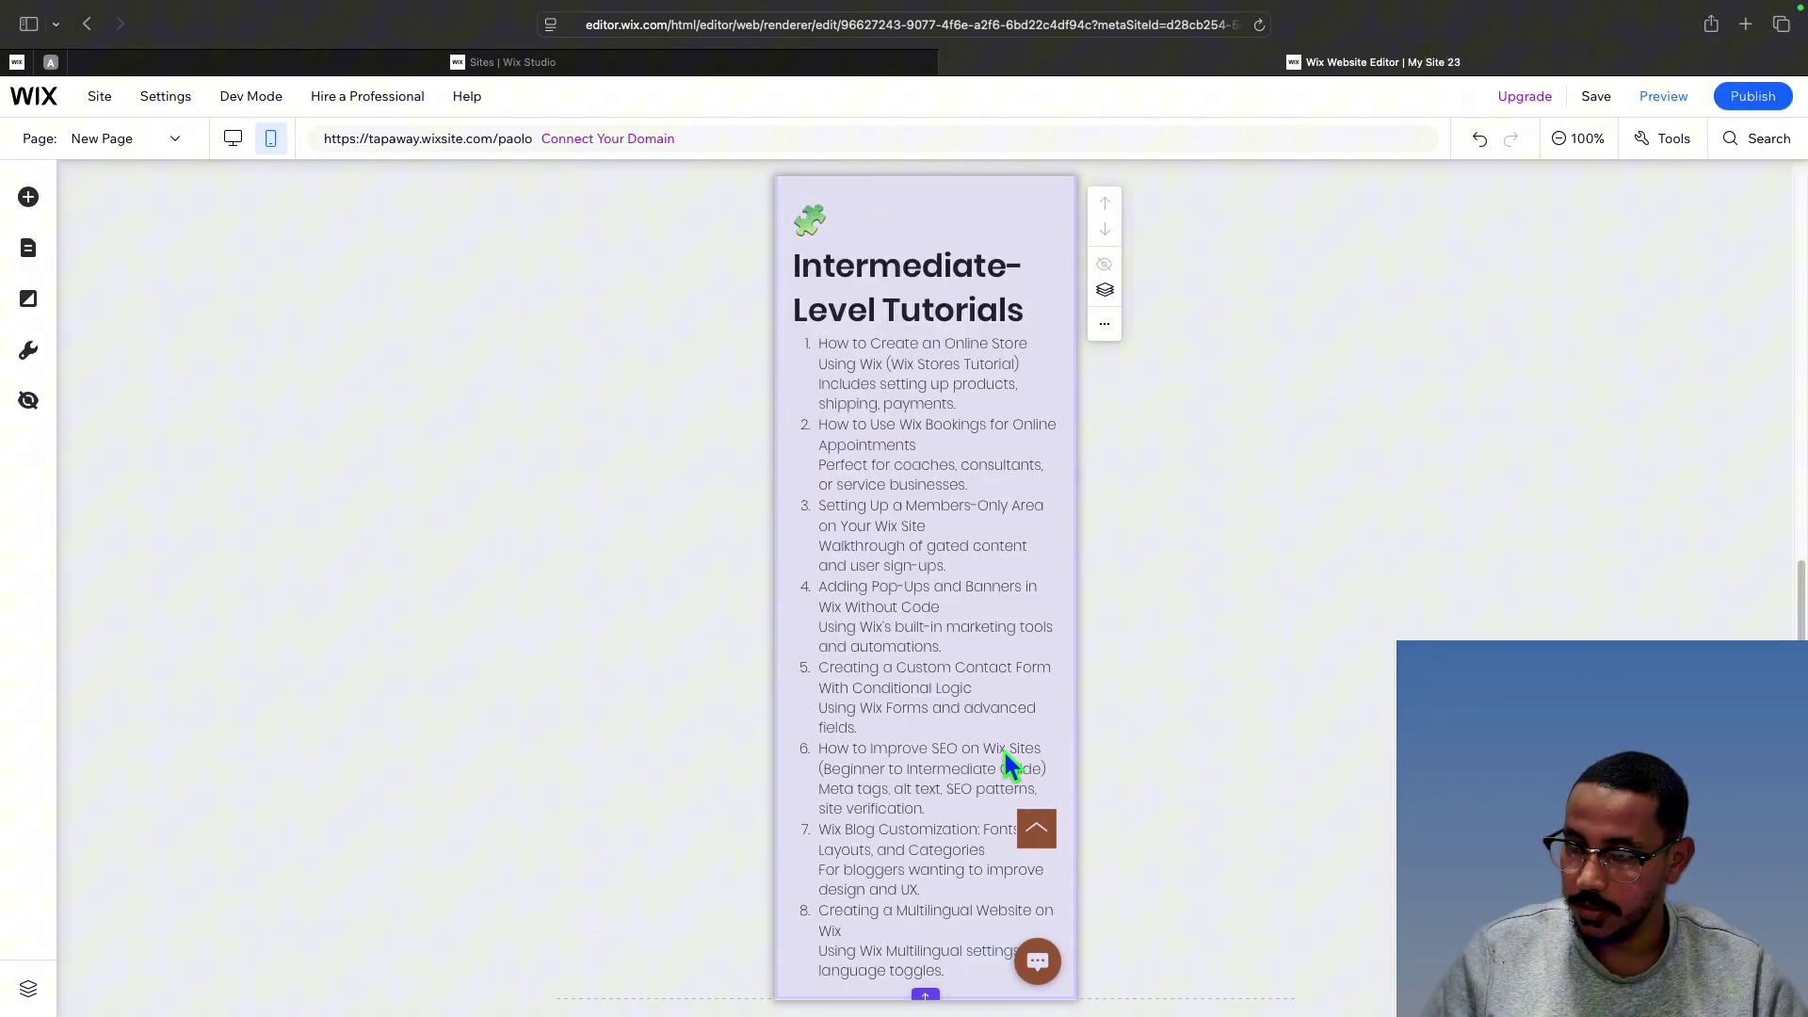
scroll(1003, 749, up, 10)
click(924, 314)
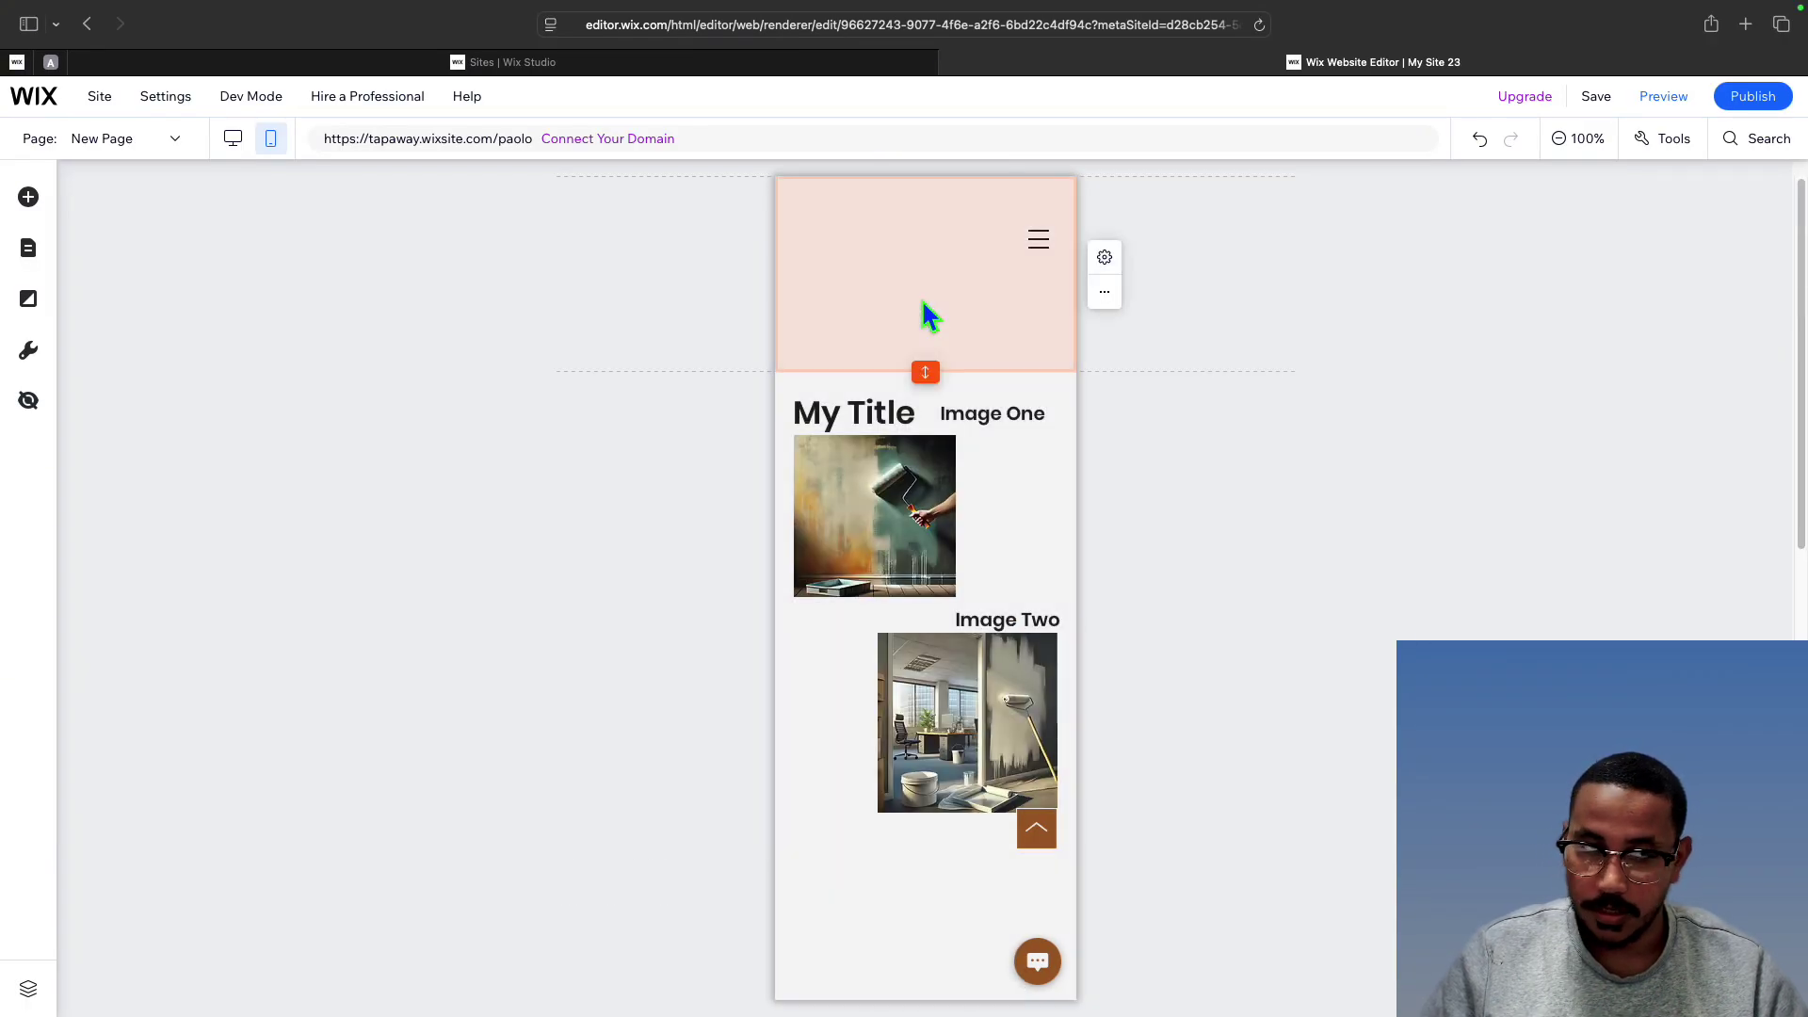
click(839, 386)
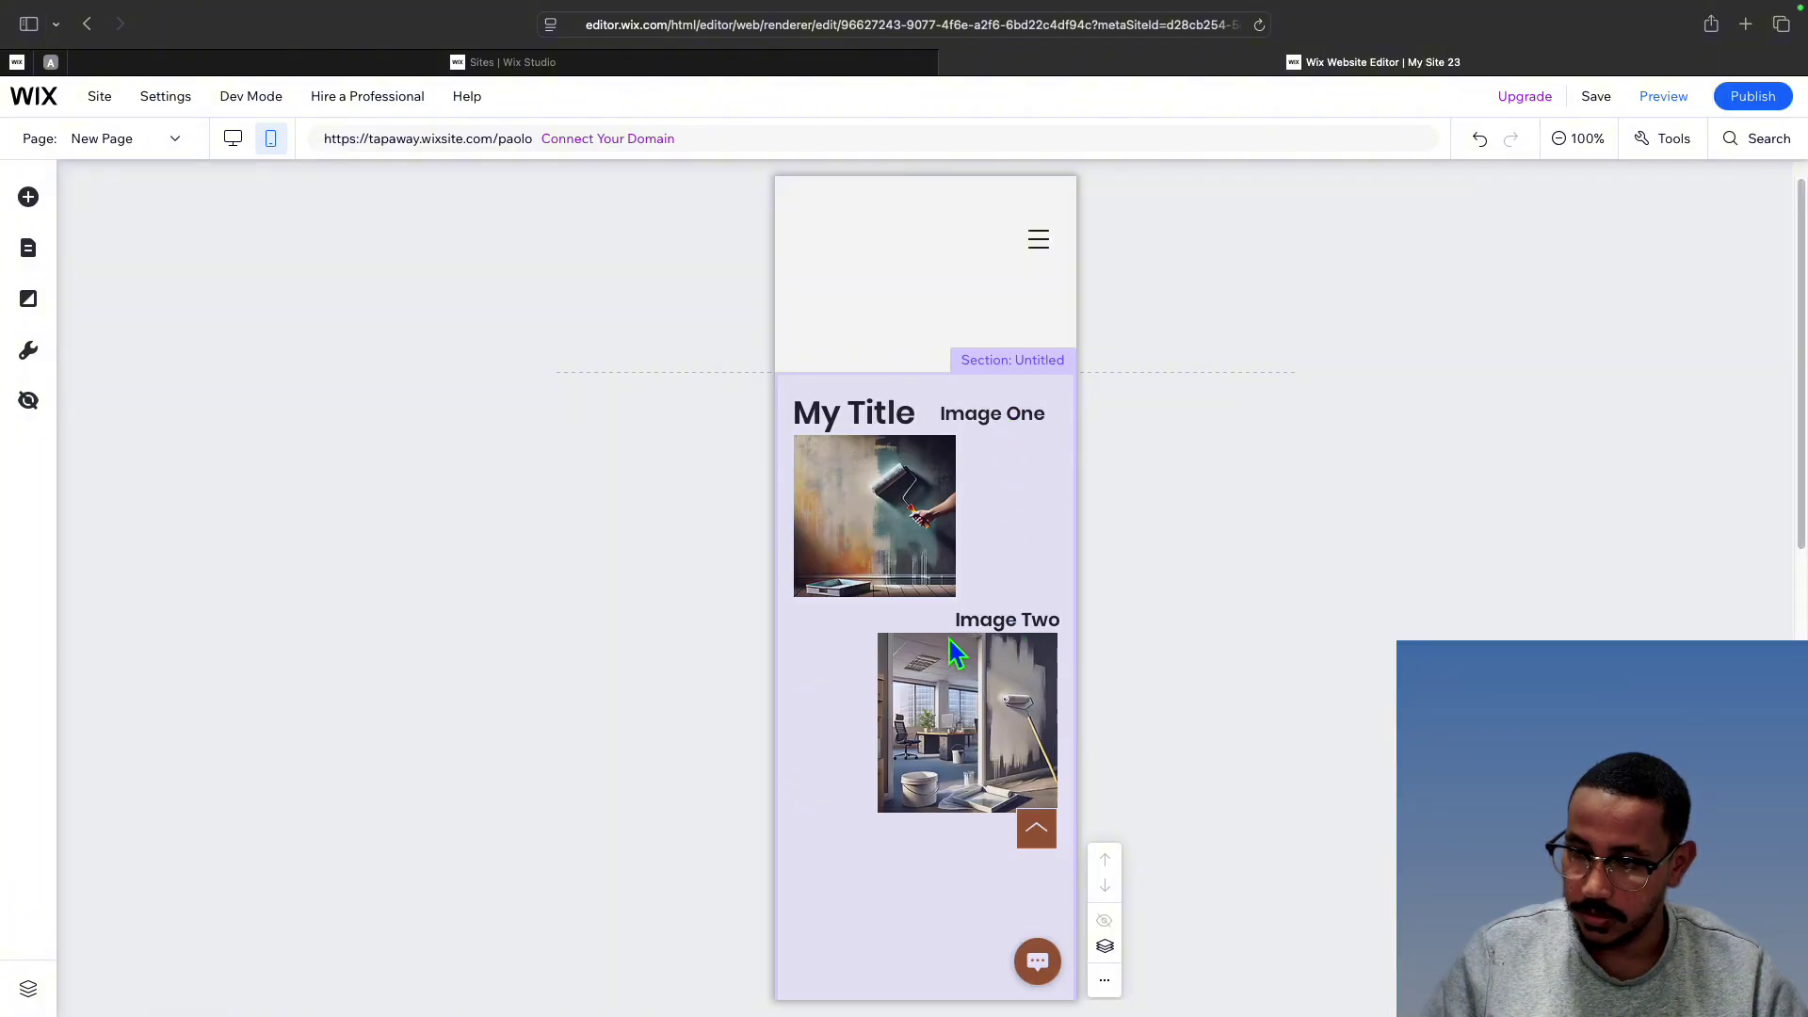
scroll(948, 636, down, 10)
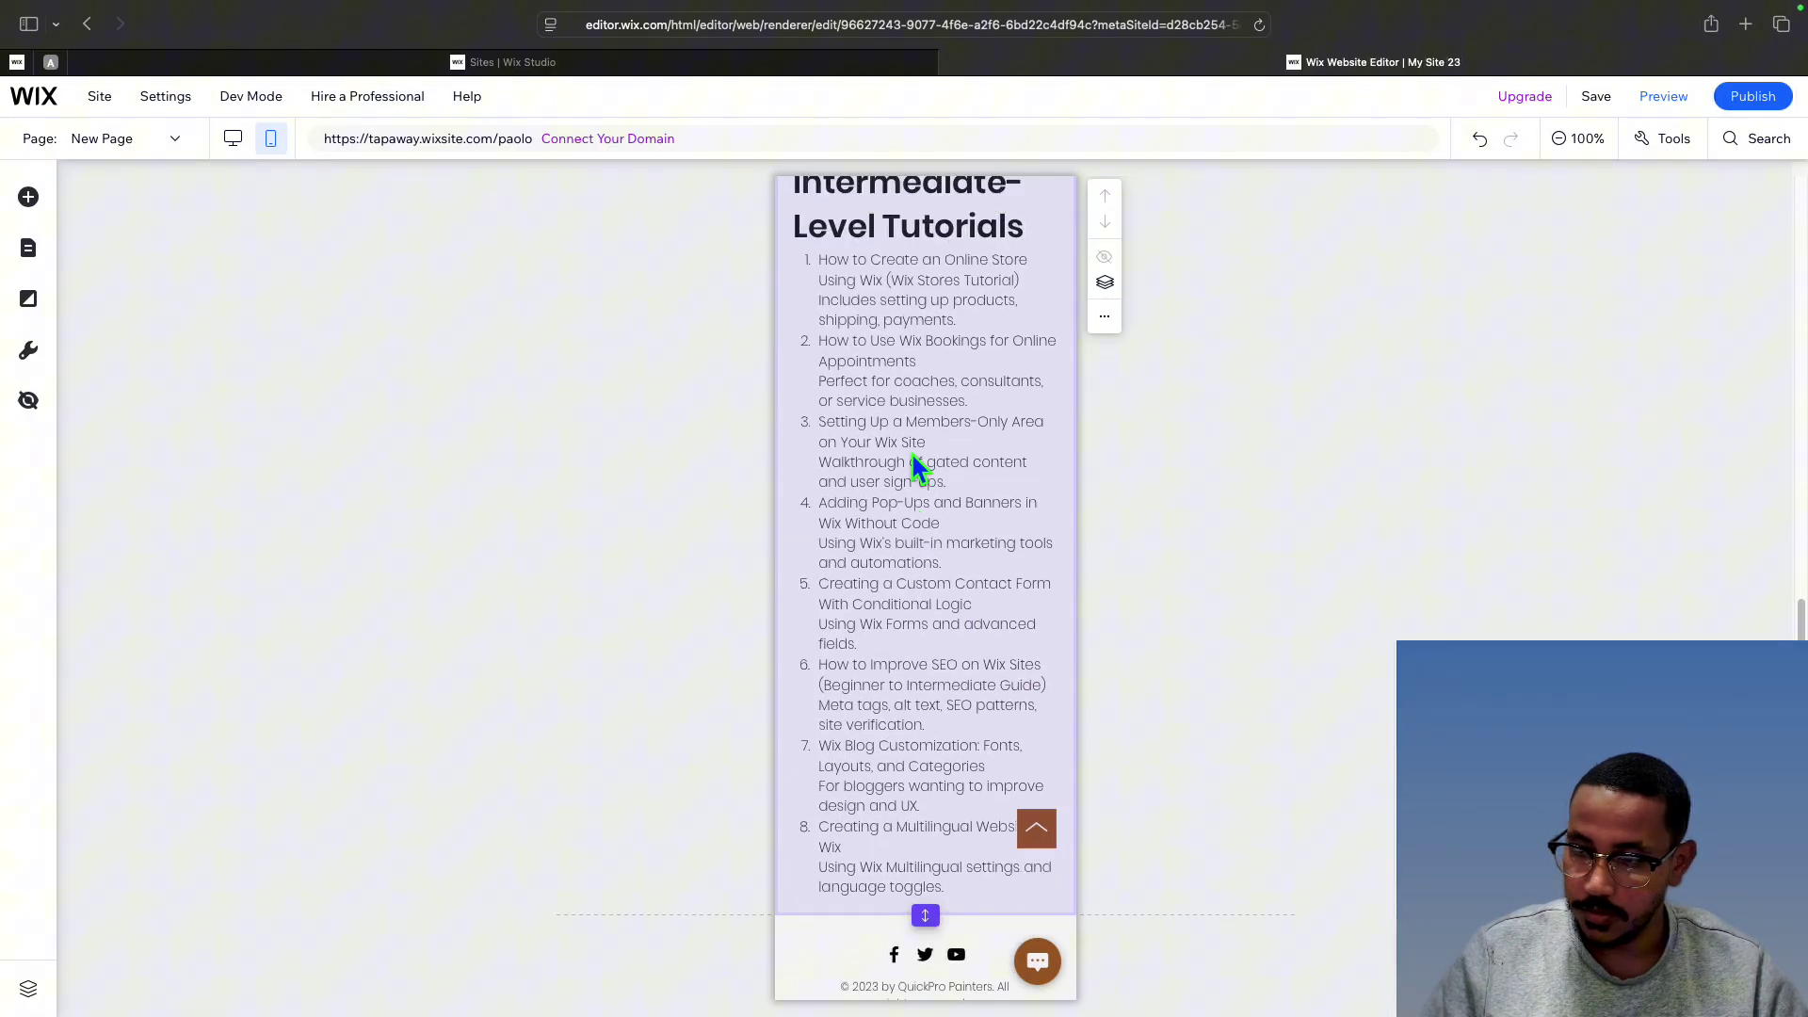
scroll(911, 457, up, 10)
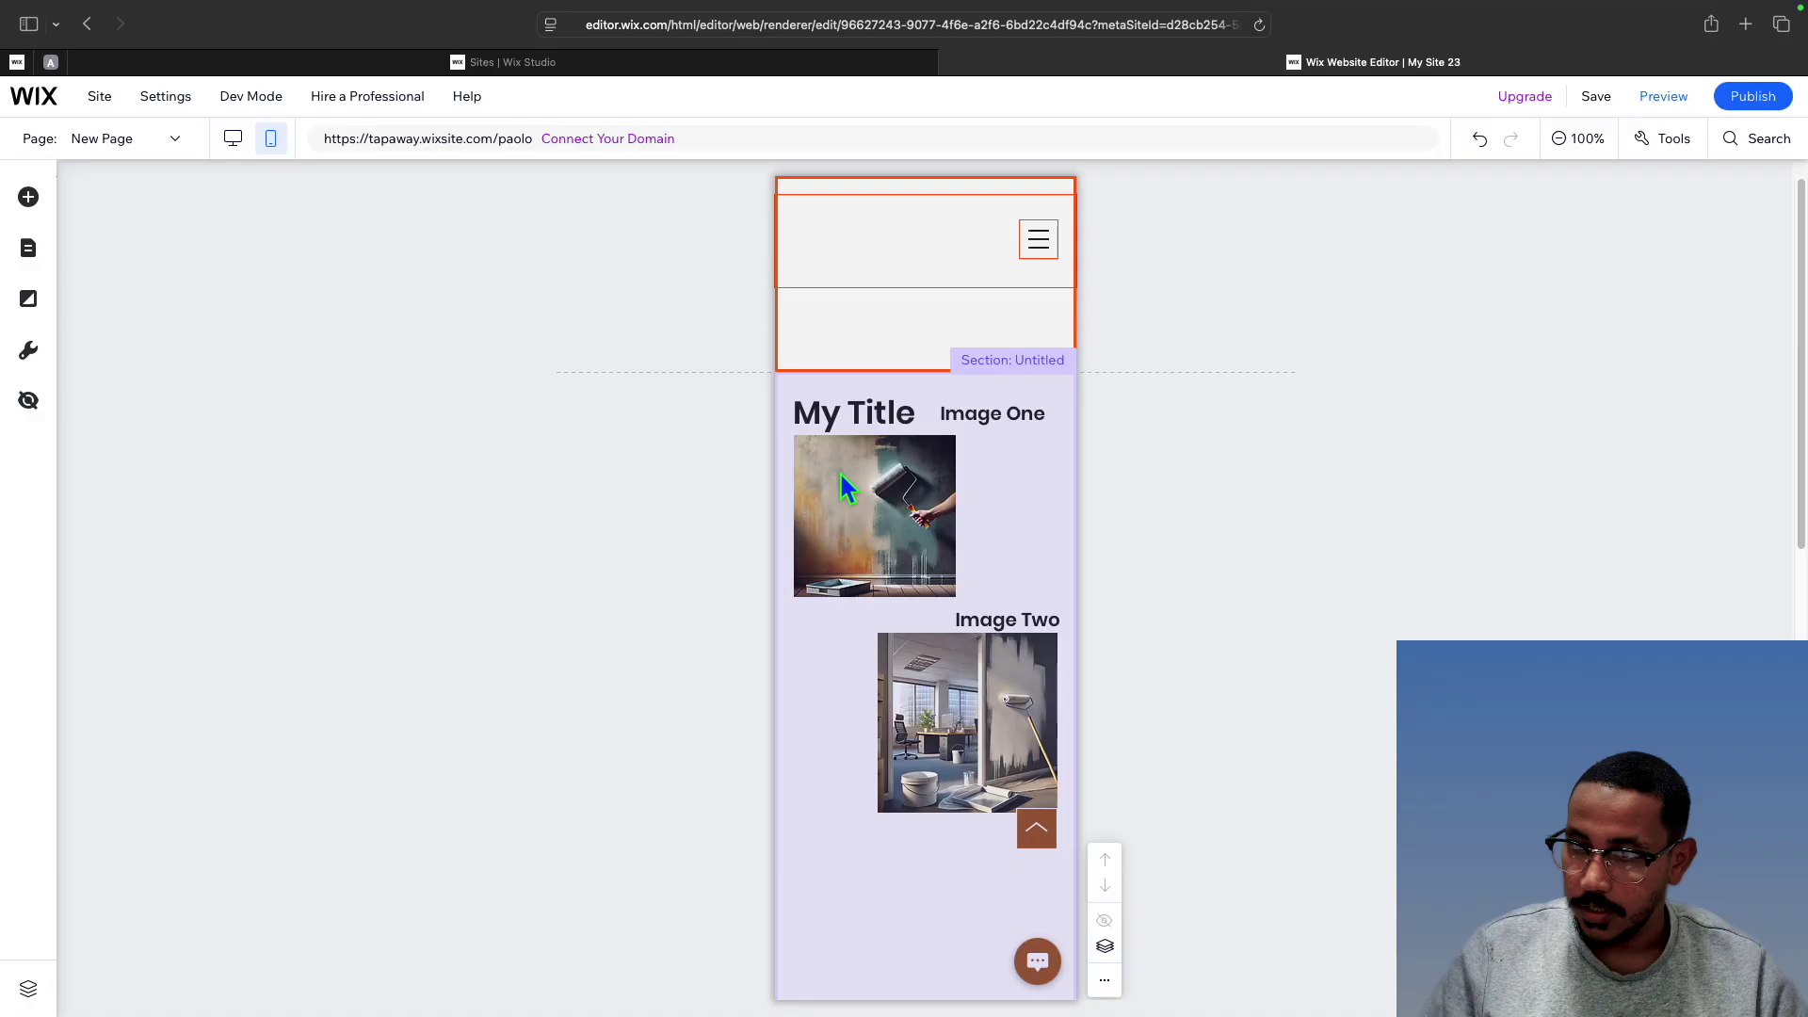
scroll(833, 485, down, 8)
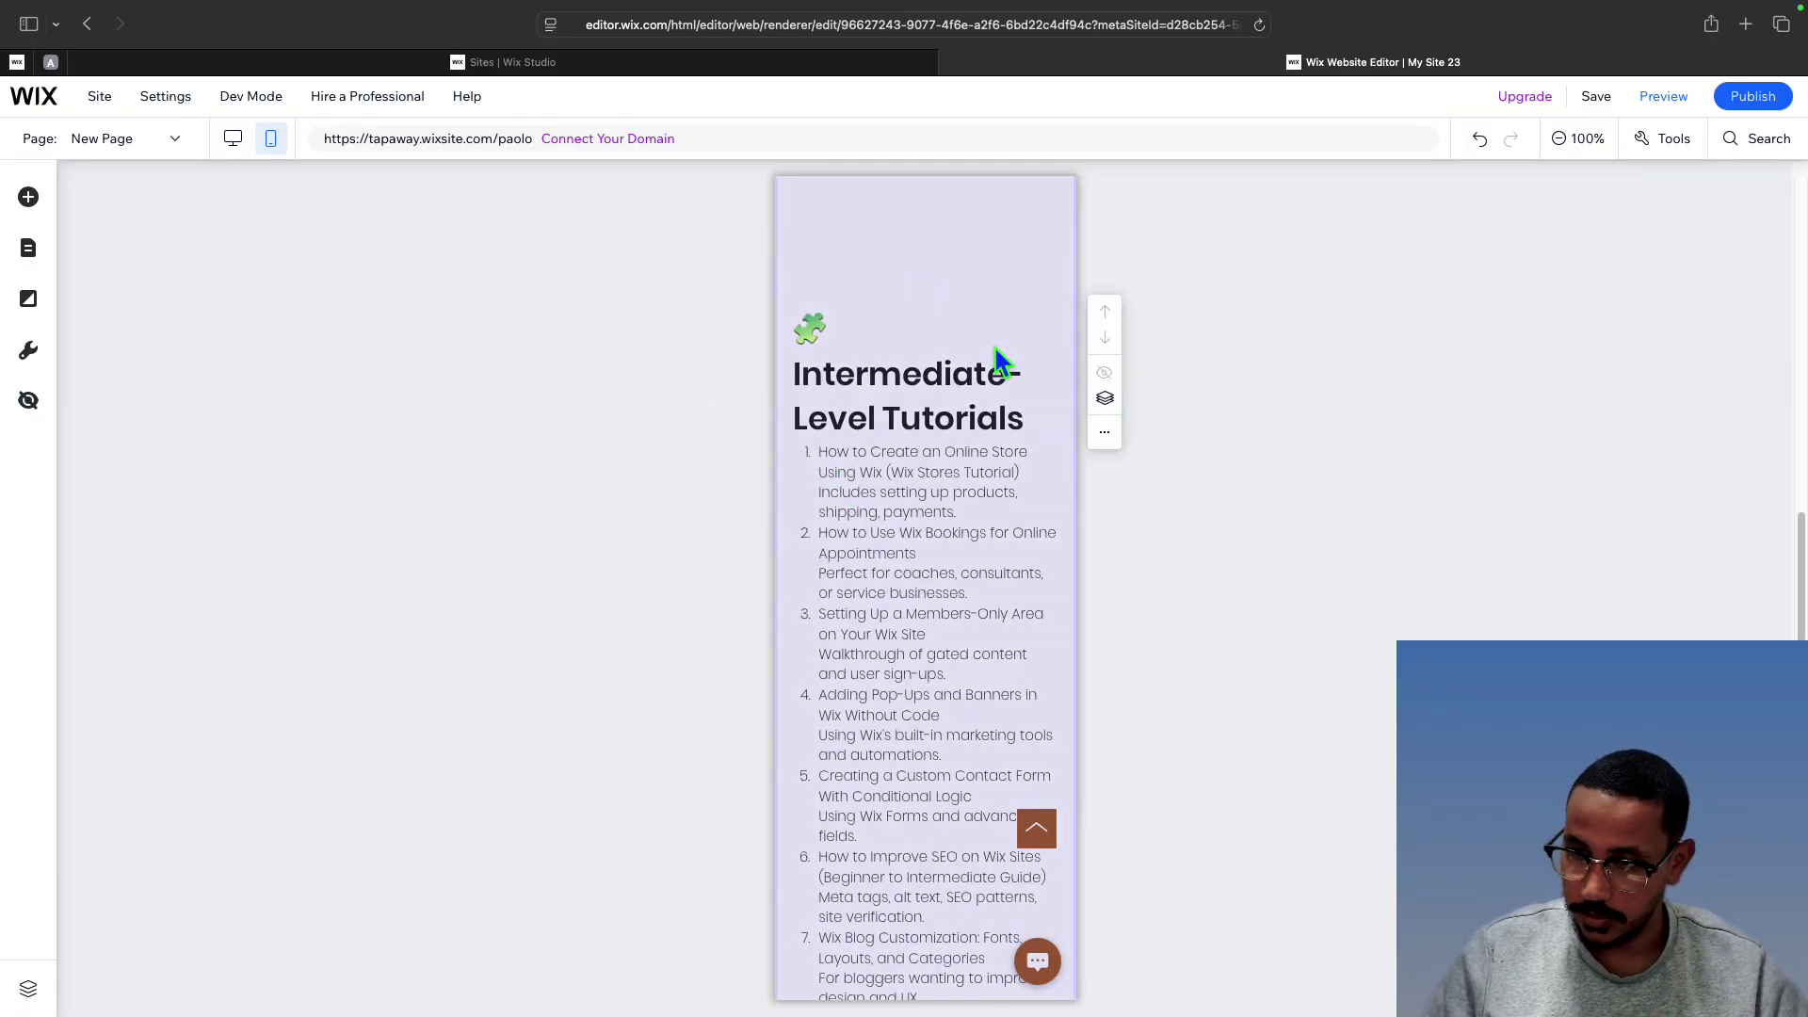
scroll(997, 363, up, 10)
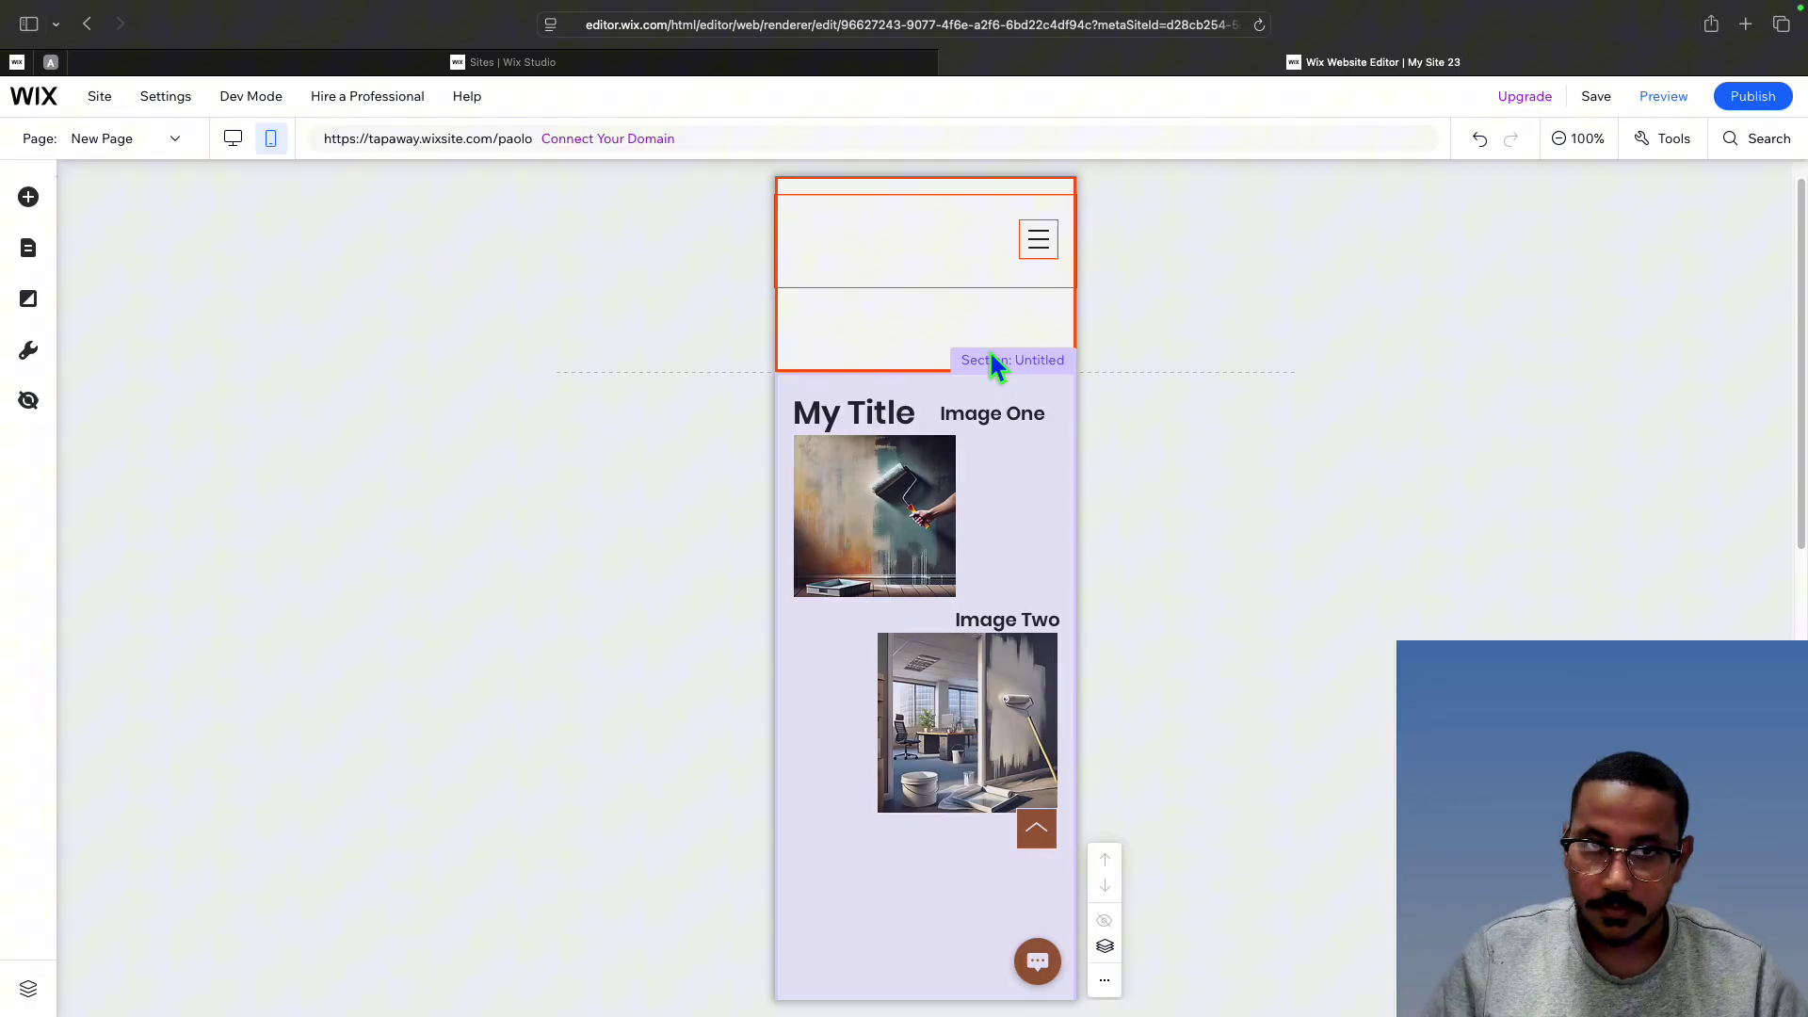
Move the Image One heading beneath My Title and place its painting directly under it
click(871, 433)
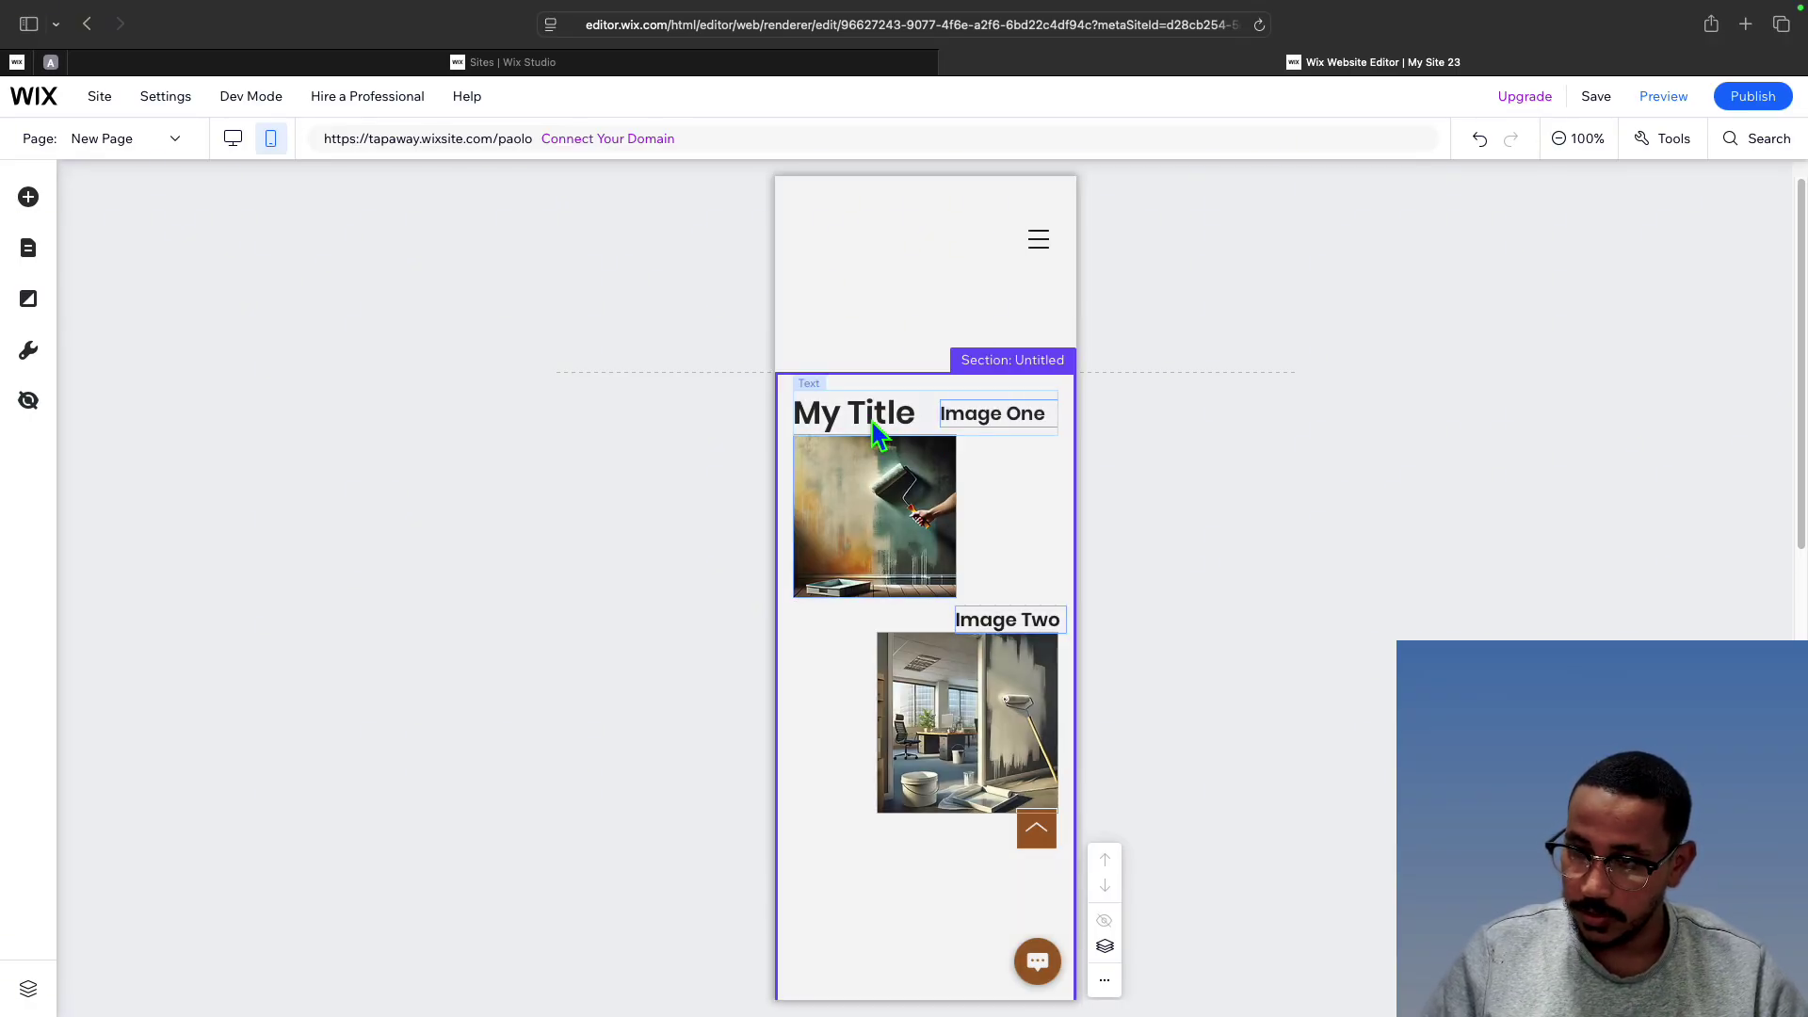
click(902, 485)
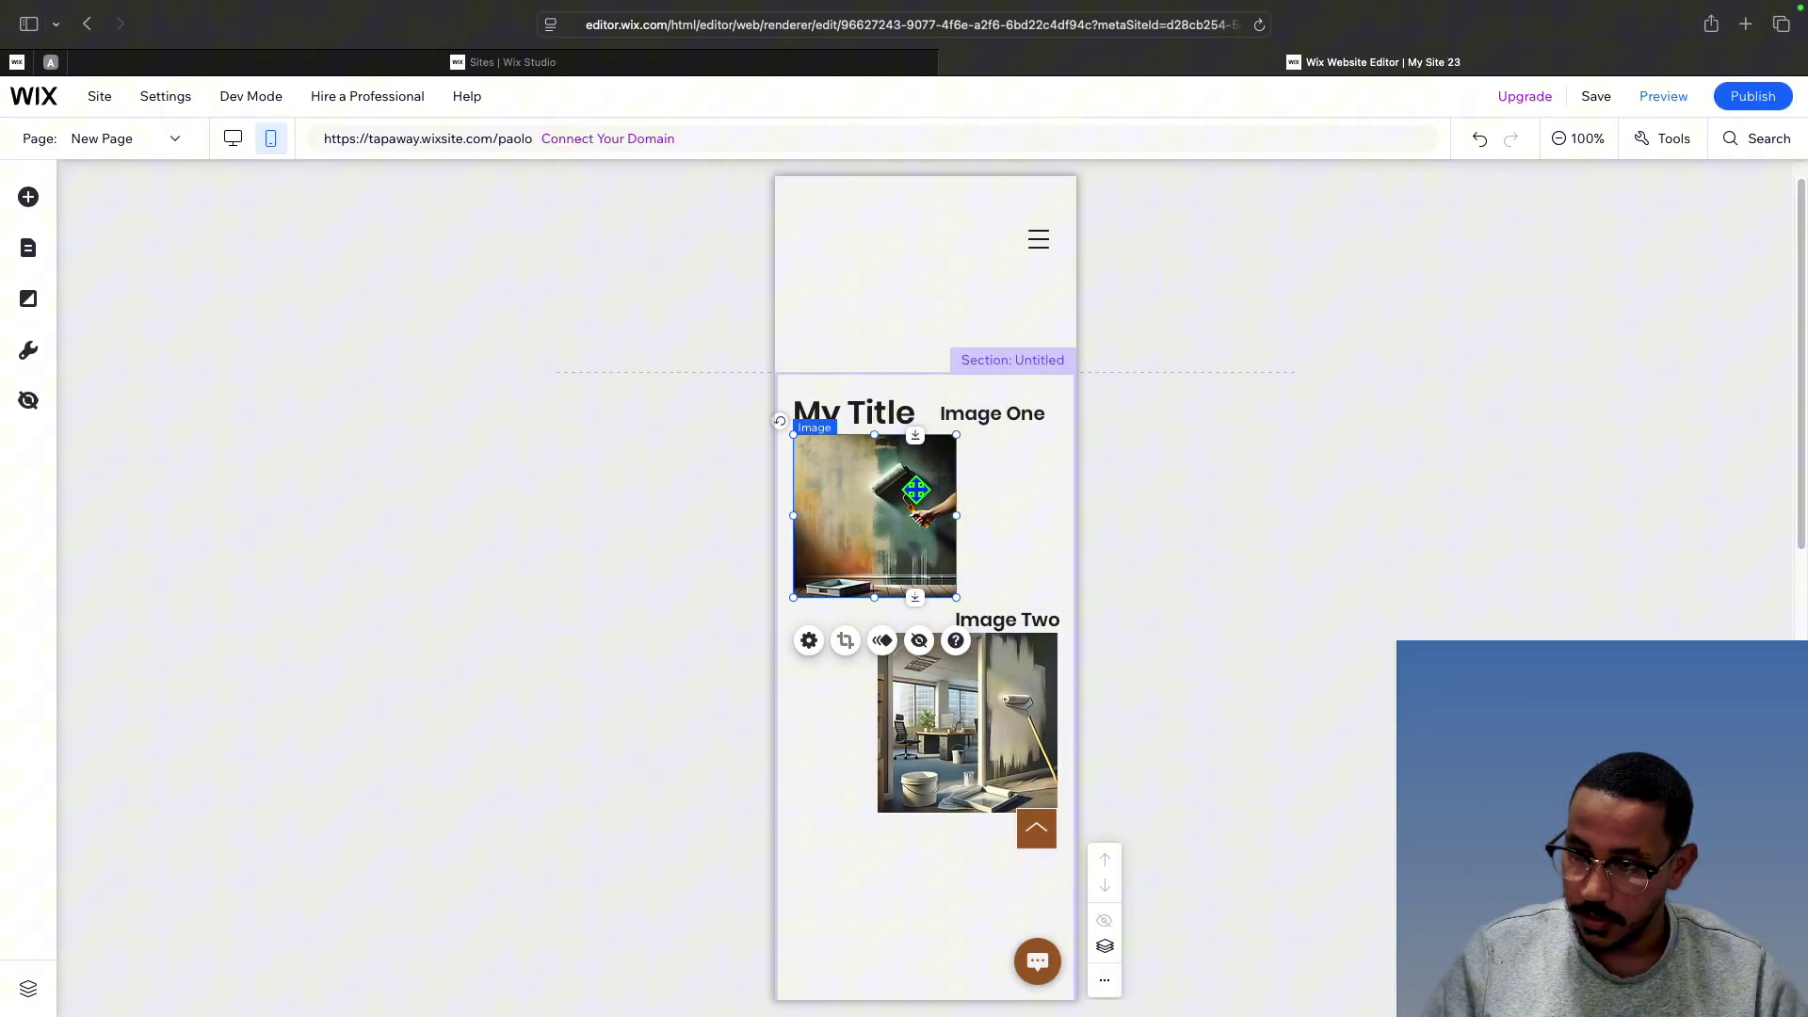
drag(915, 436, 910, 635)
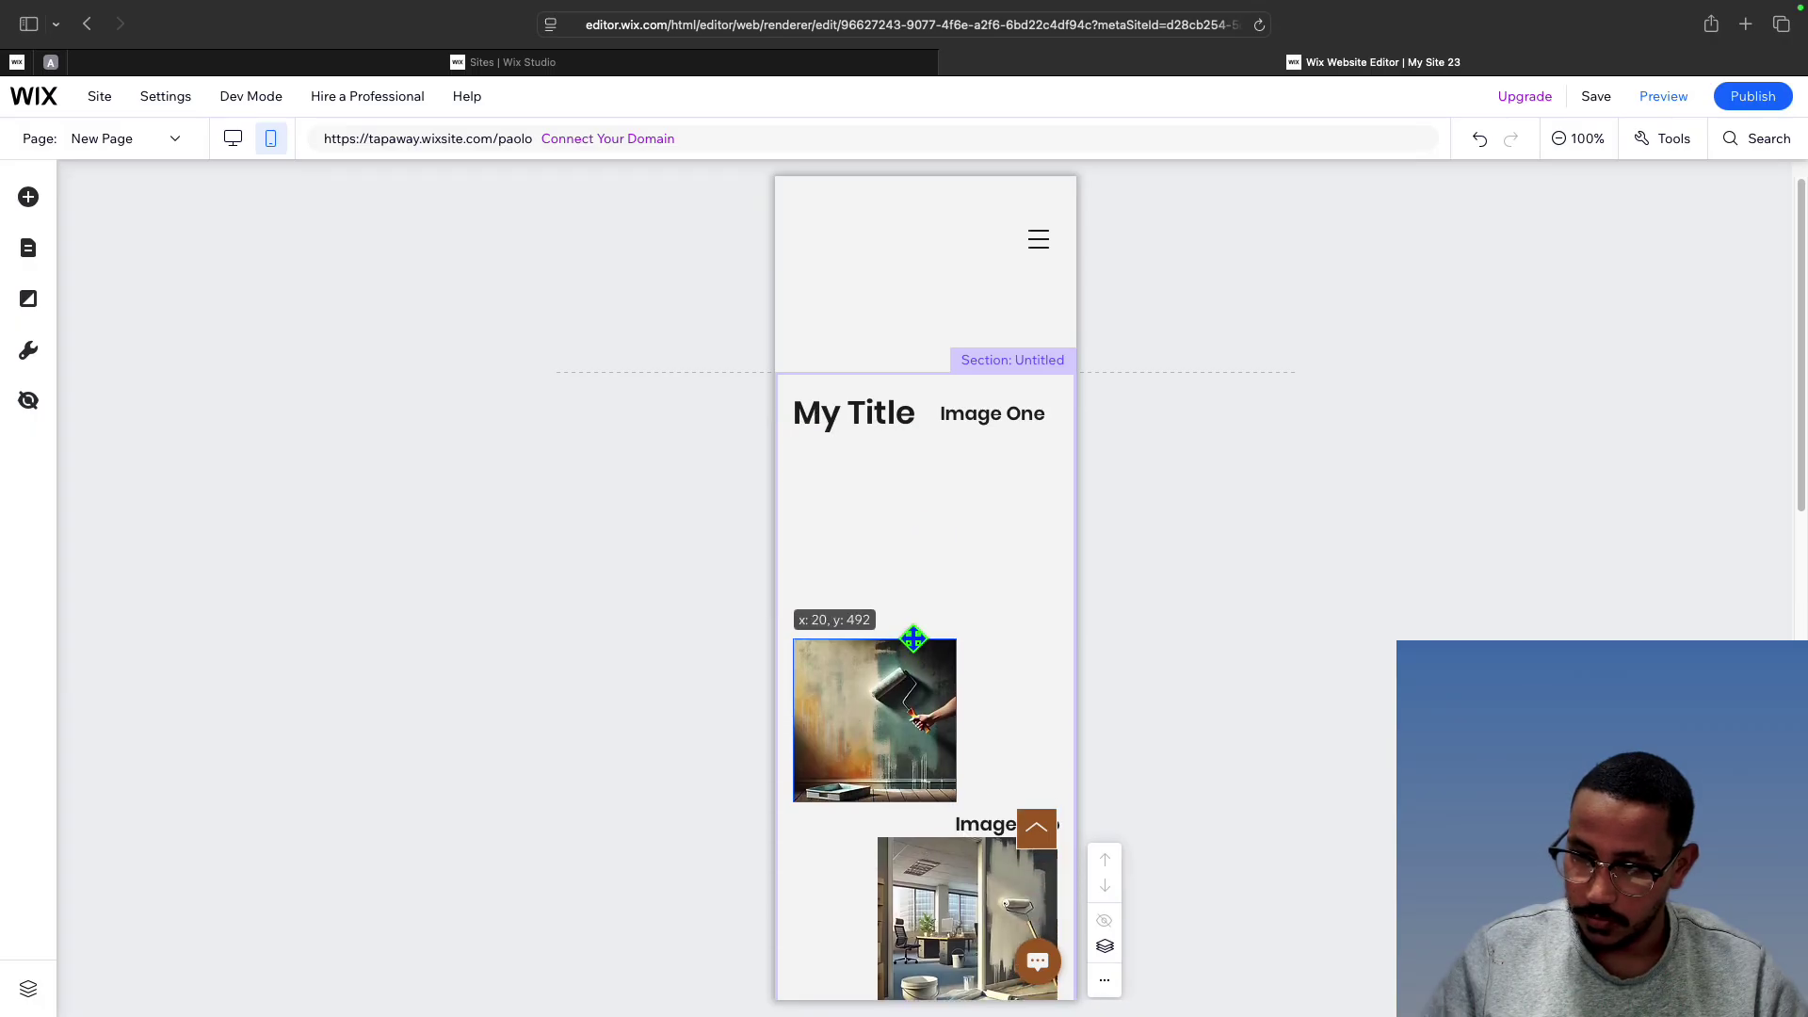
click(1011, 417)
mouse_move(1011, 418)
mouse_down()
mouse_move(1017, 461)
mouse_move(860, 458)
mouse_up()
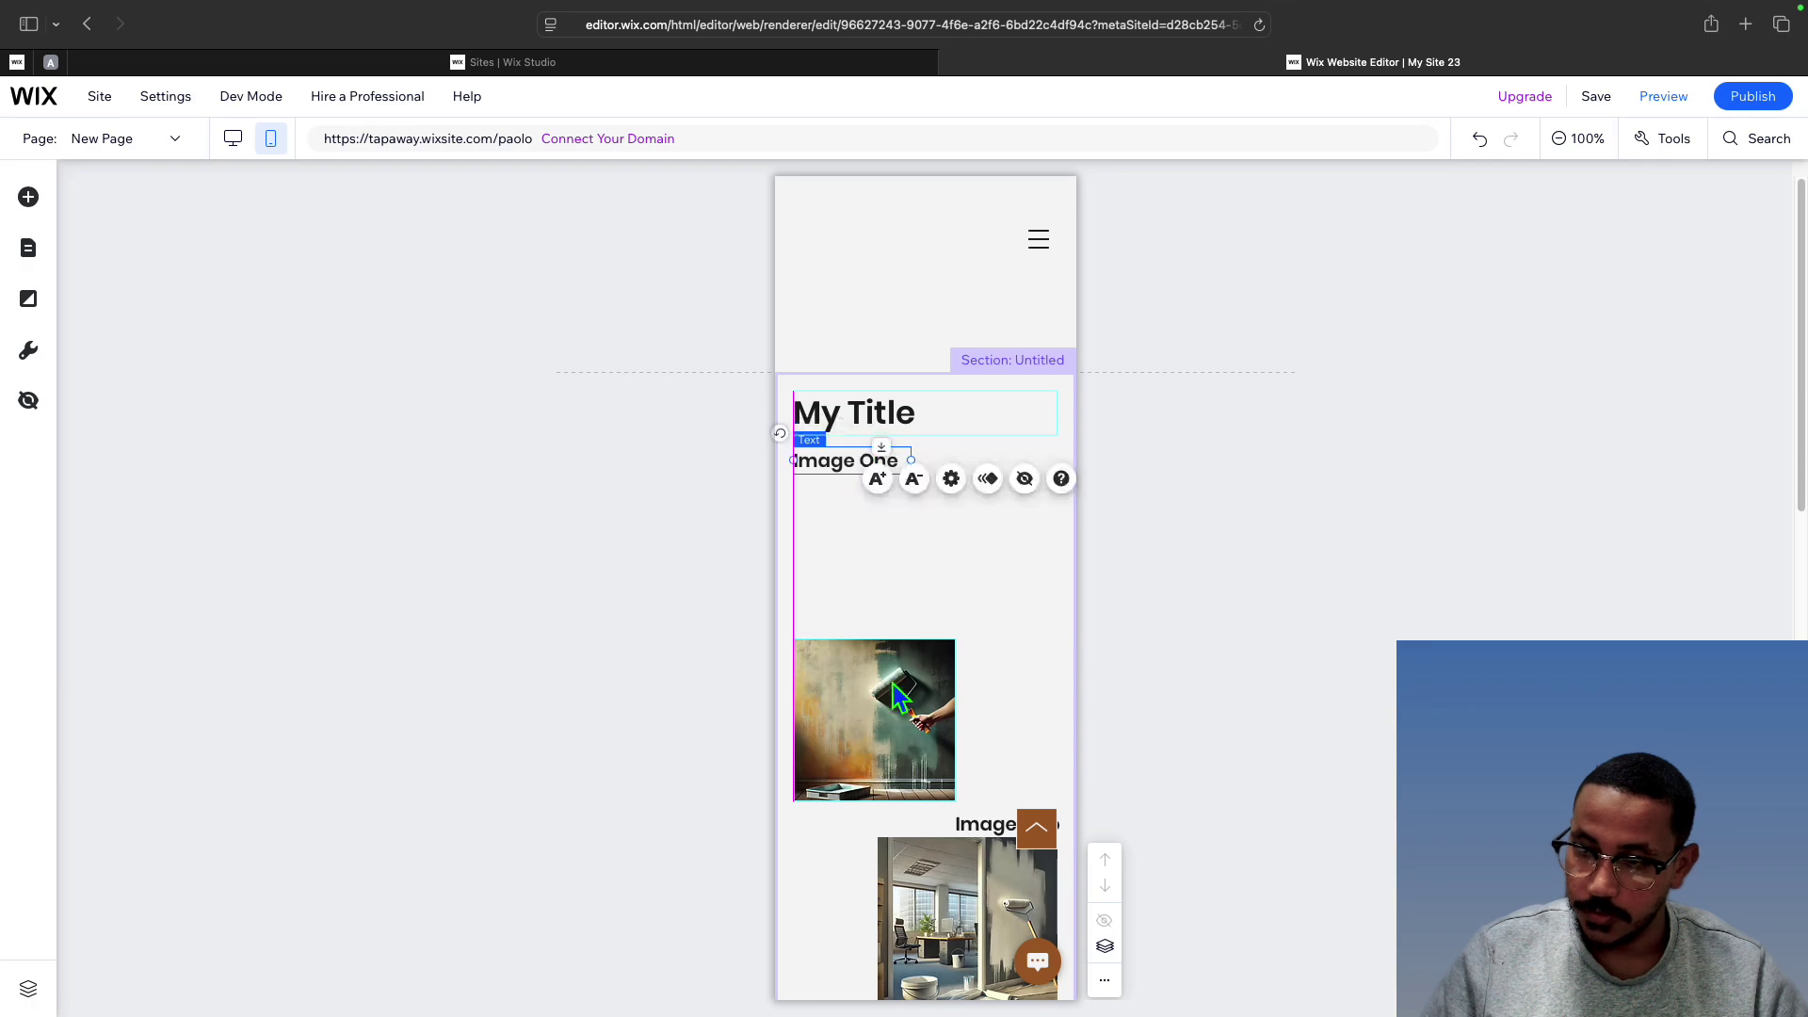
drag(889, 716, 888, 550)
click(1312, 703)
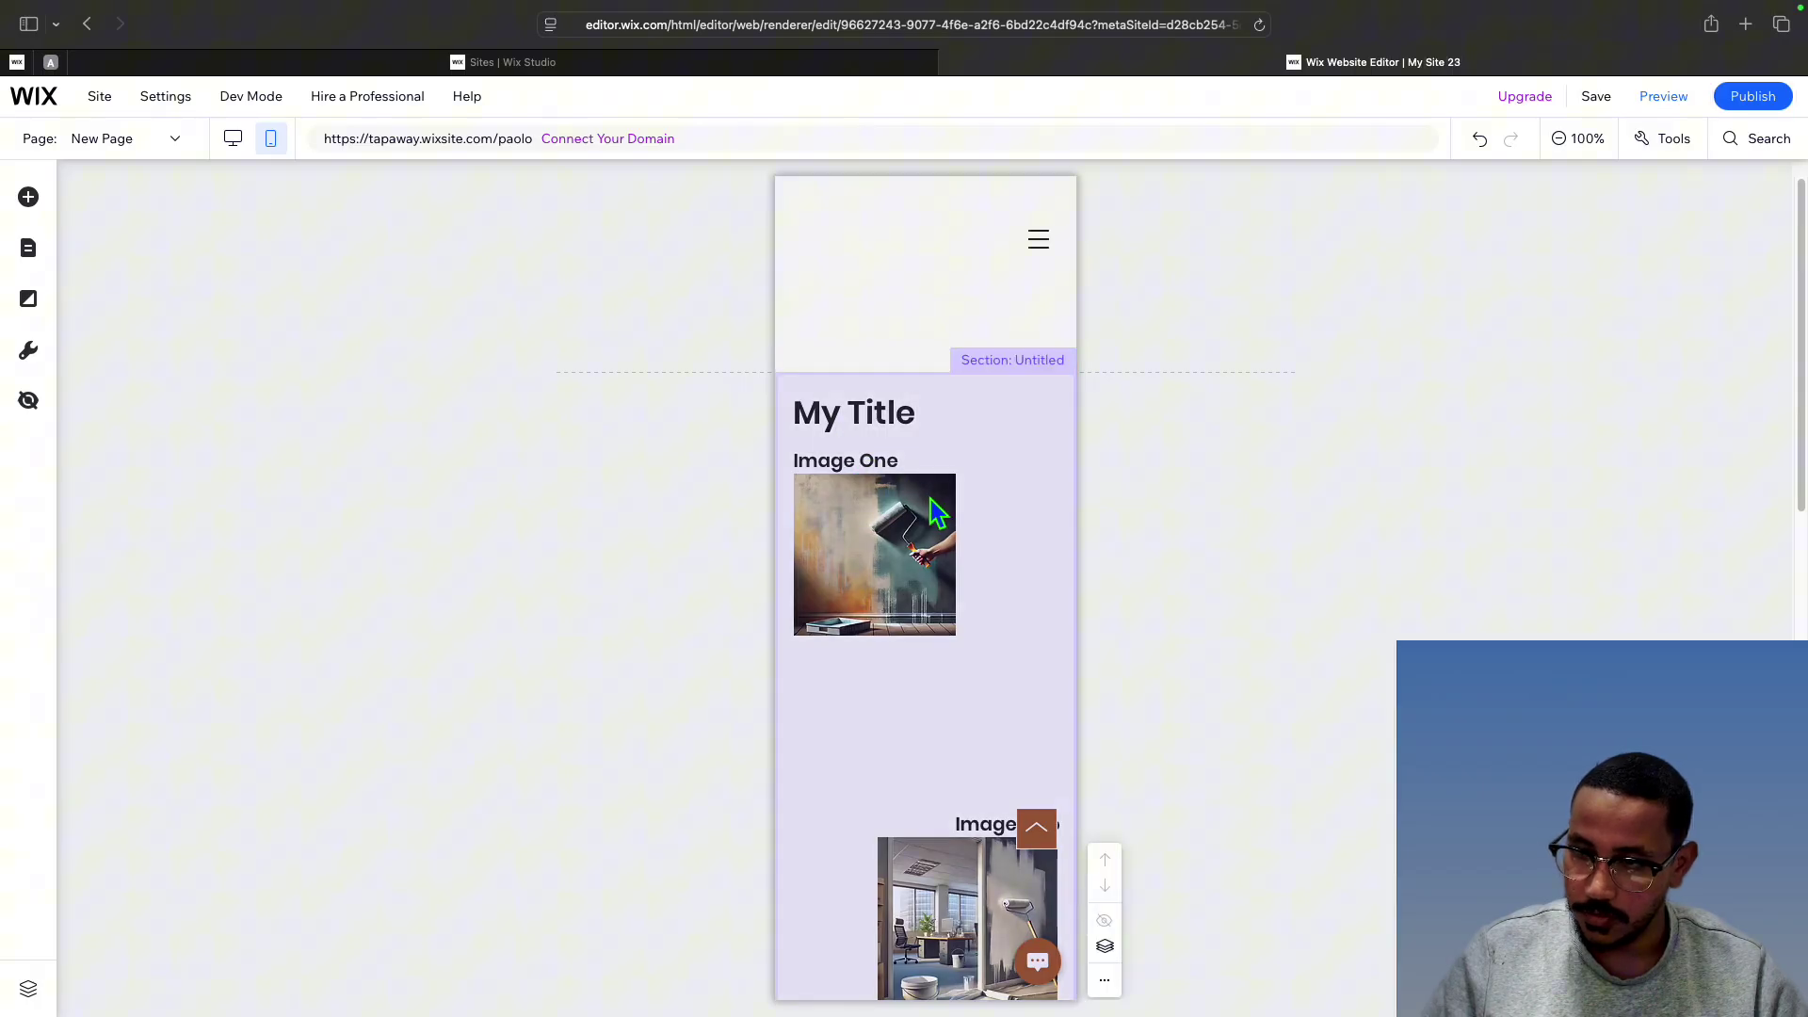
click(932, 515)
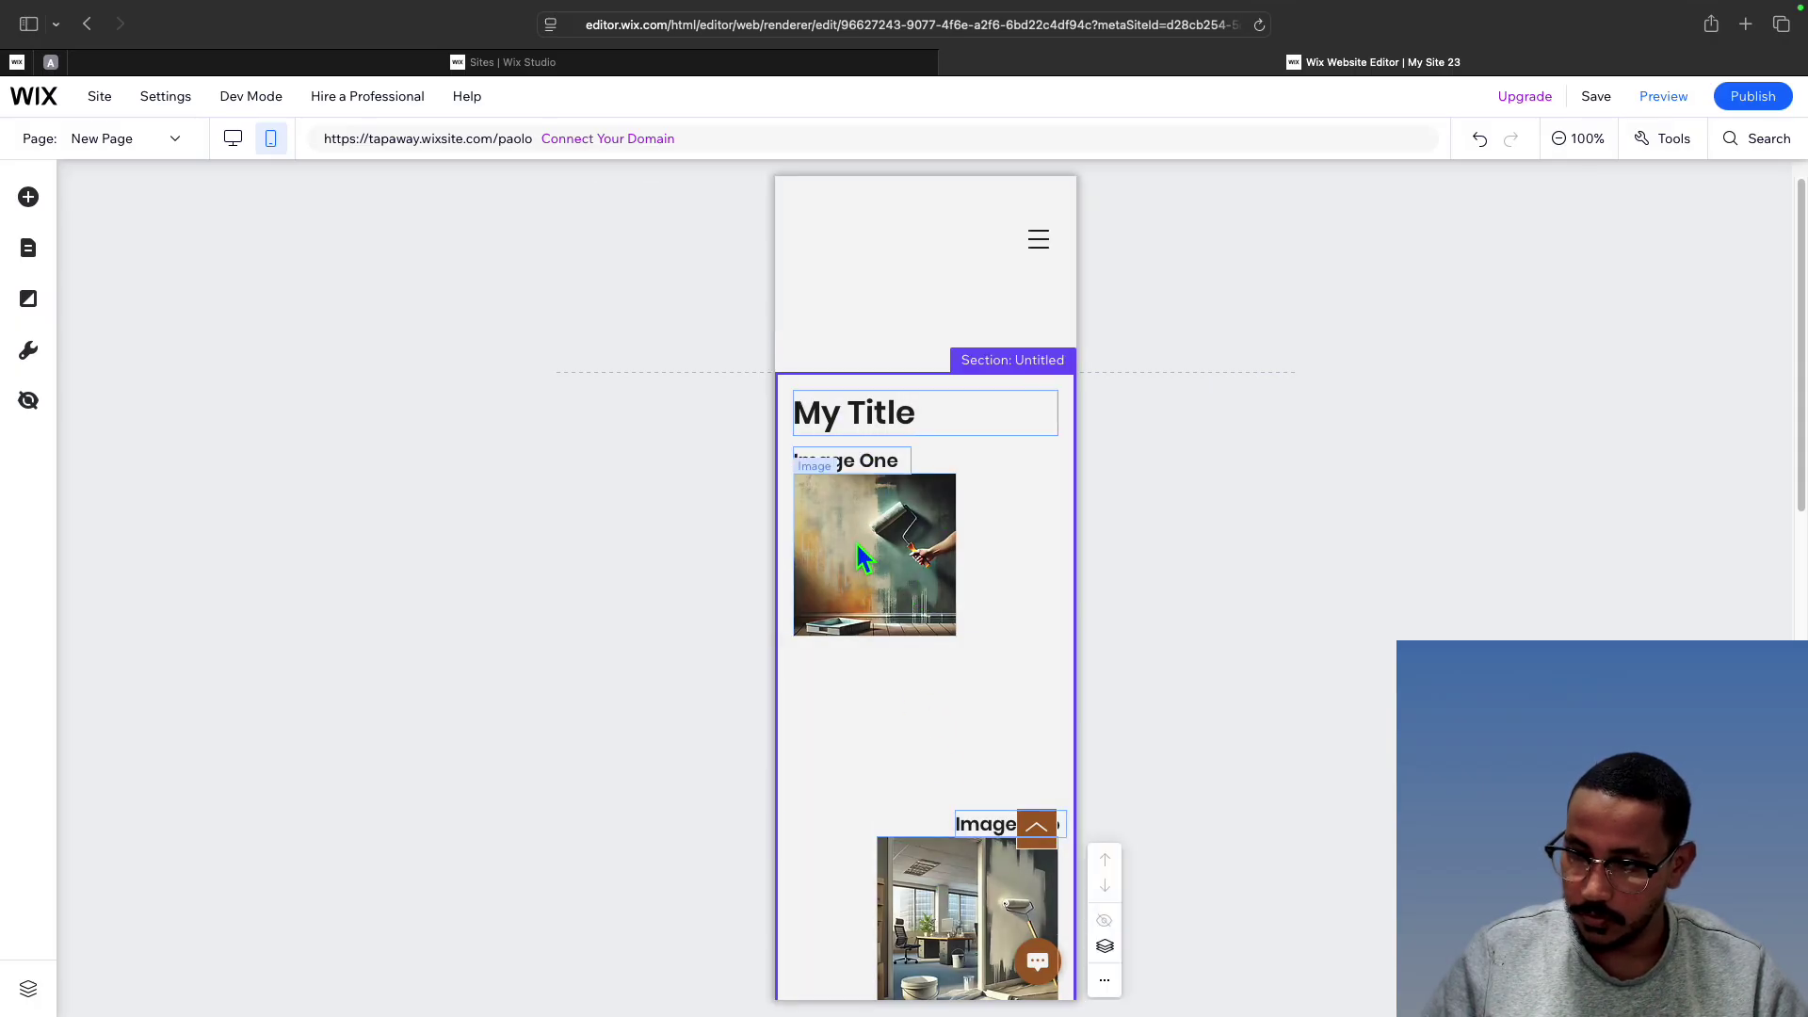
Switch back to the desktop layout and check Image One and Image Two side by side
click(235, 141)
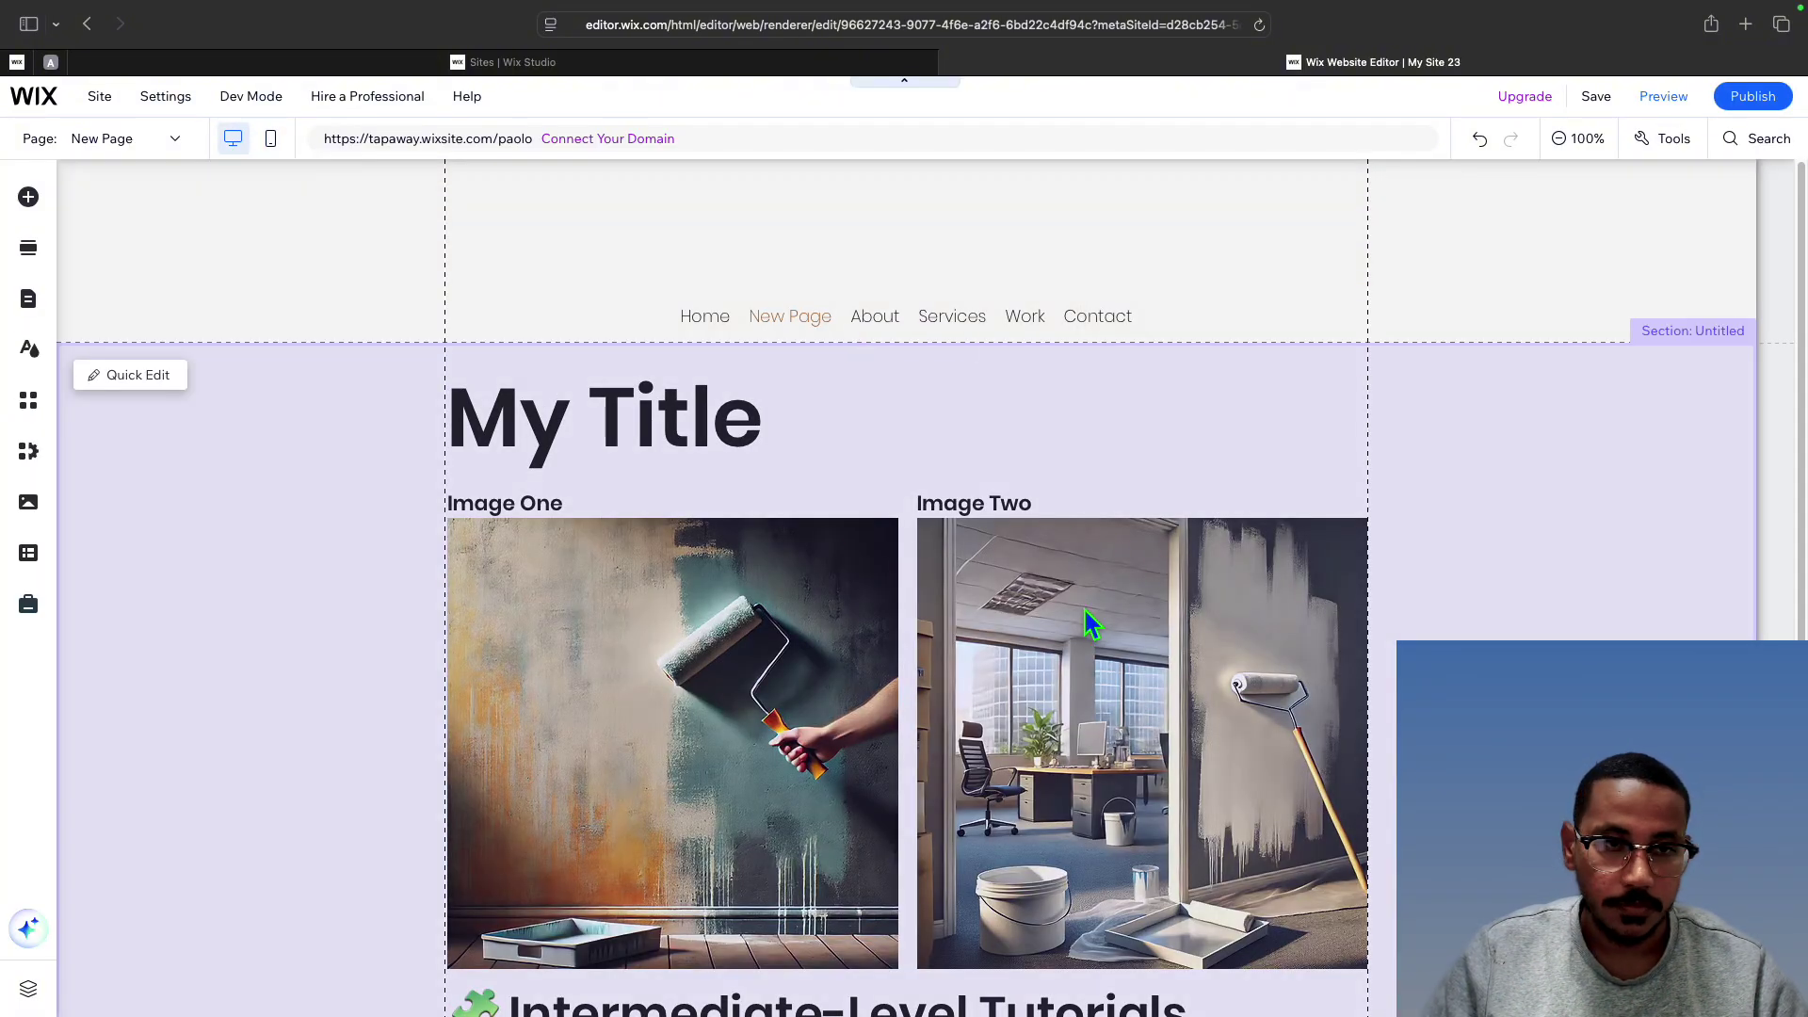
scroll(1088, 622, down, 4)
scroll(1085, 611, up, 3)
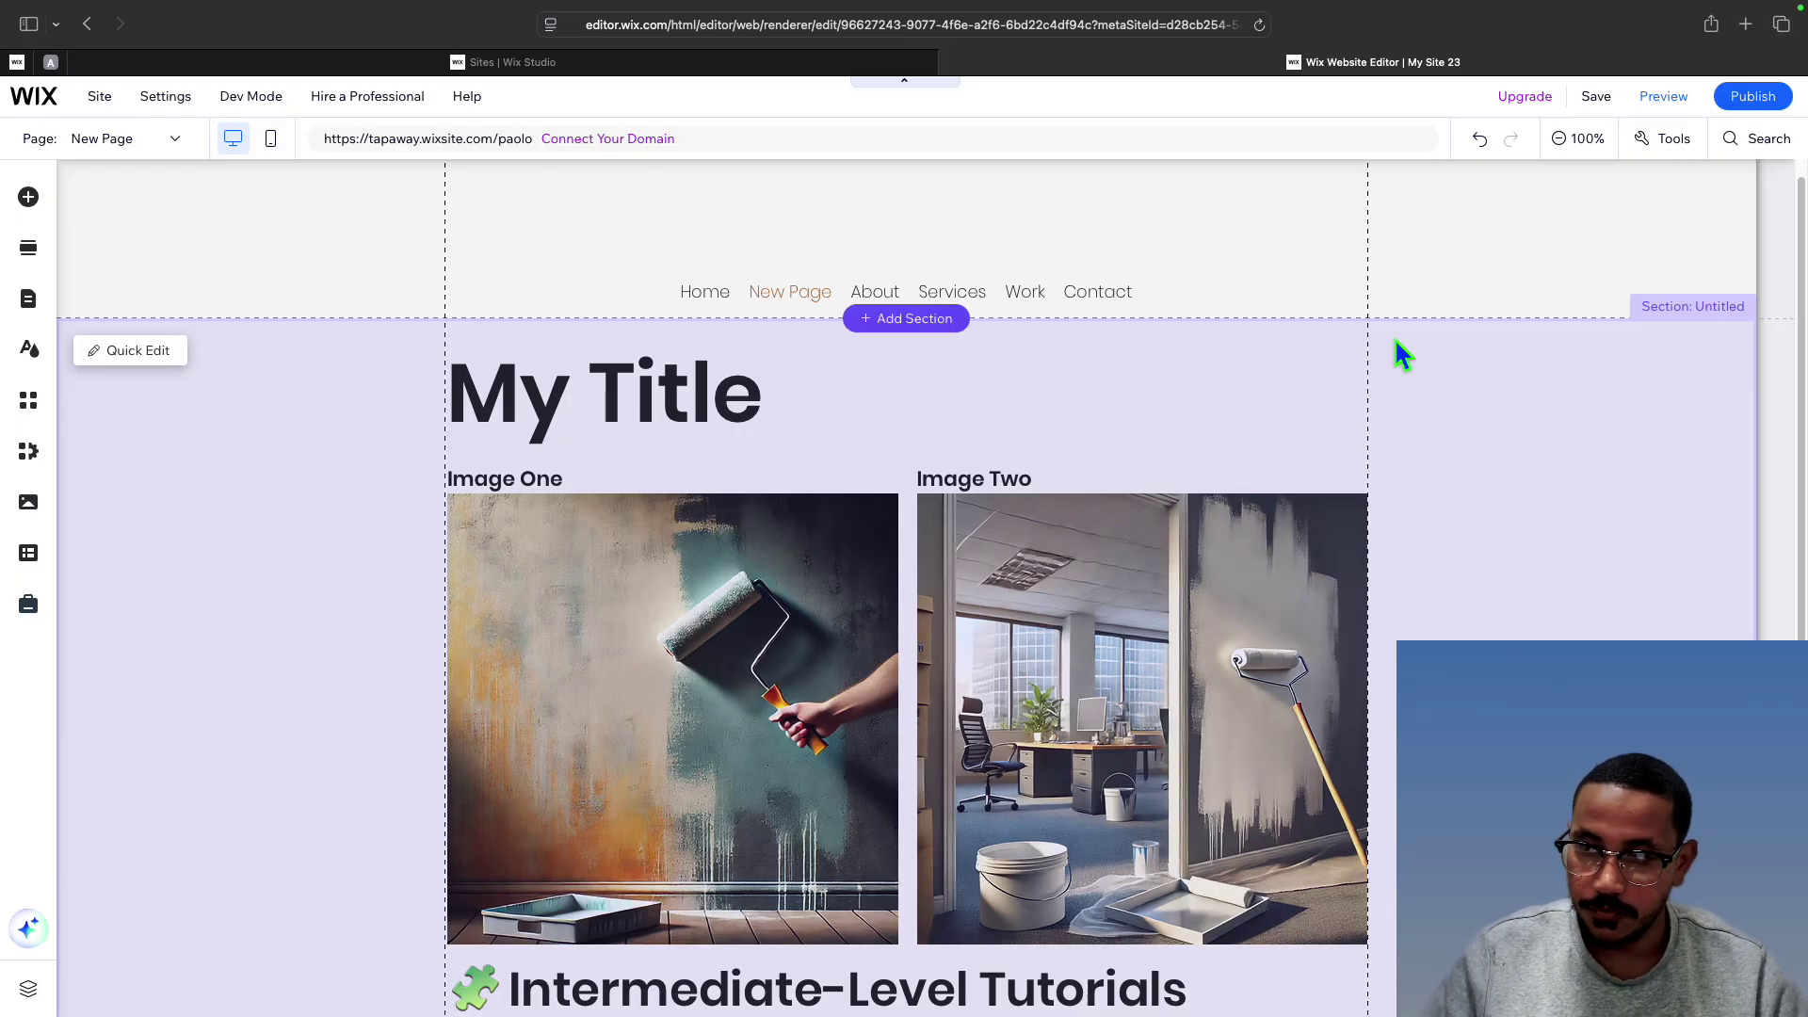
click(1473, 388)
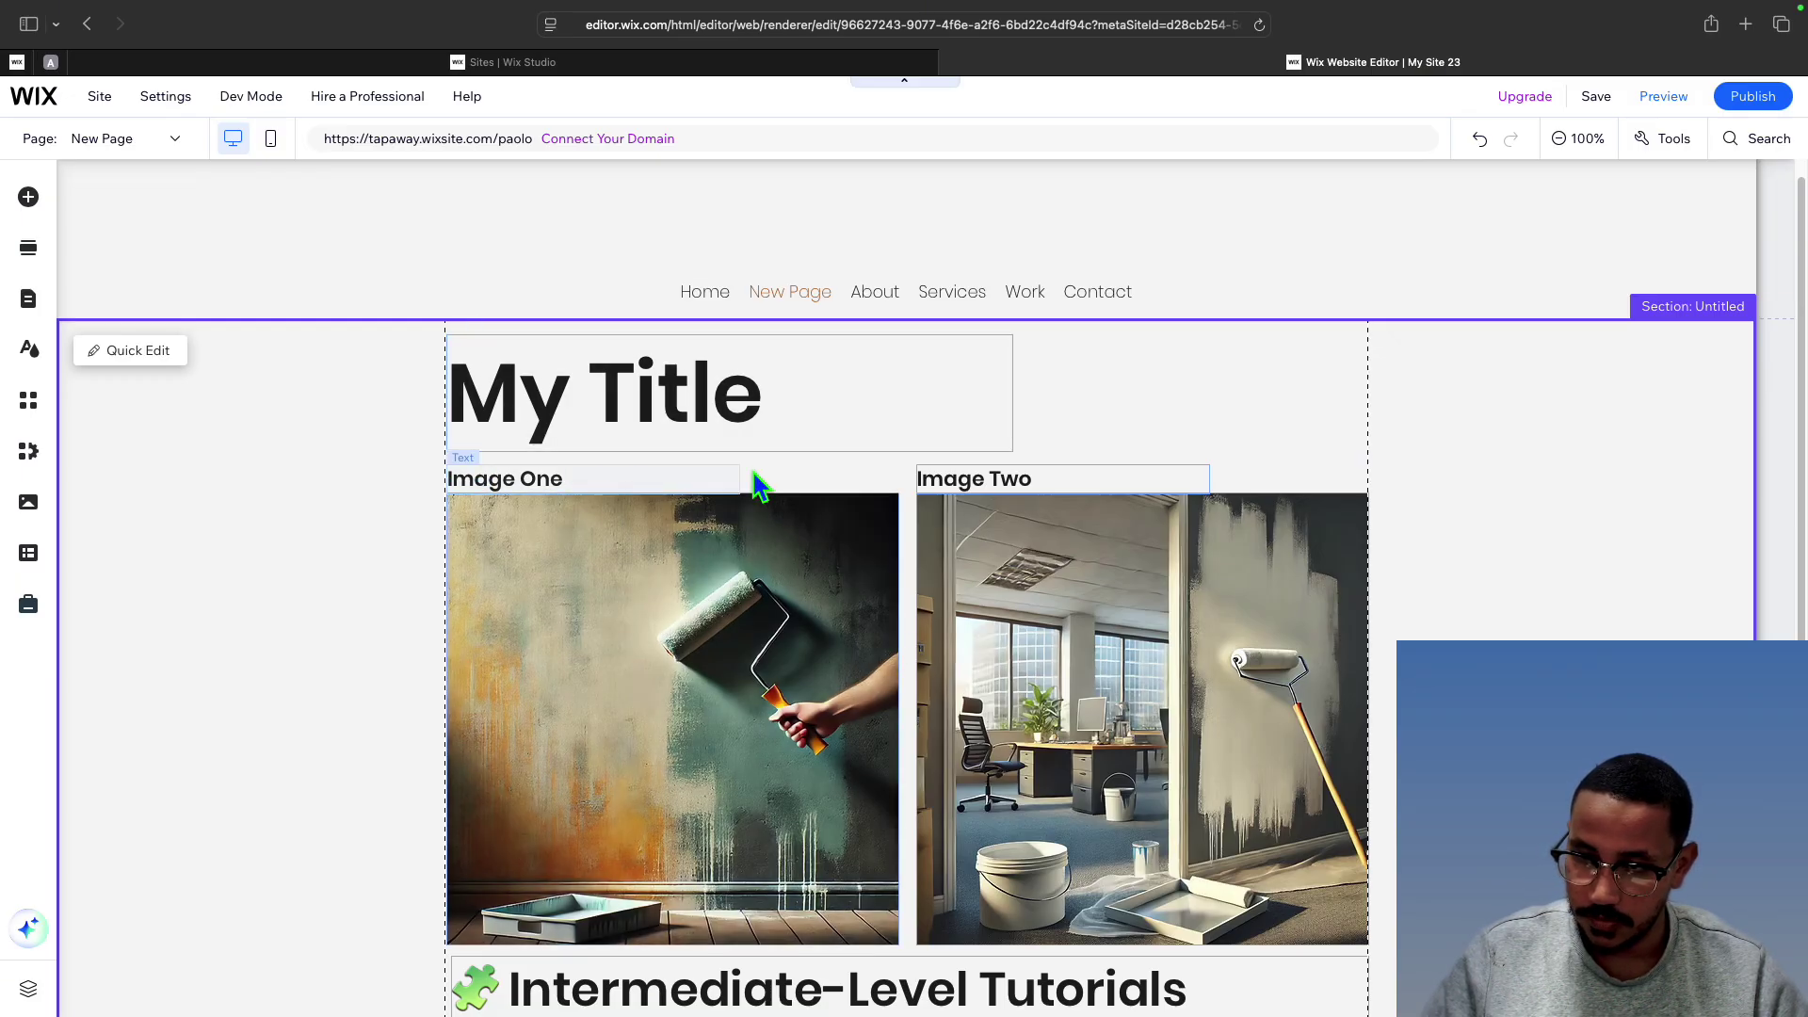
In mobile view, enlarge Image One to 280×280 at x 20, moving the Image Two heading aside
click(270, 139)
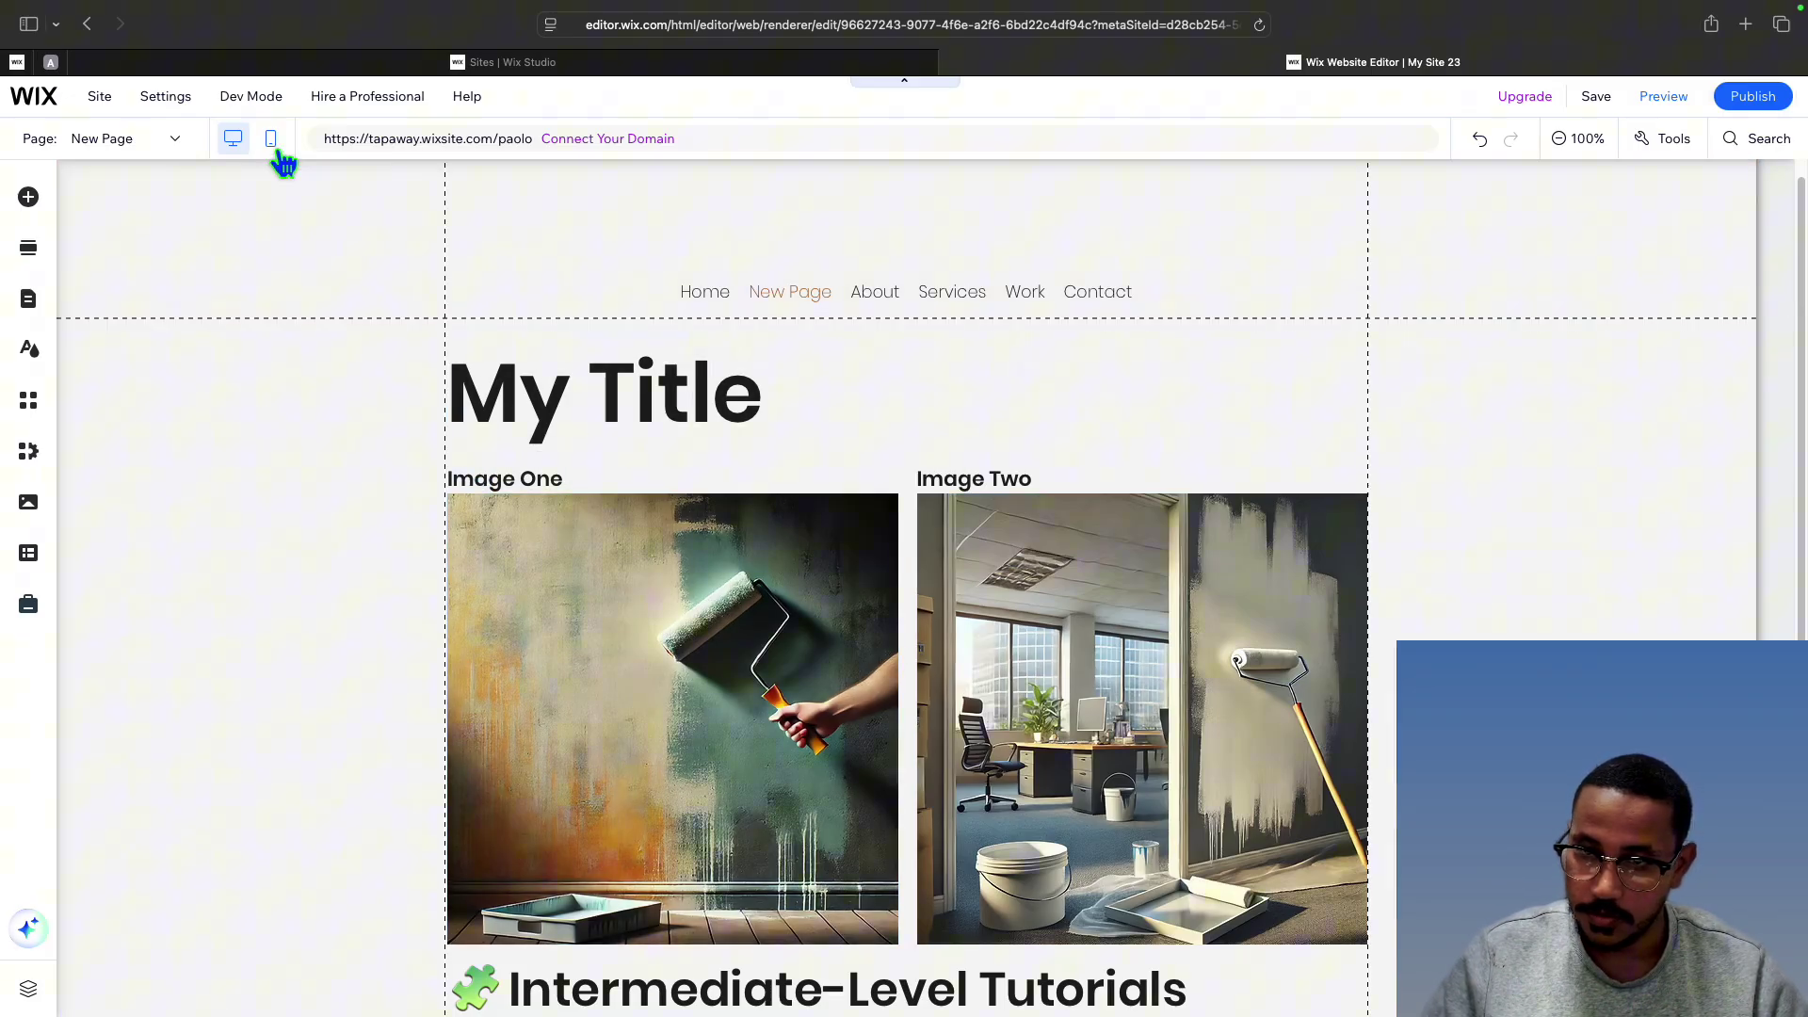
click(993, 800)
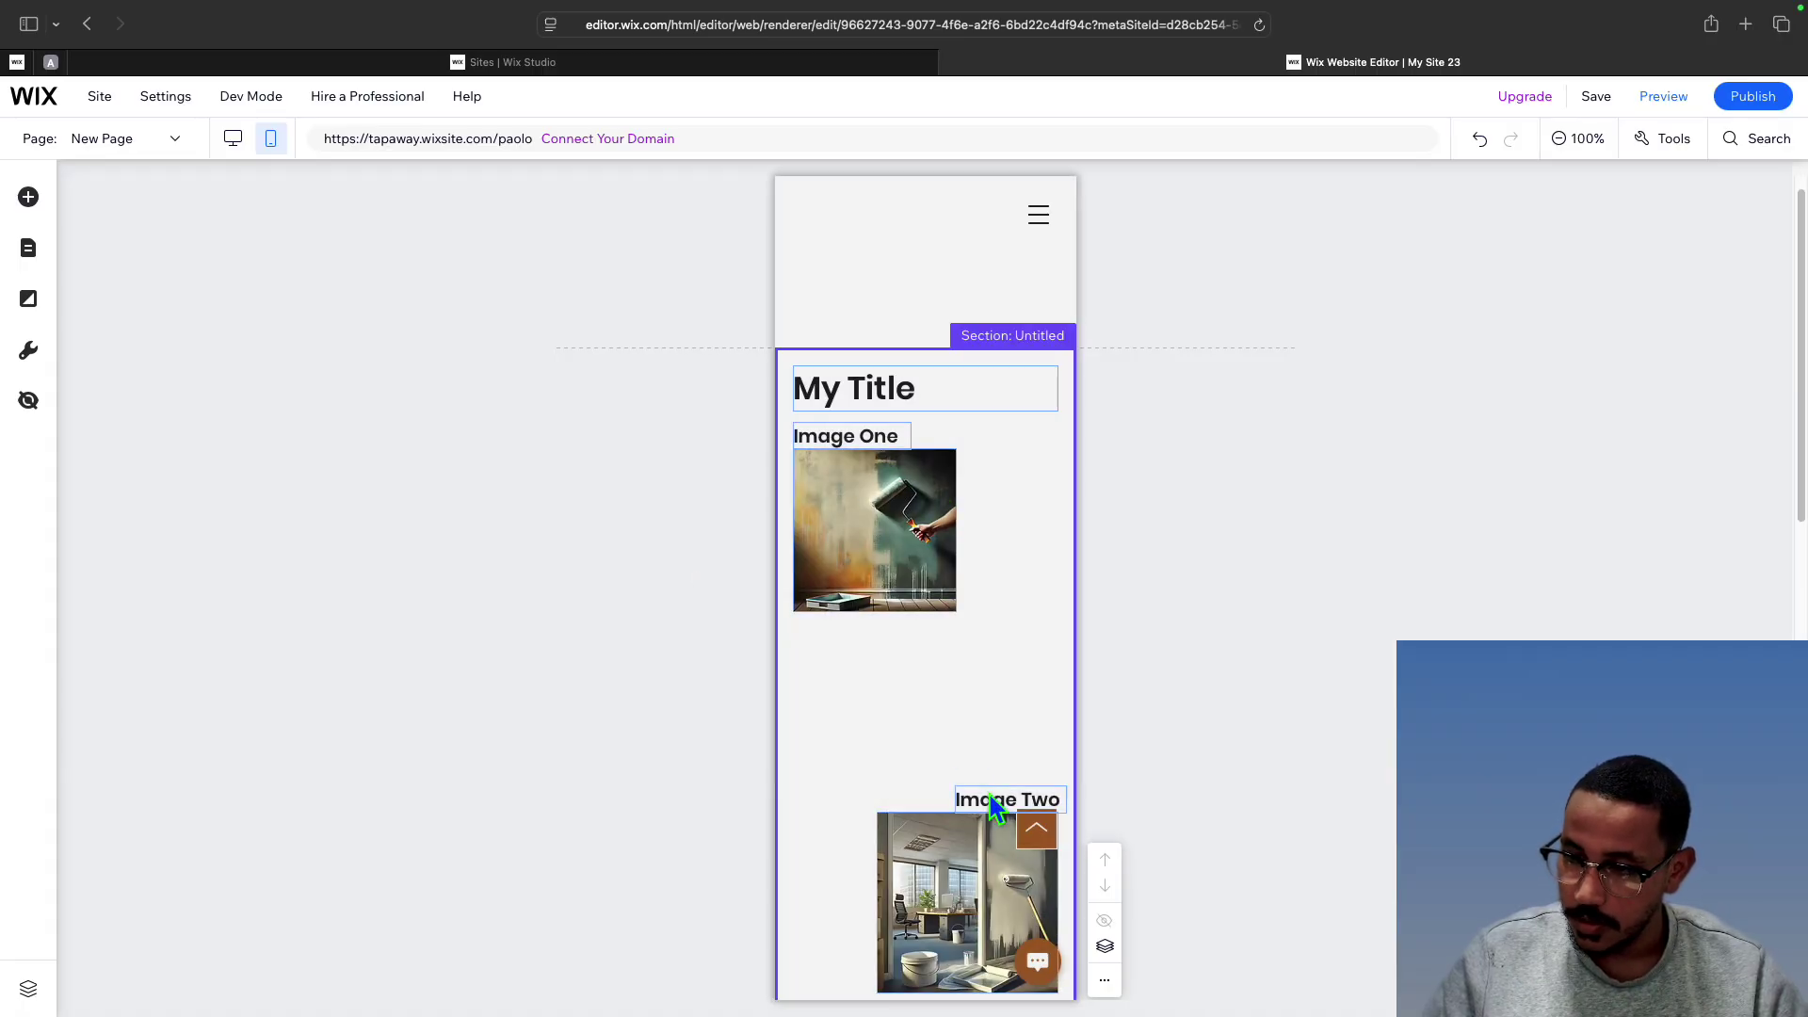
drag(993, 799, 992, 870)
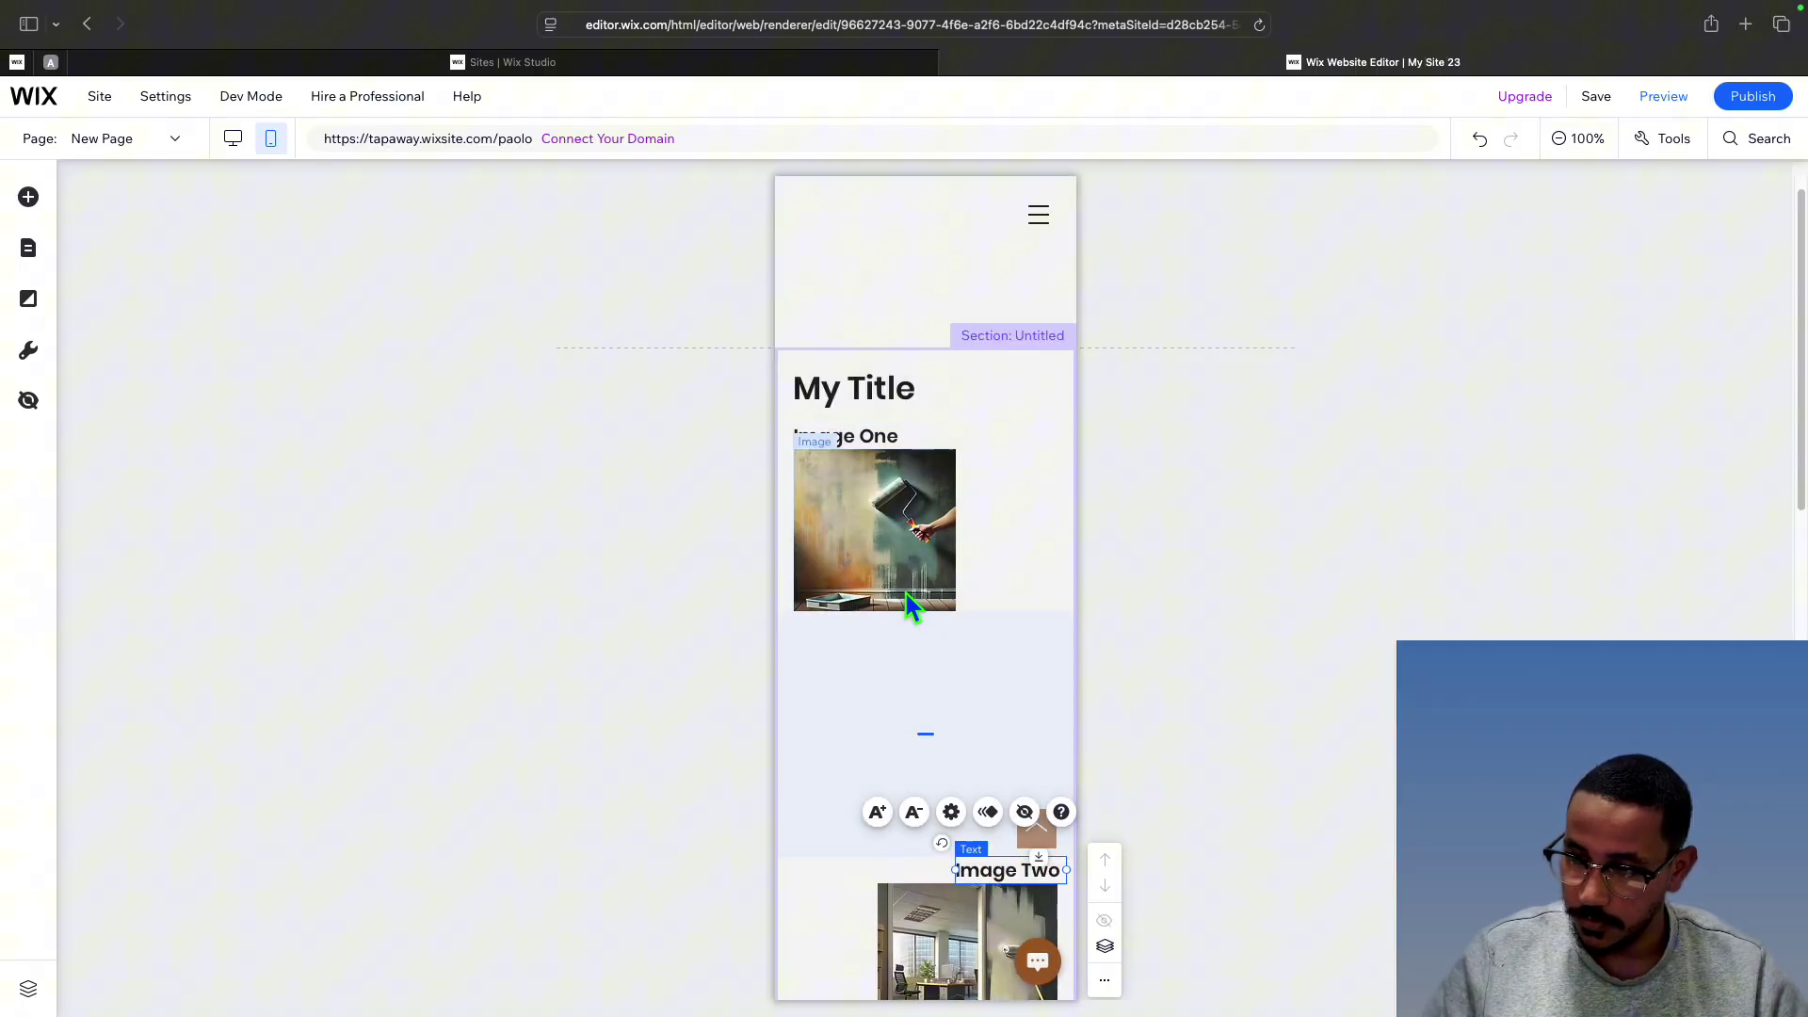
click(890, 563)
drag(957, 612, 1064, 717)
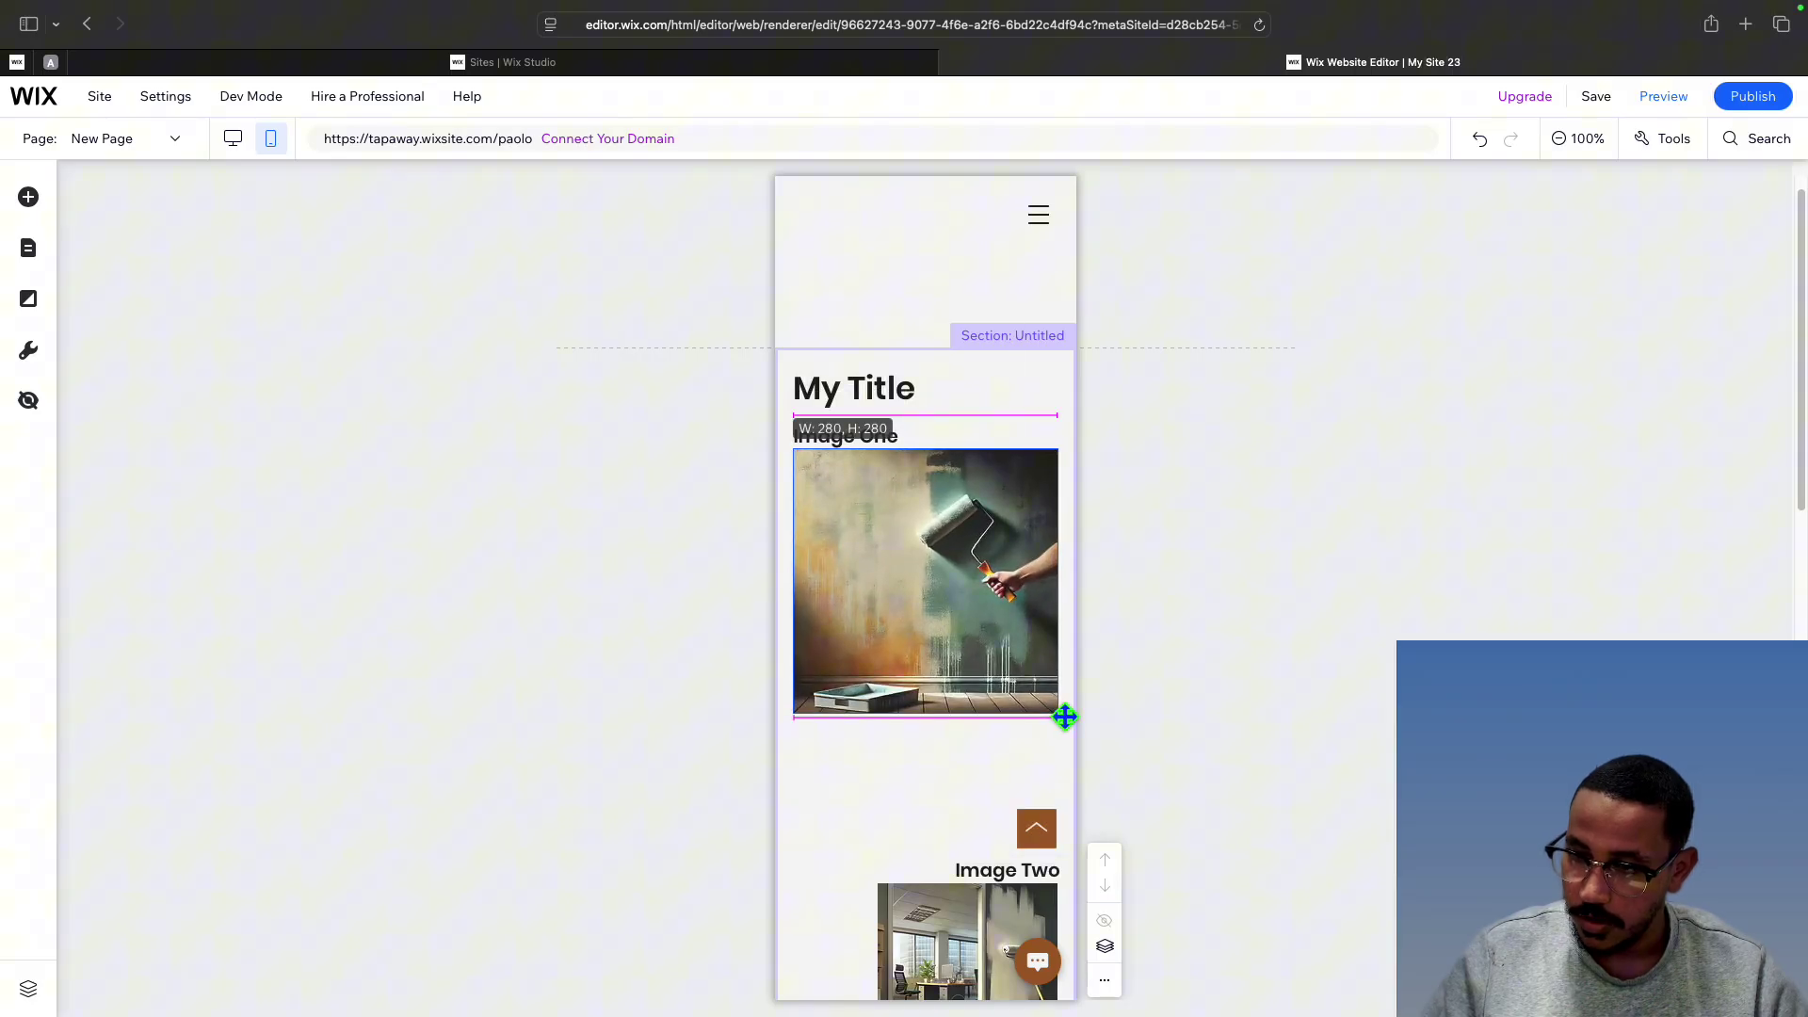
drag(980, 597, 975, 600)
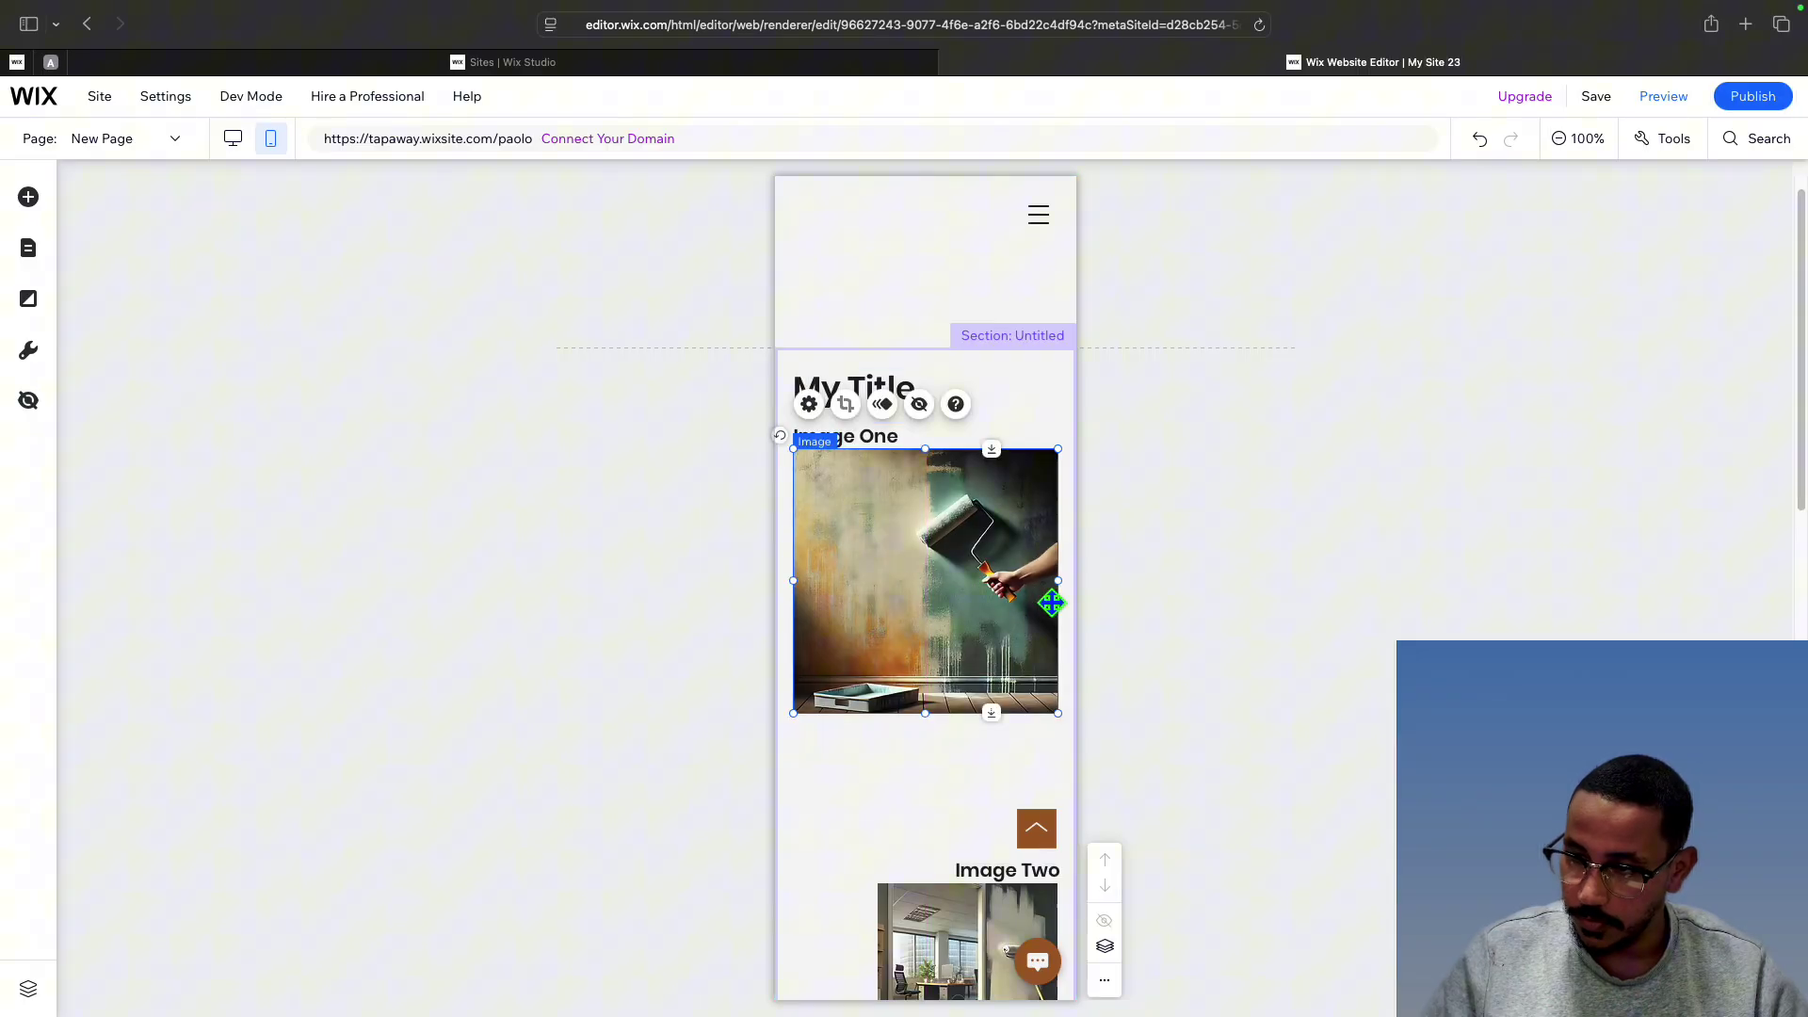
click(906, 745)
Place the Image Two heading directly beneath the enlarged Image One
click(997, 870)
drag(998, 870, 832, 732)
click(1059, 810)
Move the Image Two office picture under its heading at x 20 and enlarge it to about 280×280
scroll(1300, 749, down, 2)
click(932, 903)
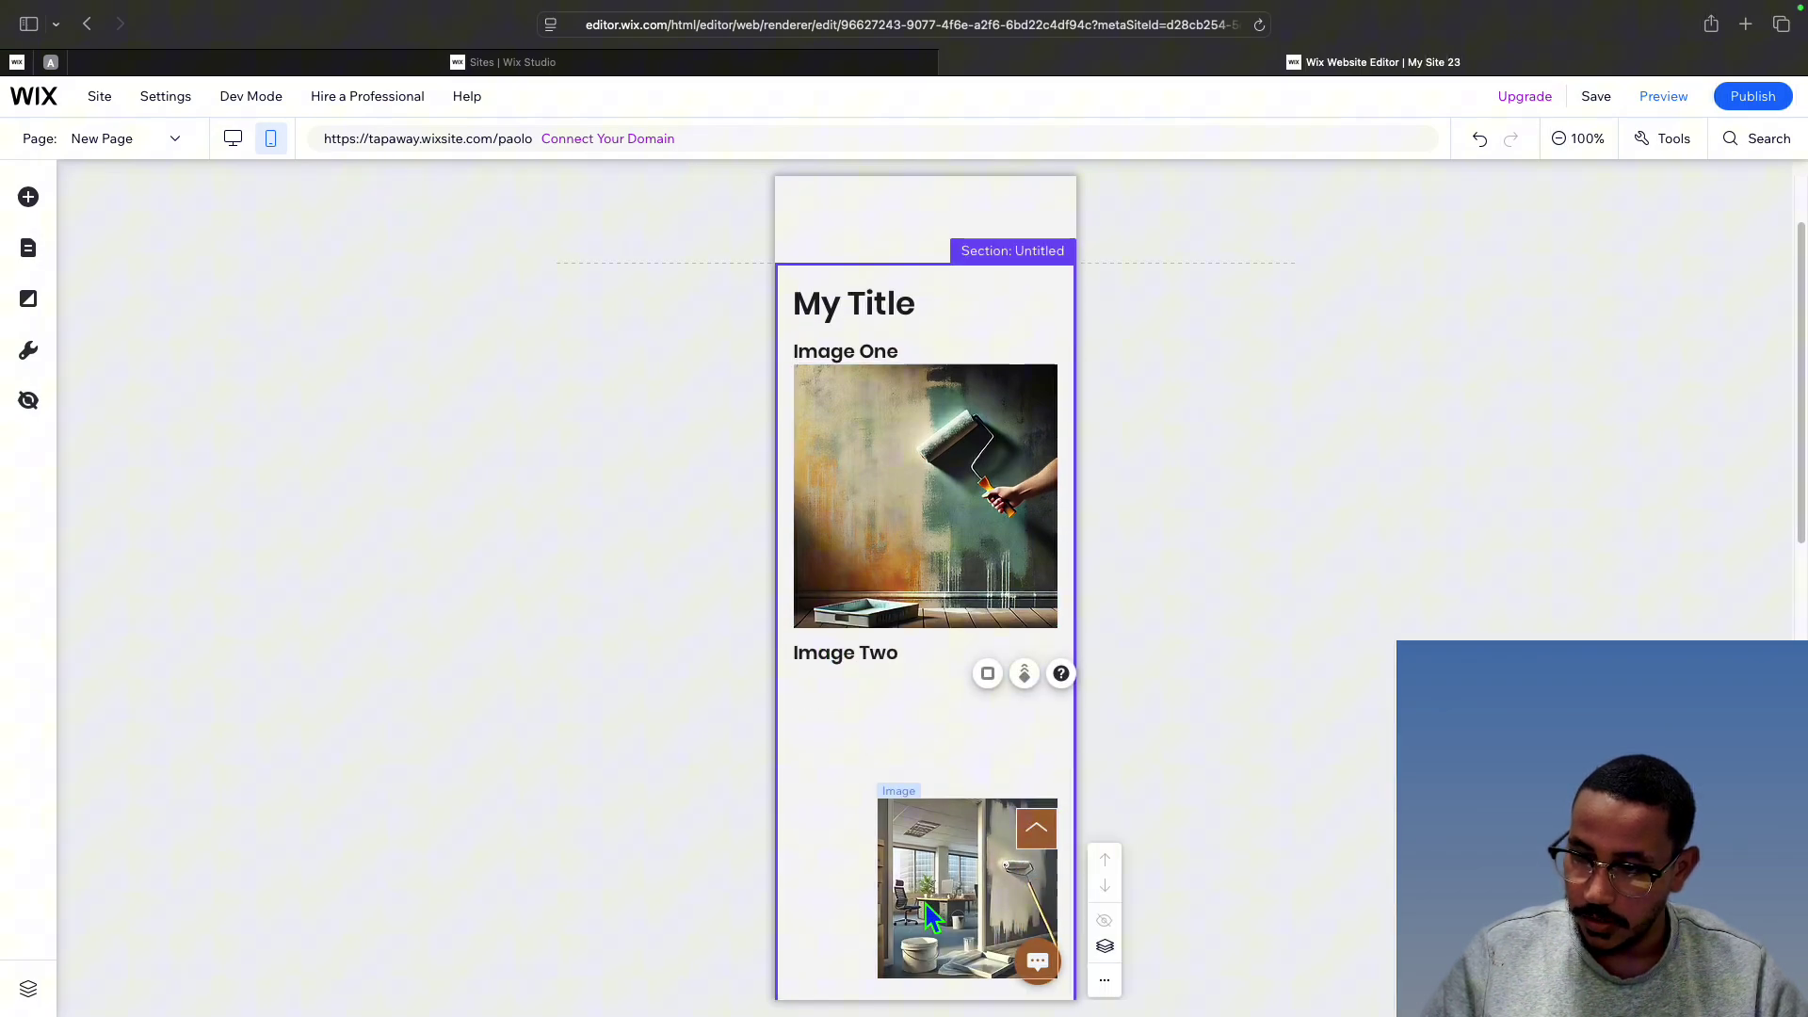
drag(938, 900, 855, 771)
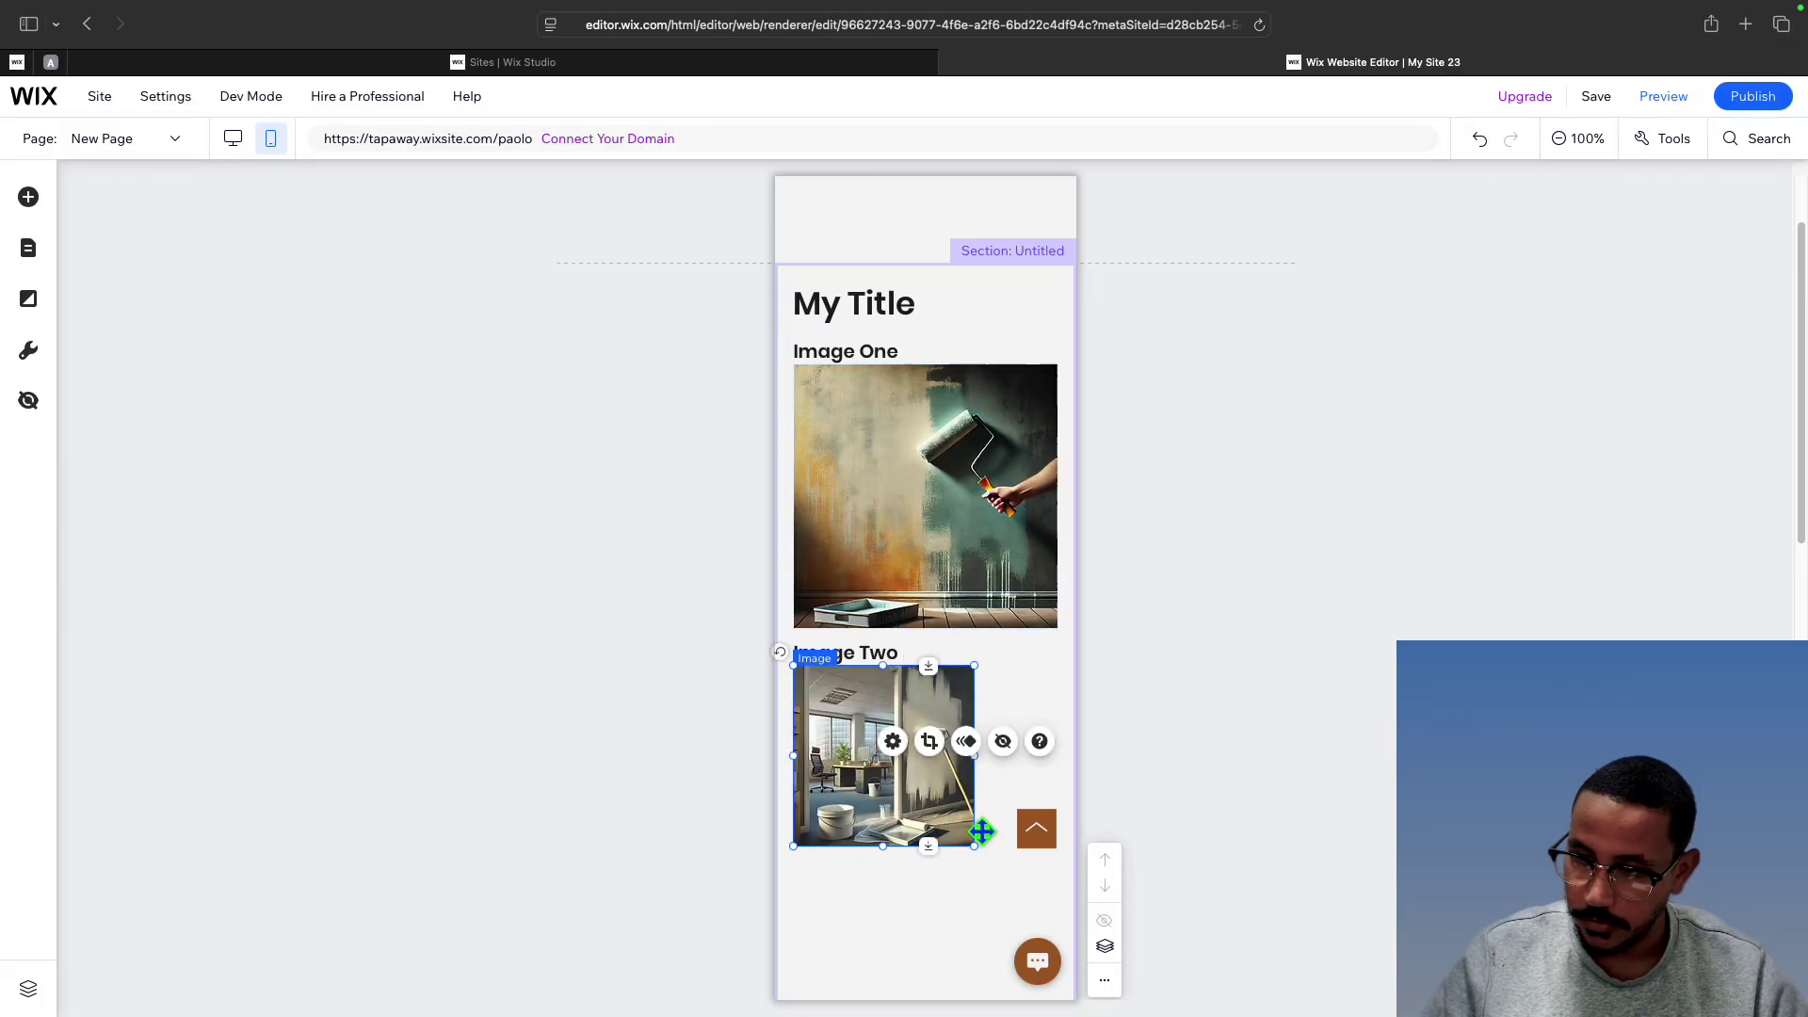
drag(972, 841, 1073, 918)
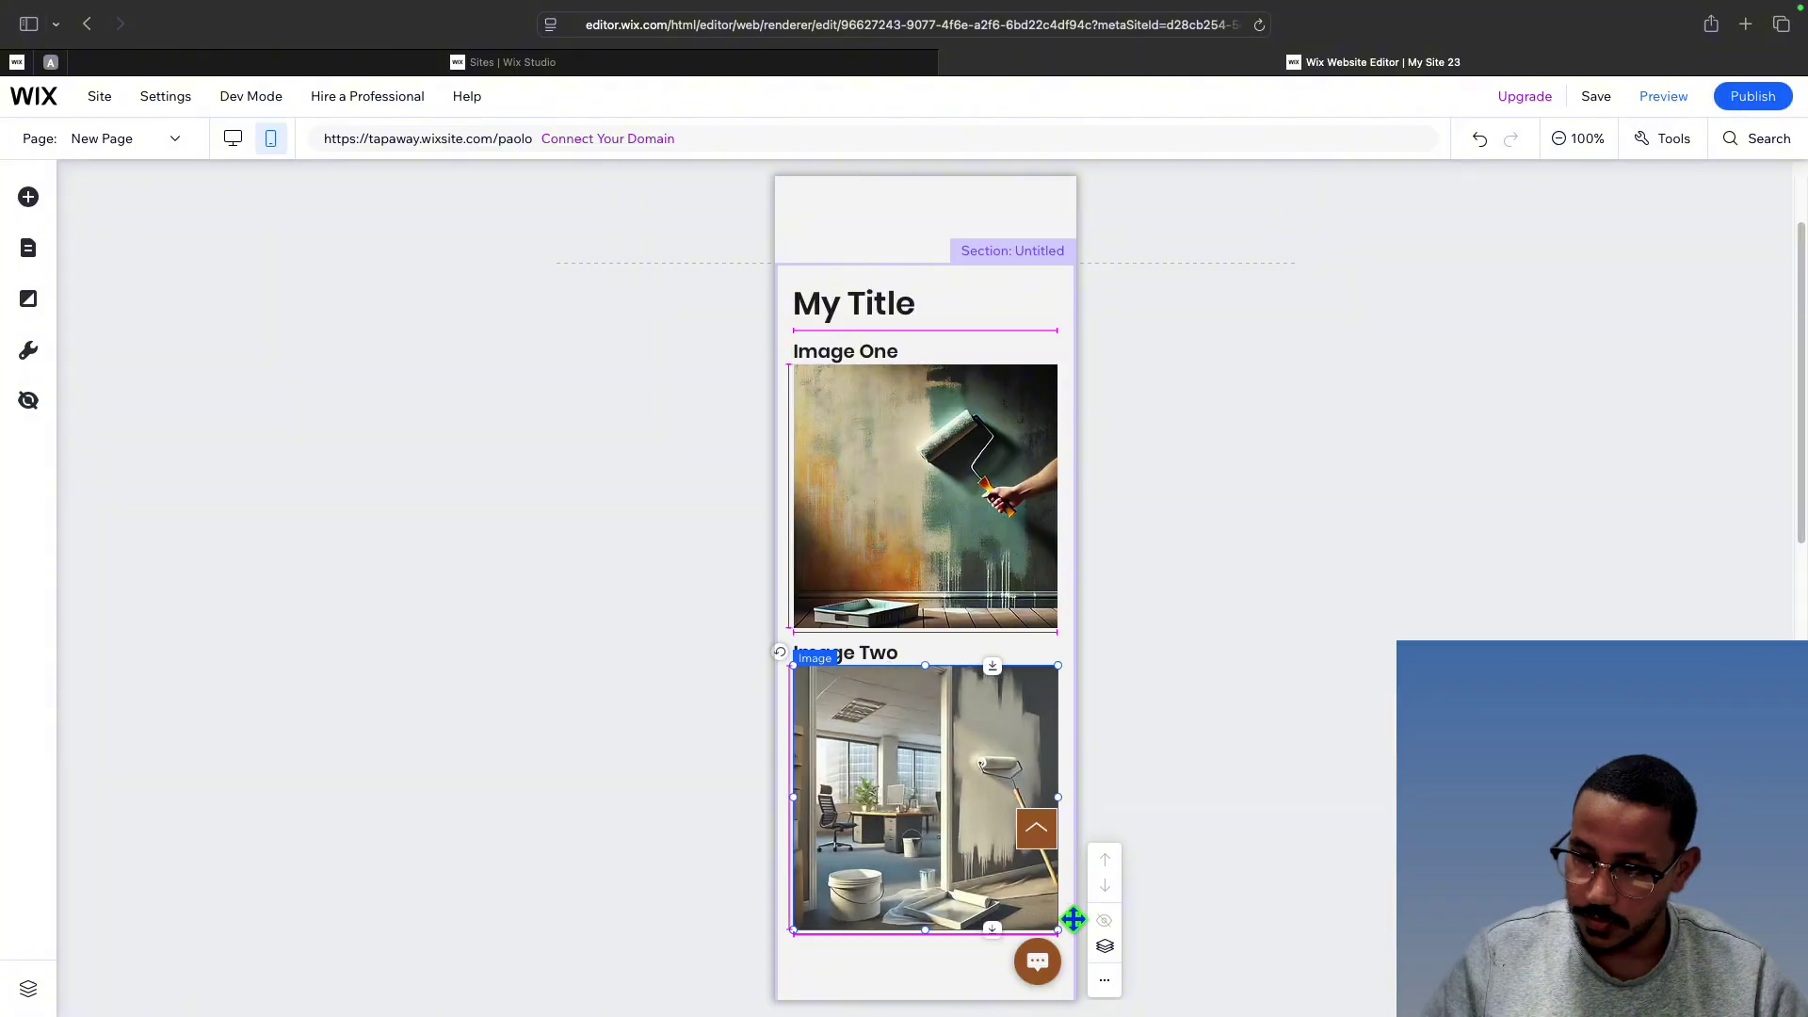
scroll(1308, 418, down, 4)
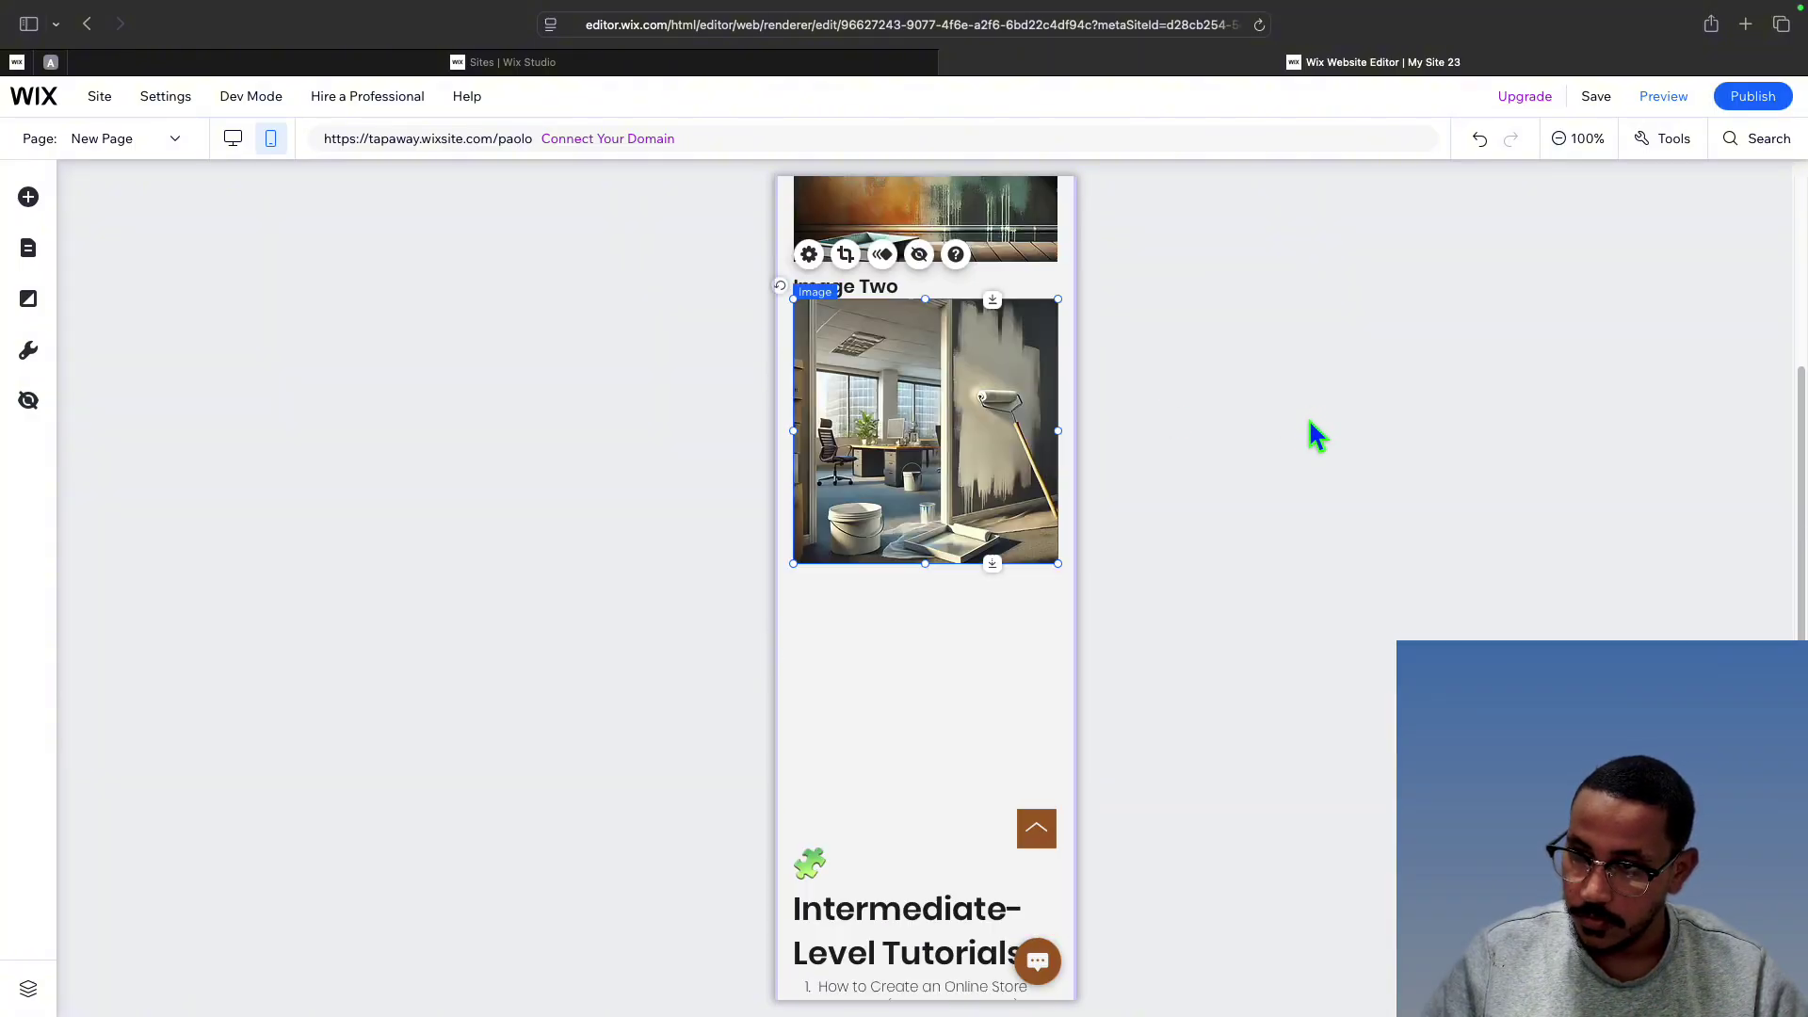
scroll(1308, 418, up, 5)
scroll(1298, 457, up, 1)
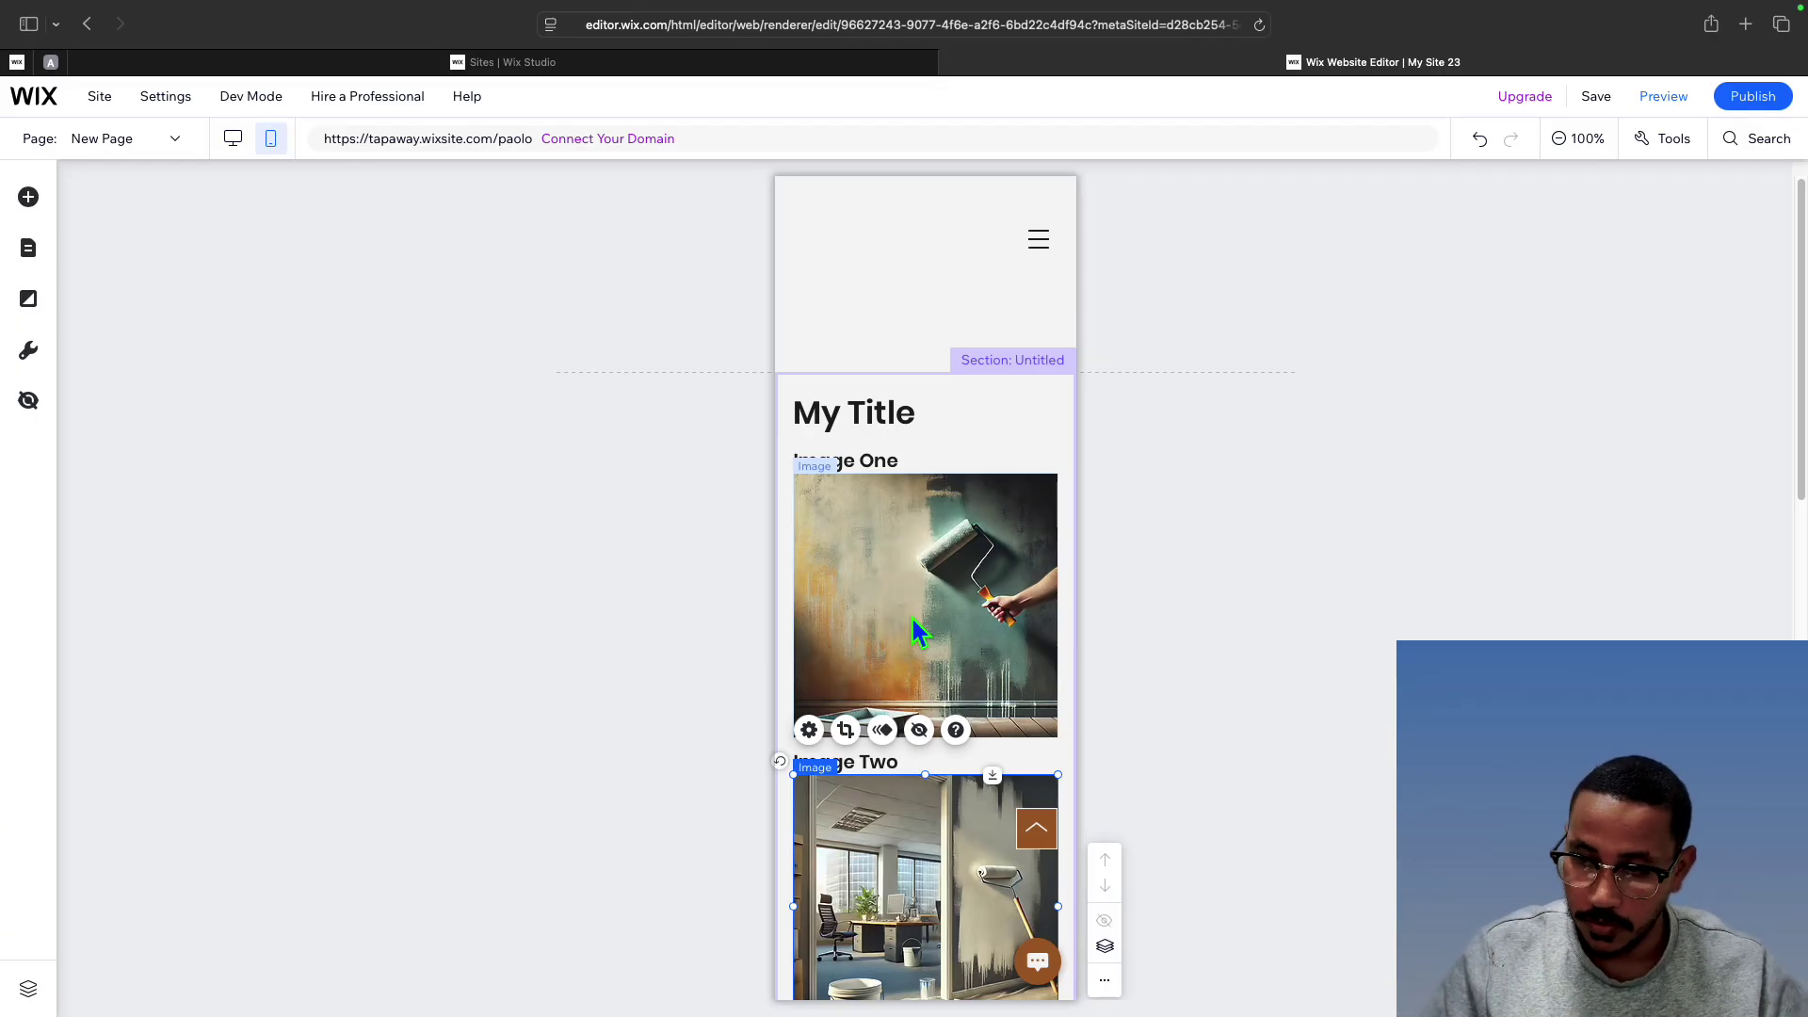
Close the empty gap below Image Two and lengthen the Intermediate-Level Tutorials text block
scroll(911, 614, down, 5)
scroll(912, 618, down, 2)
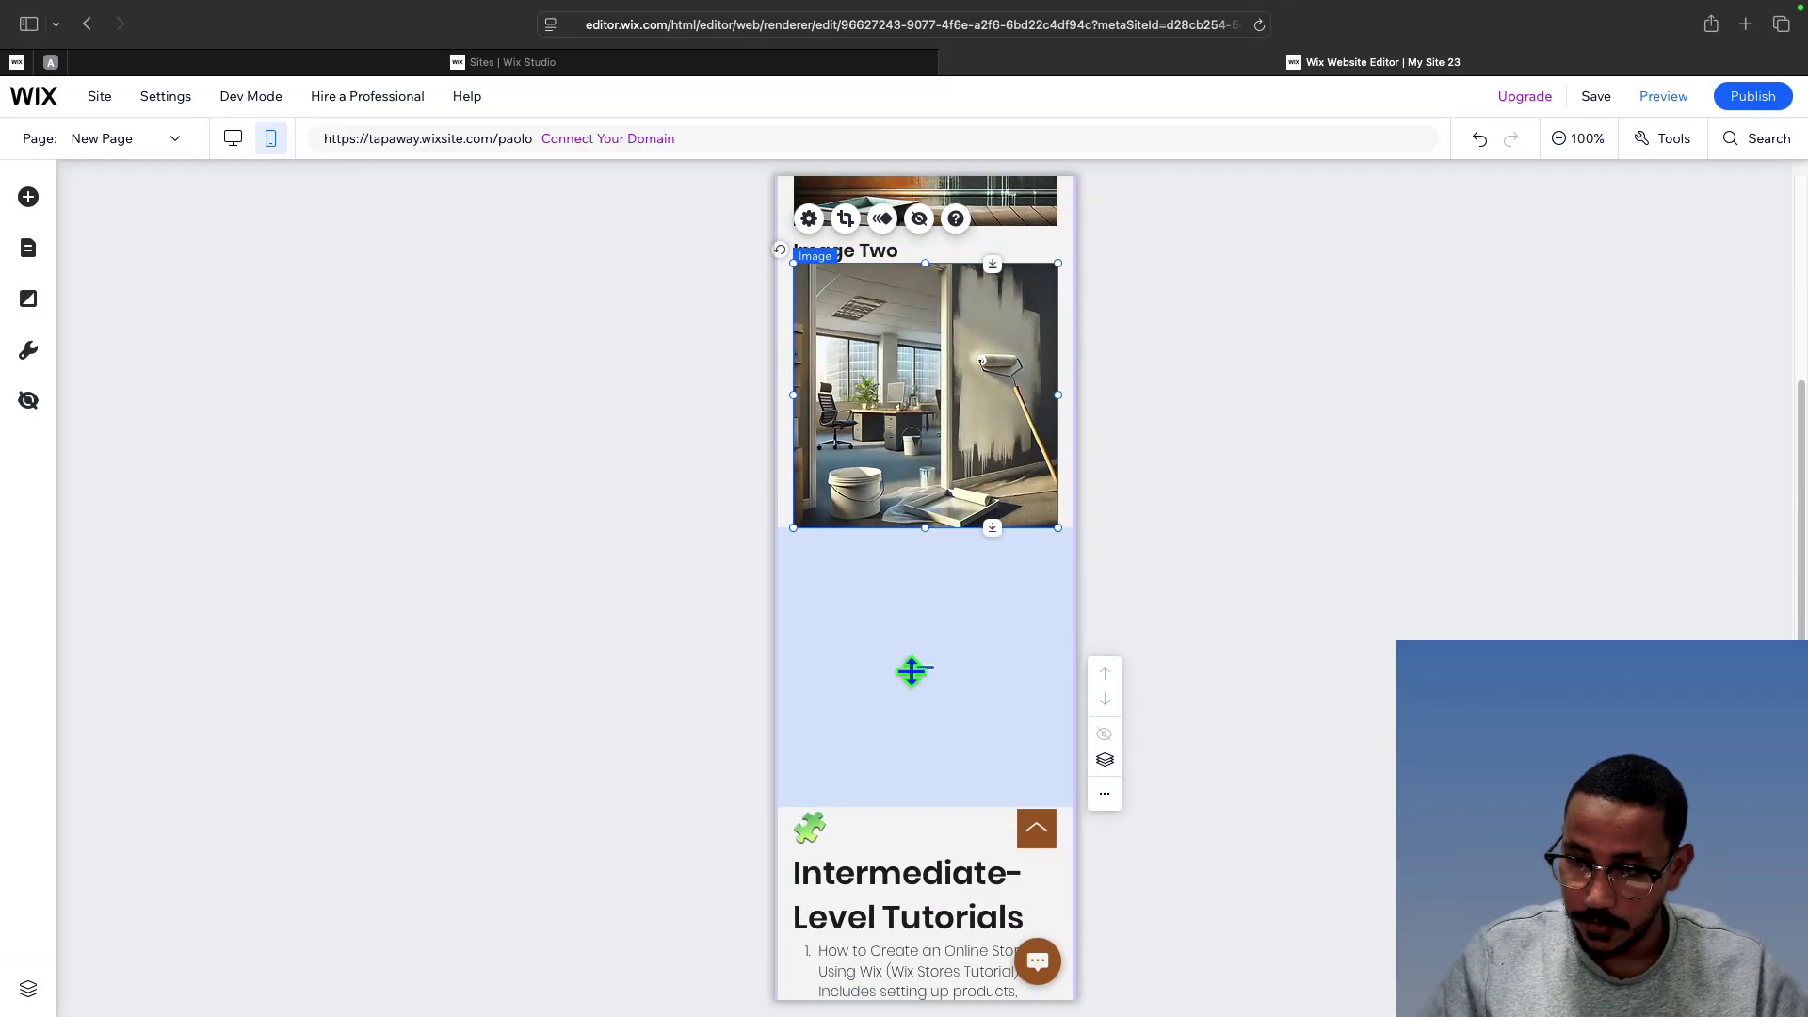
drag(921, 666, 912, 532)
click(941, 769)
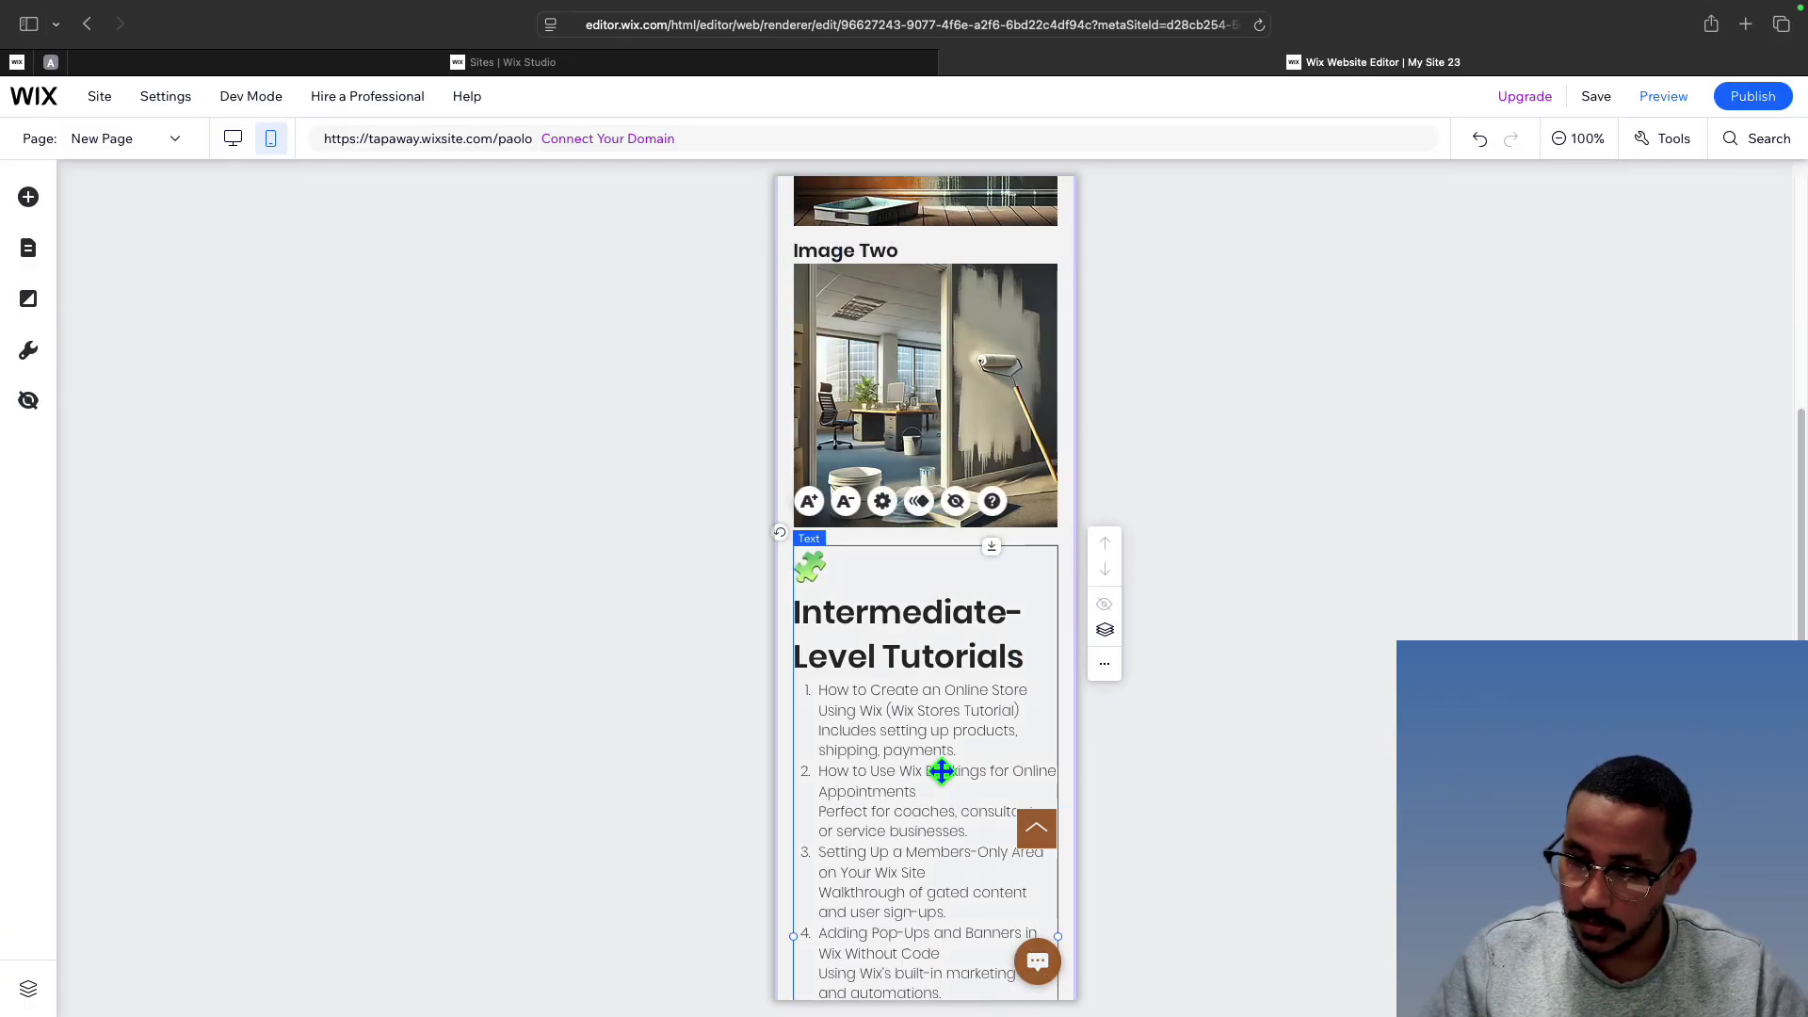
scroll(944, 743, down, 5)
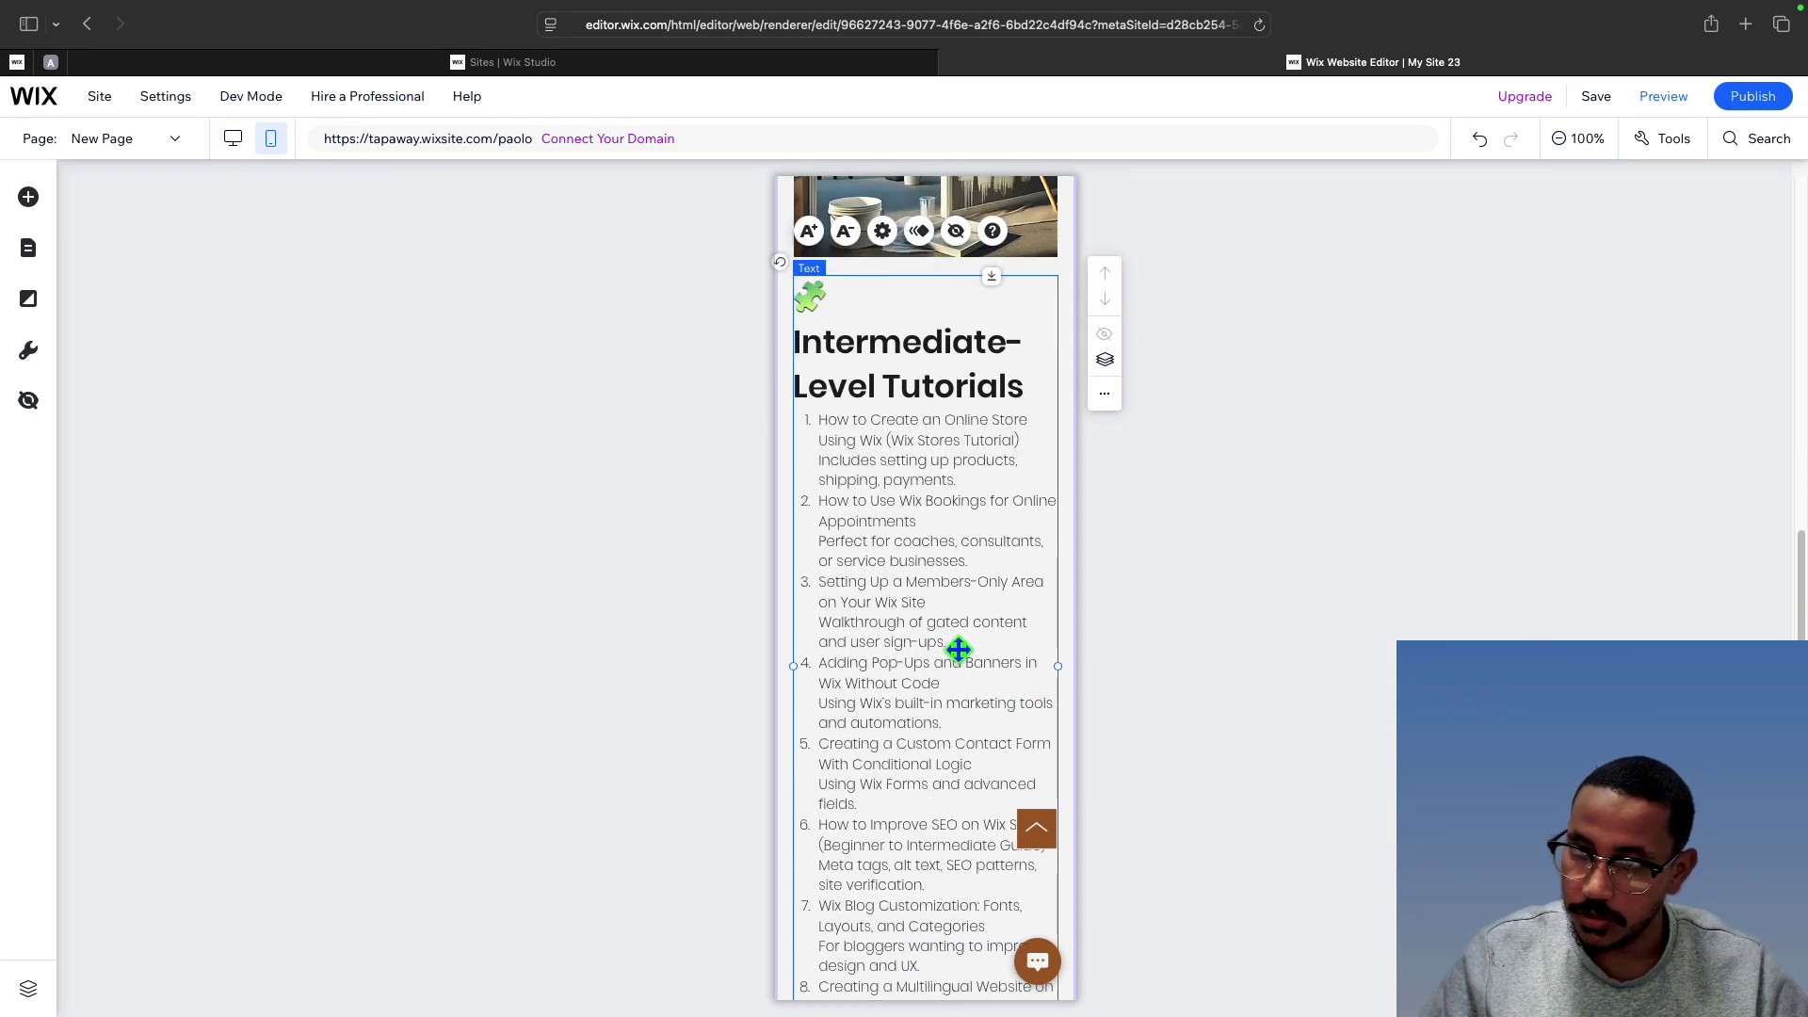
drag(956, 650, 1065, 669)
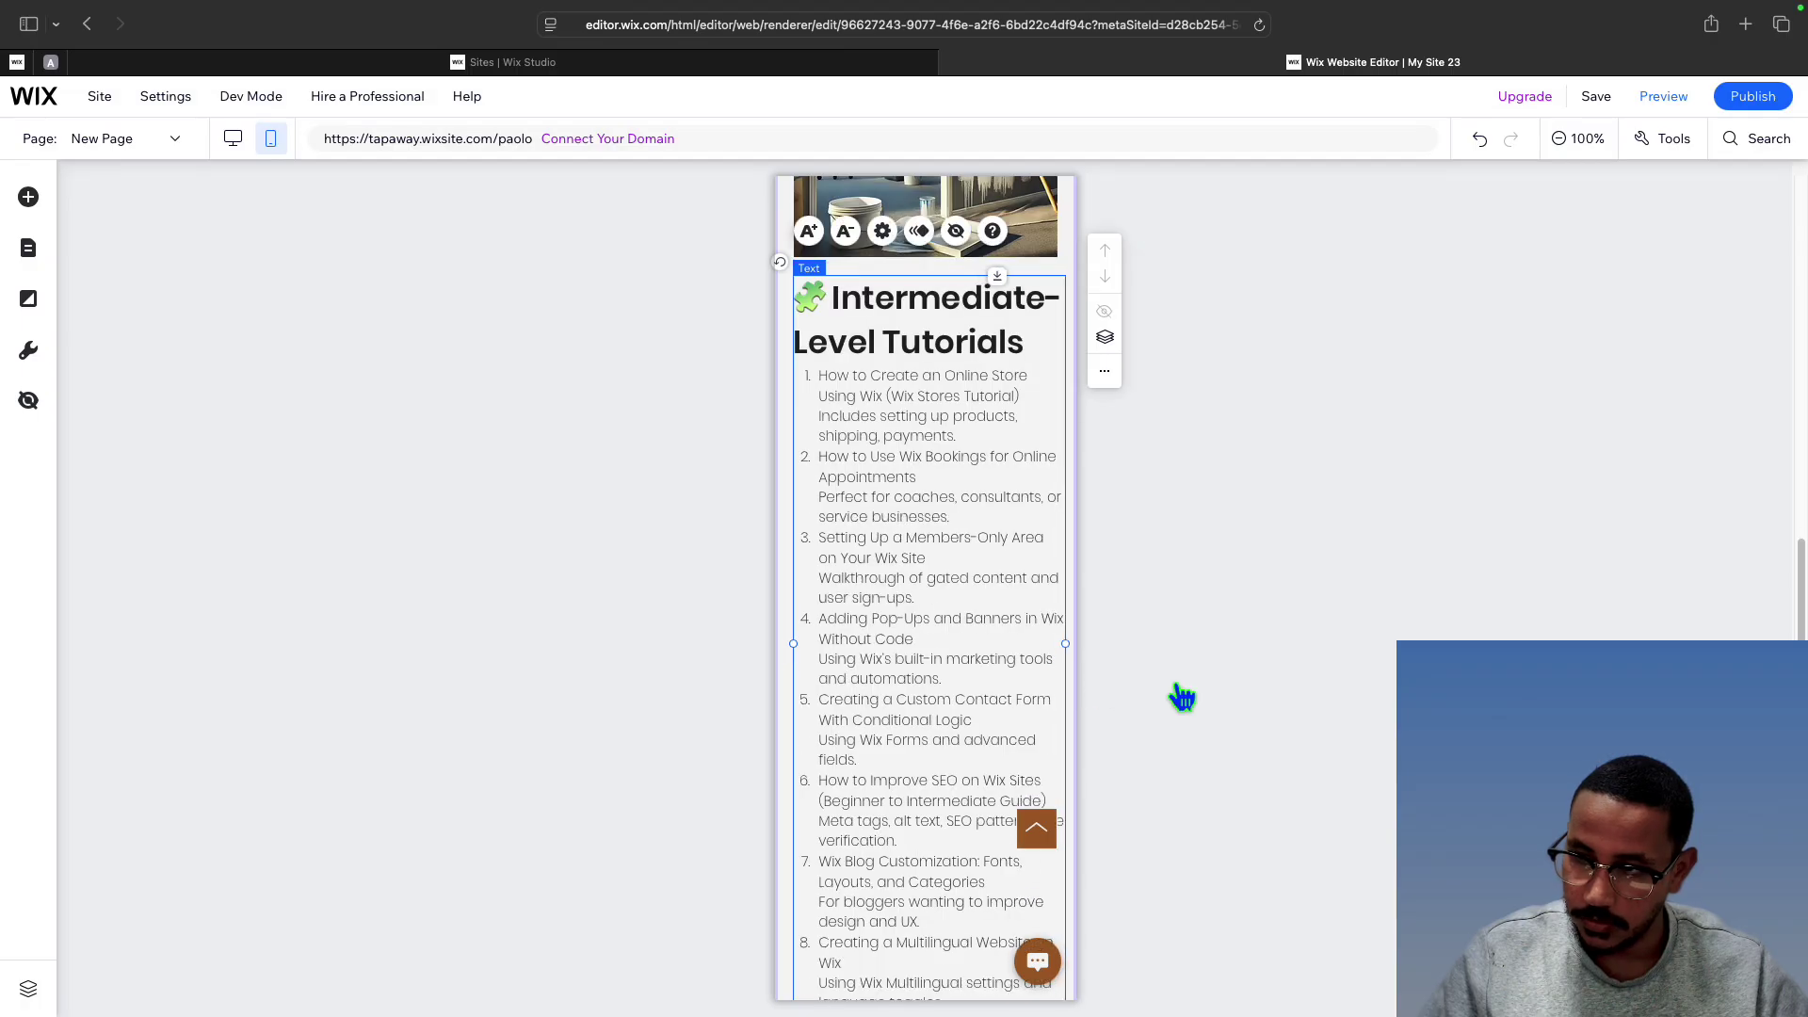
scroll(970, 734, down, 3)
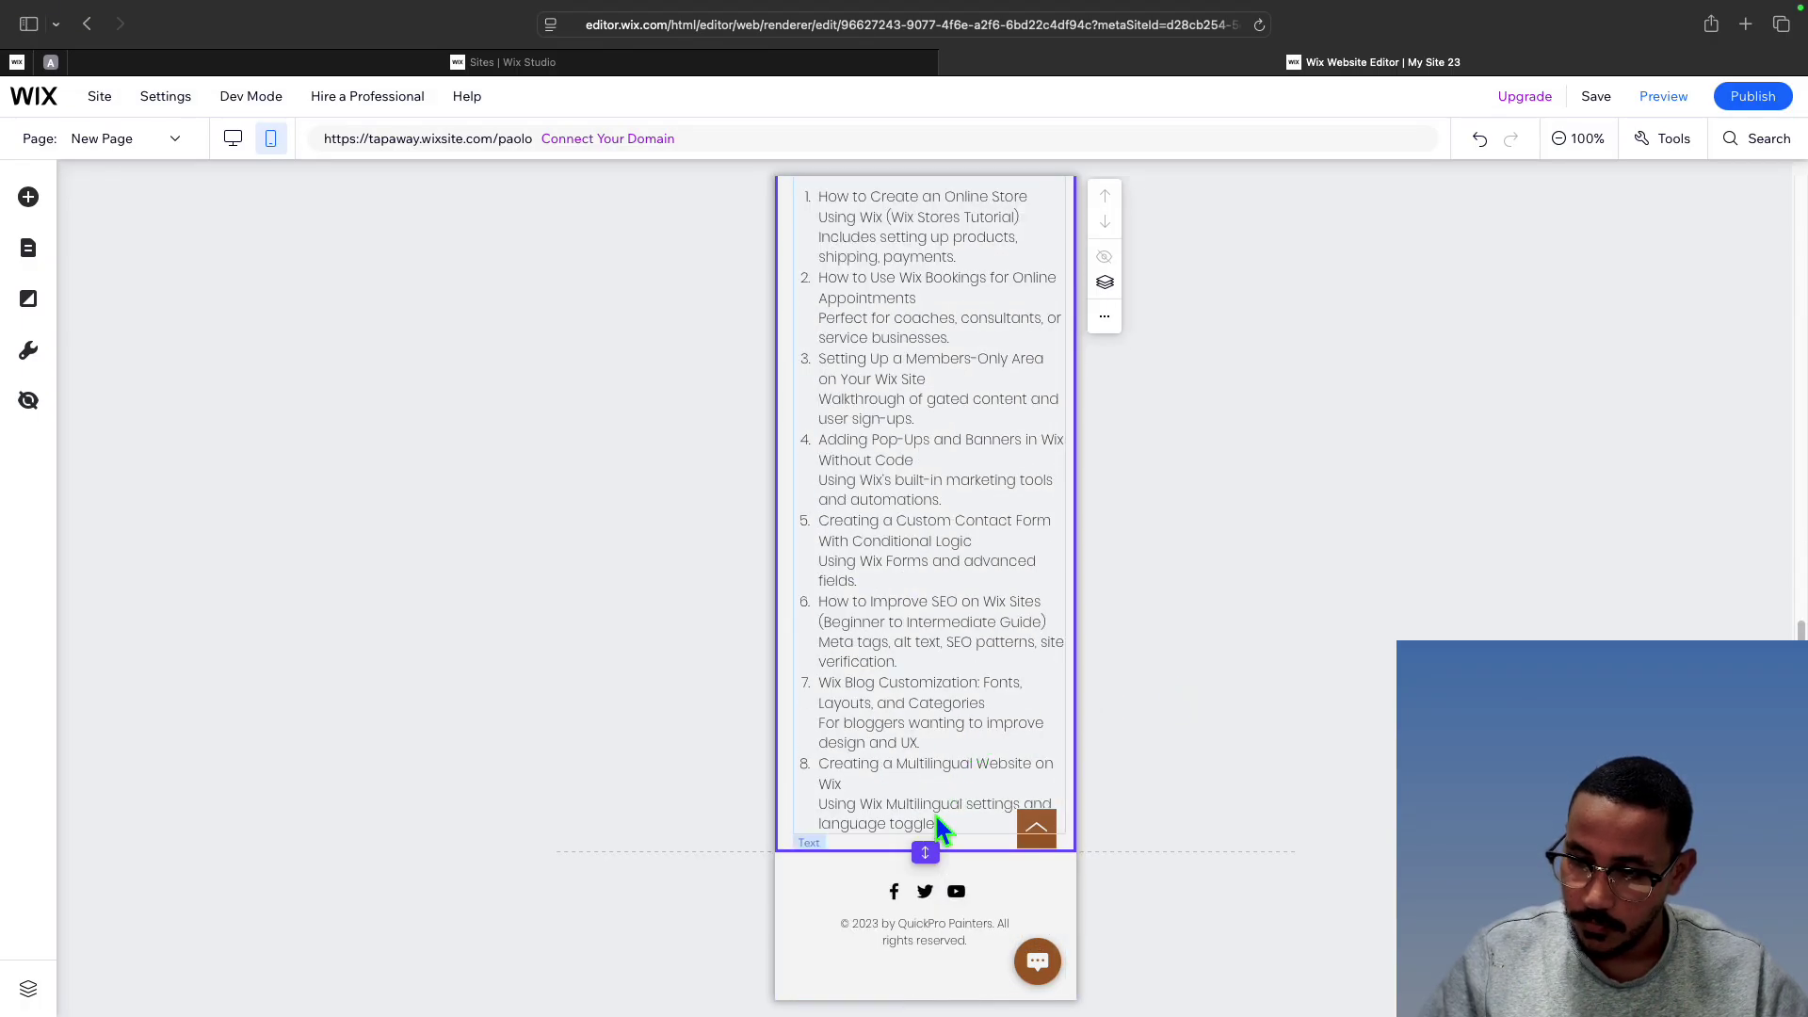
drag(925, 853, 946, 905)
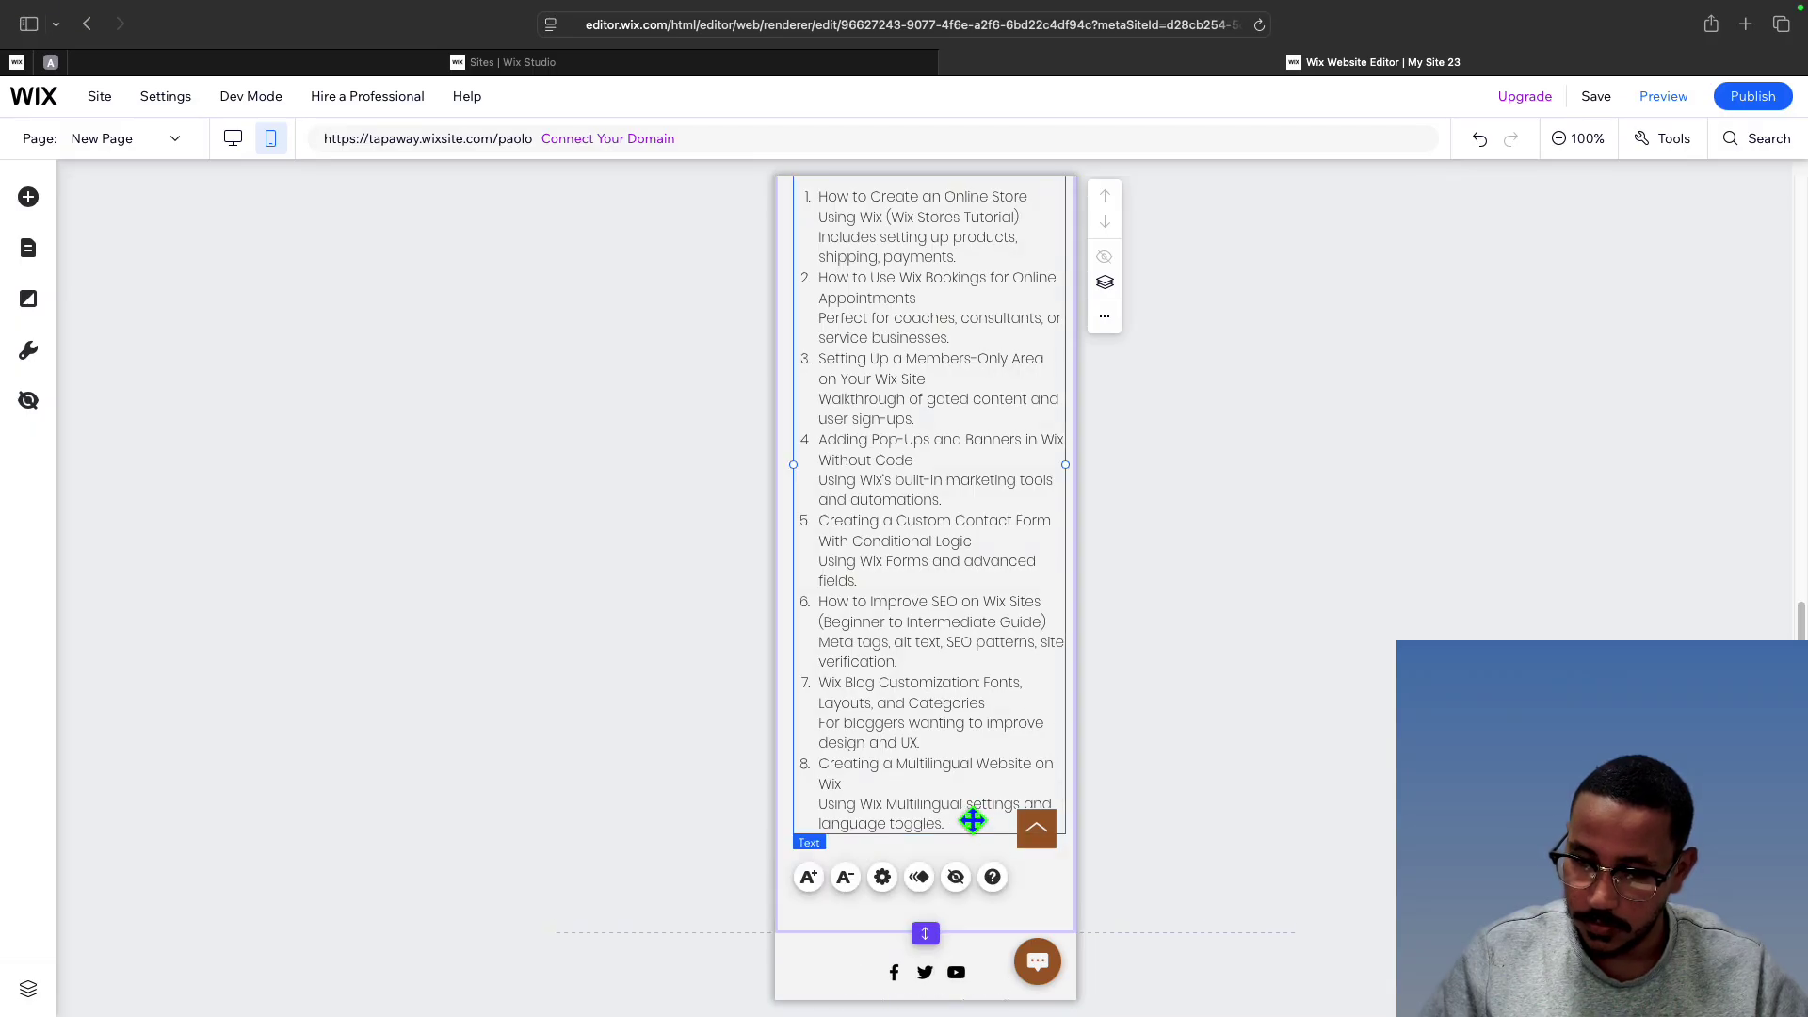
Resize the tutorials section and nudge the tutorials text just below Image Two
click(980, 859)
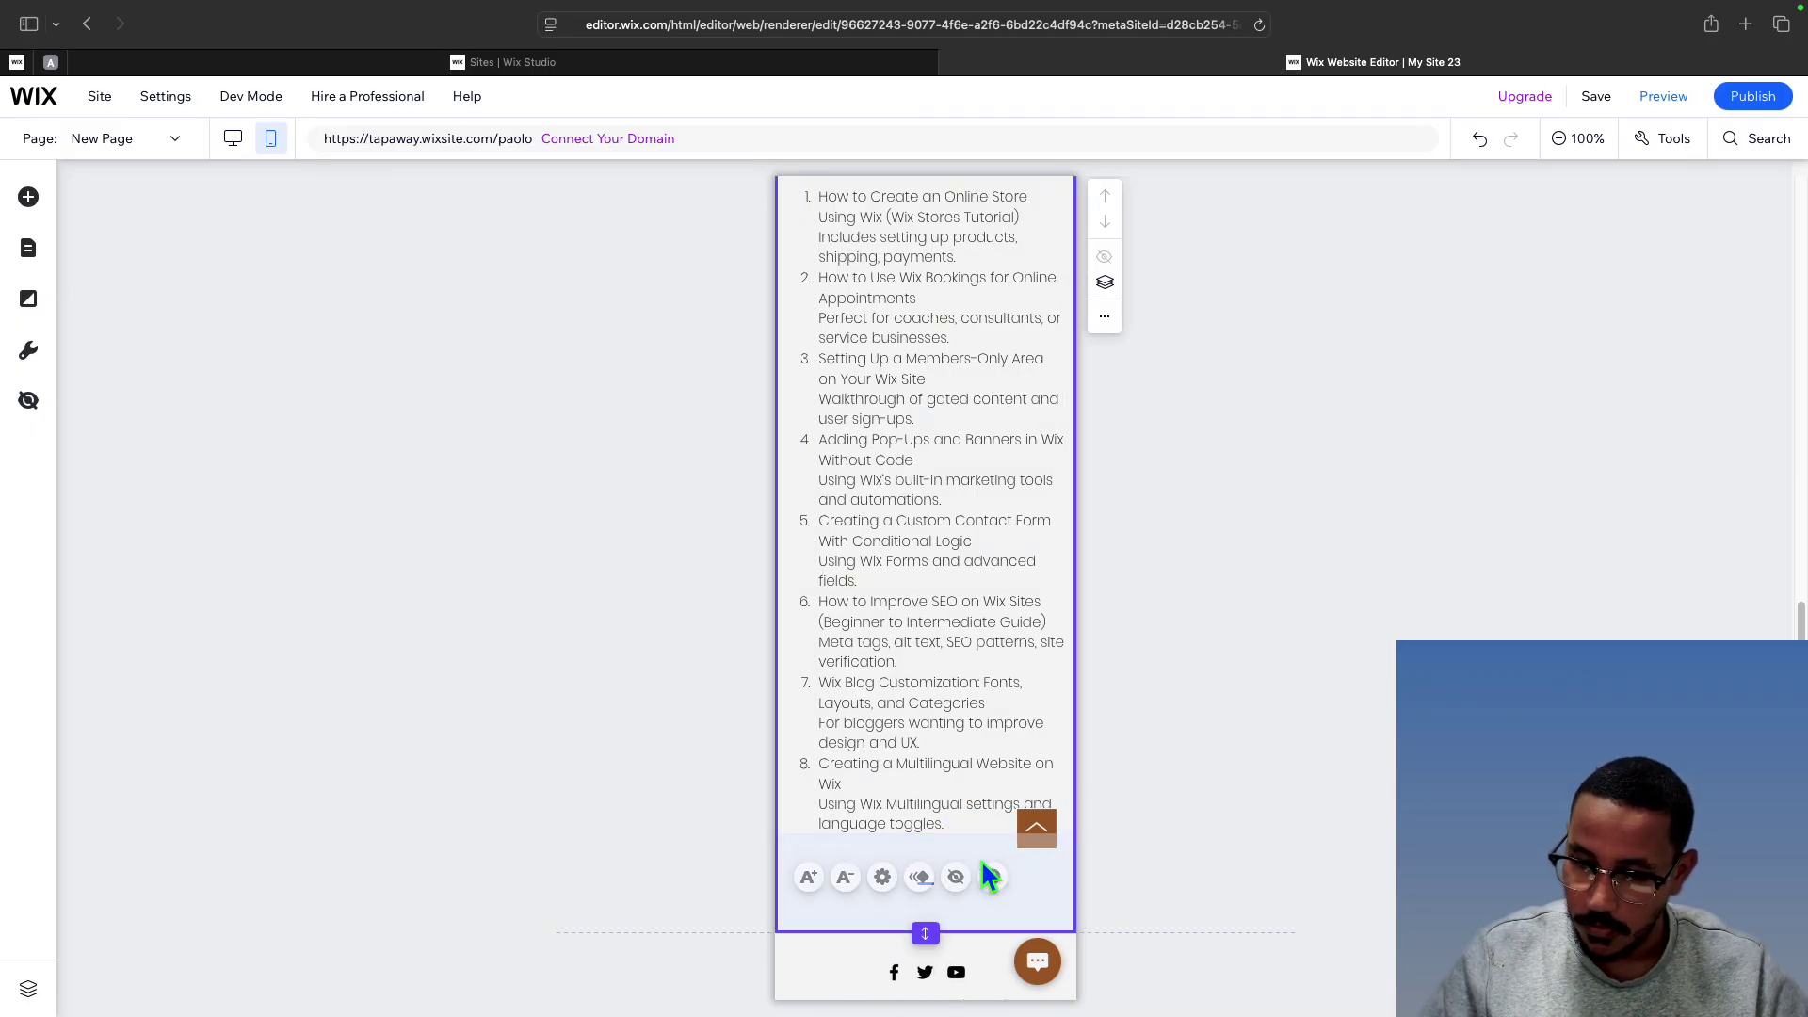
mouse_move(925, 933)
mouse_down()
mouse_move(926, 962)
mouse_move(929, 853)
mouse_move(928, 874)
mouse_up()
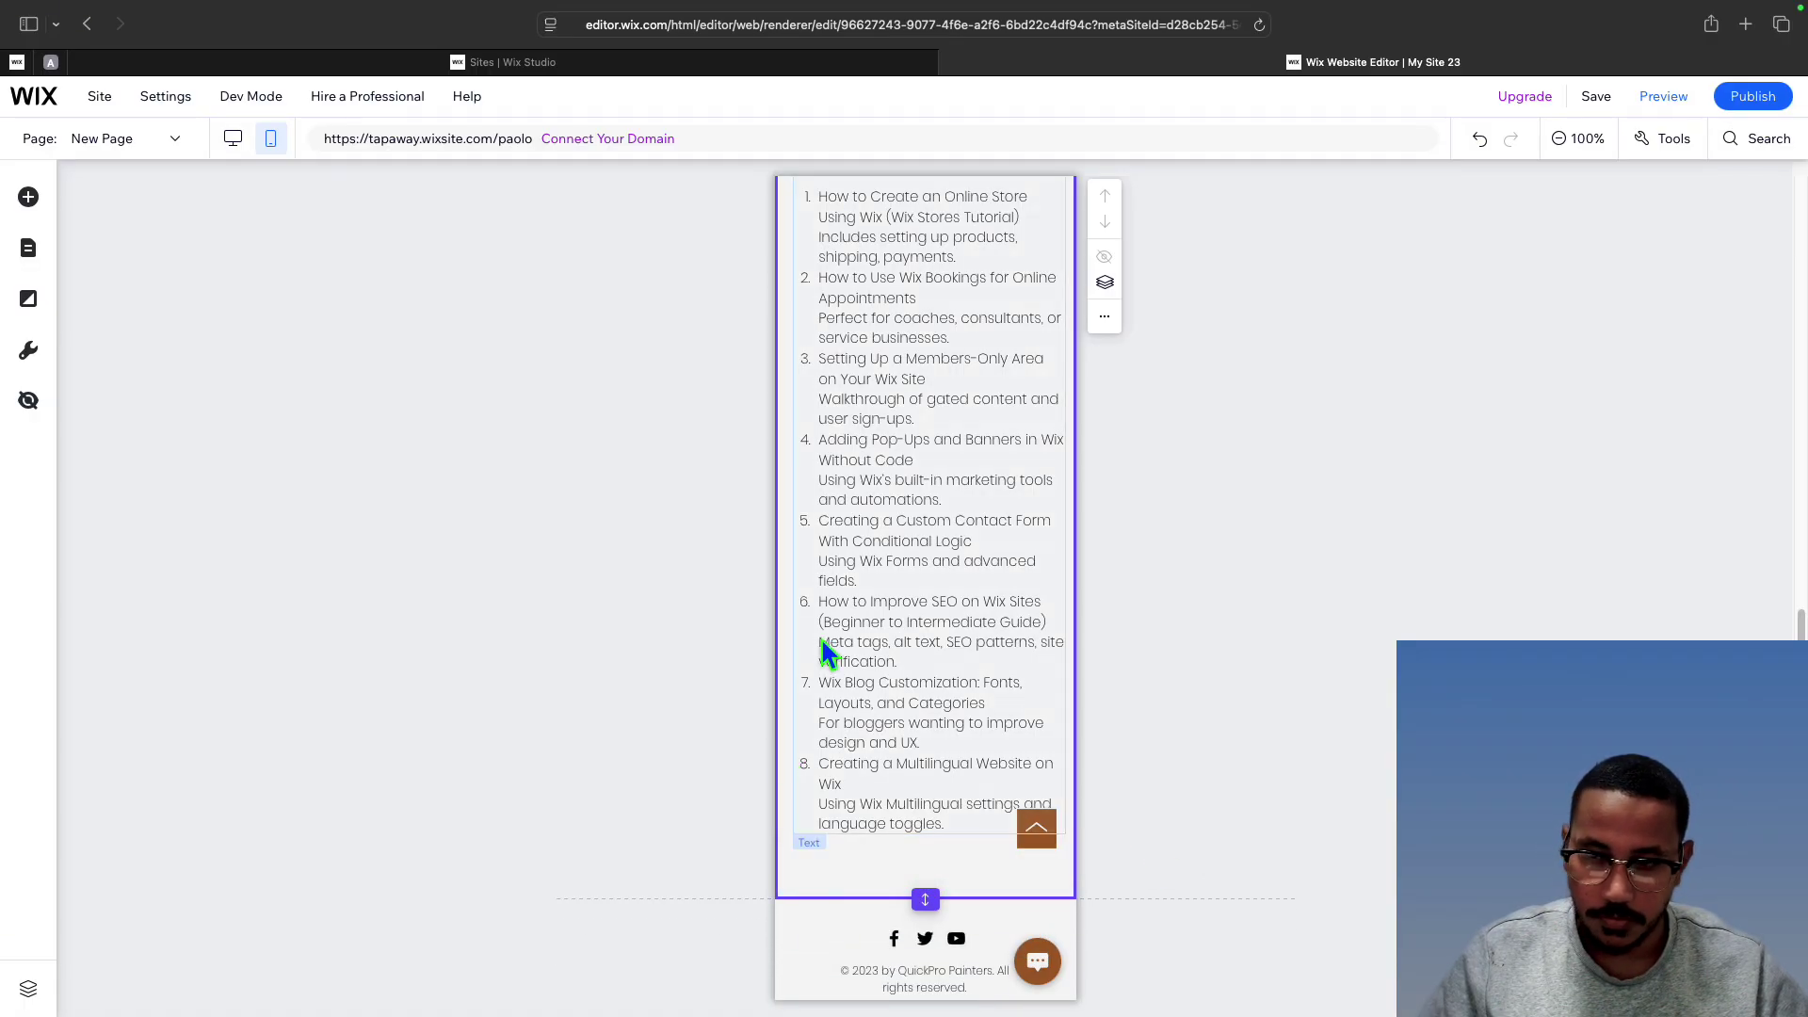
scroll(981, 862, up, 5)
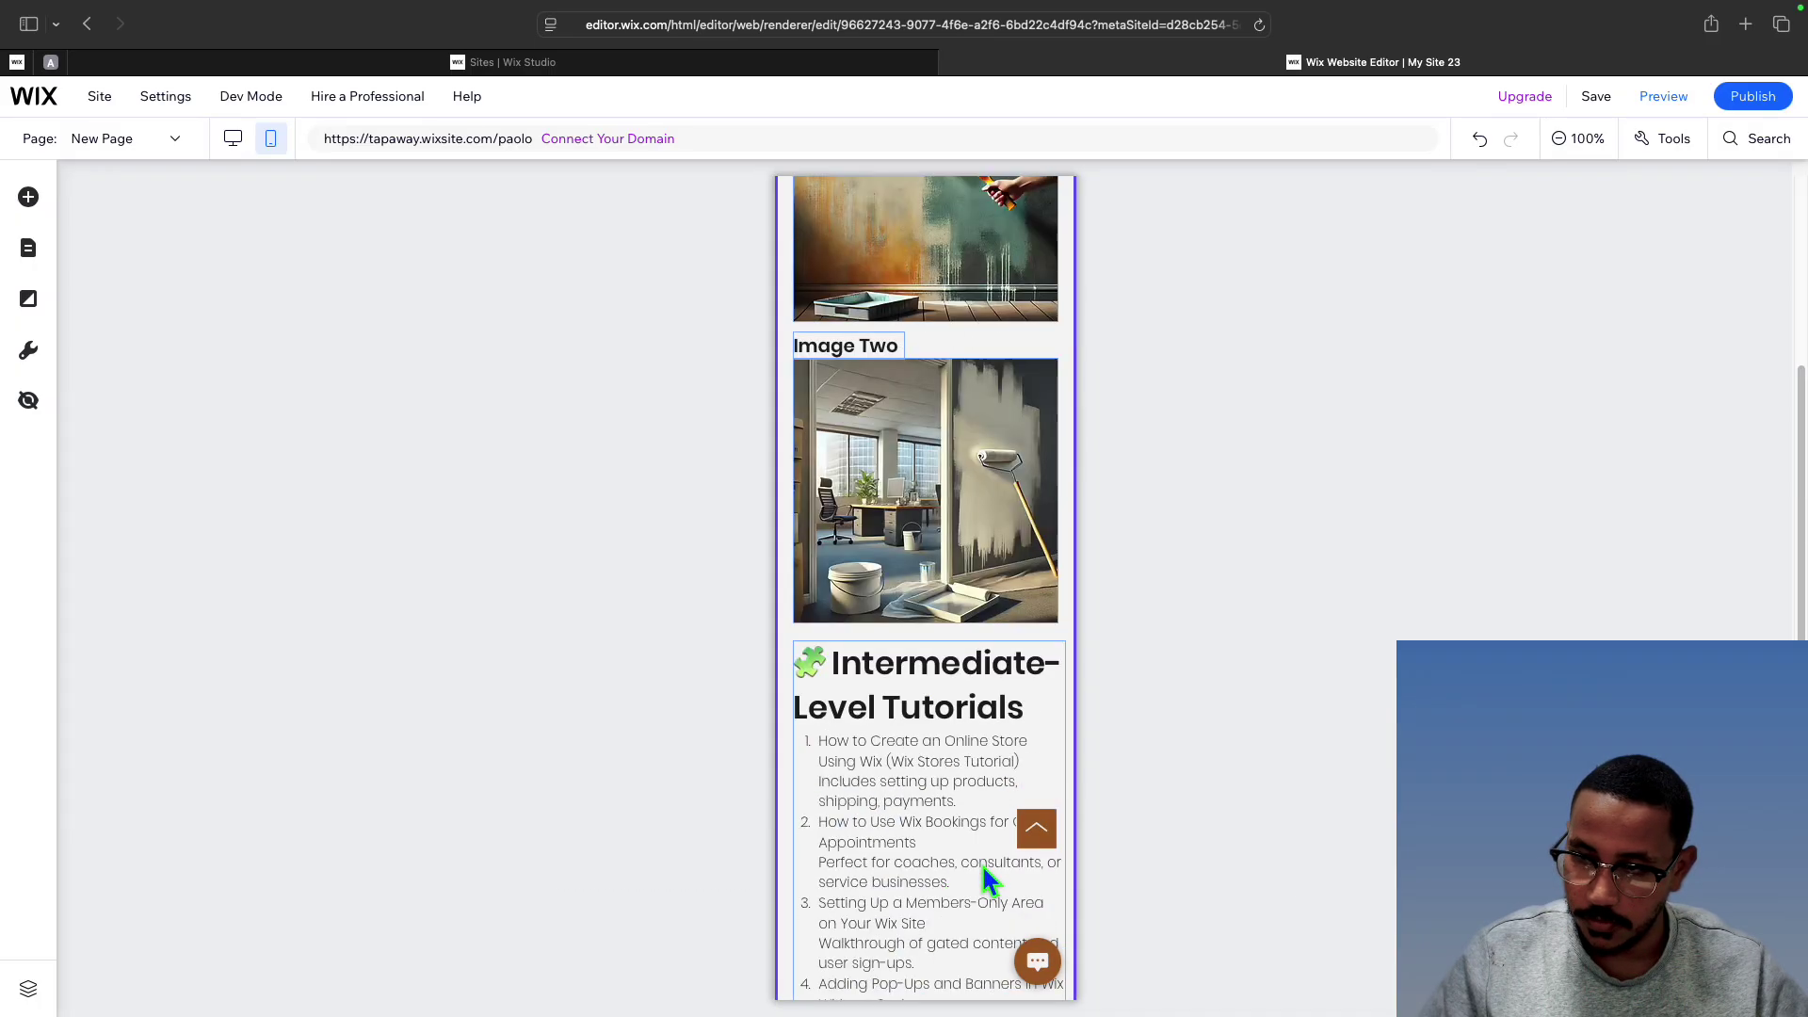
click(902, 676)
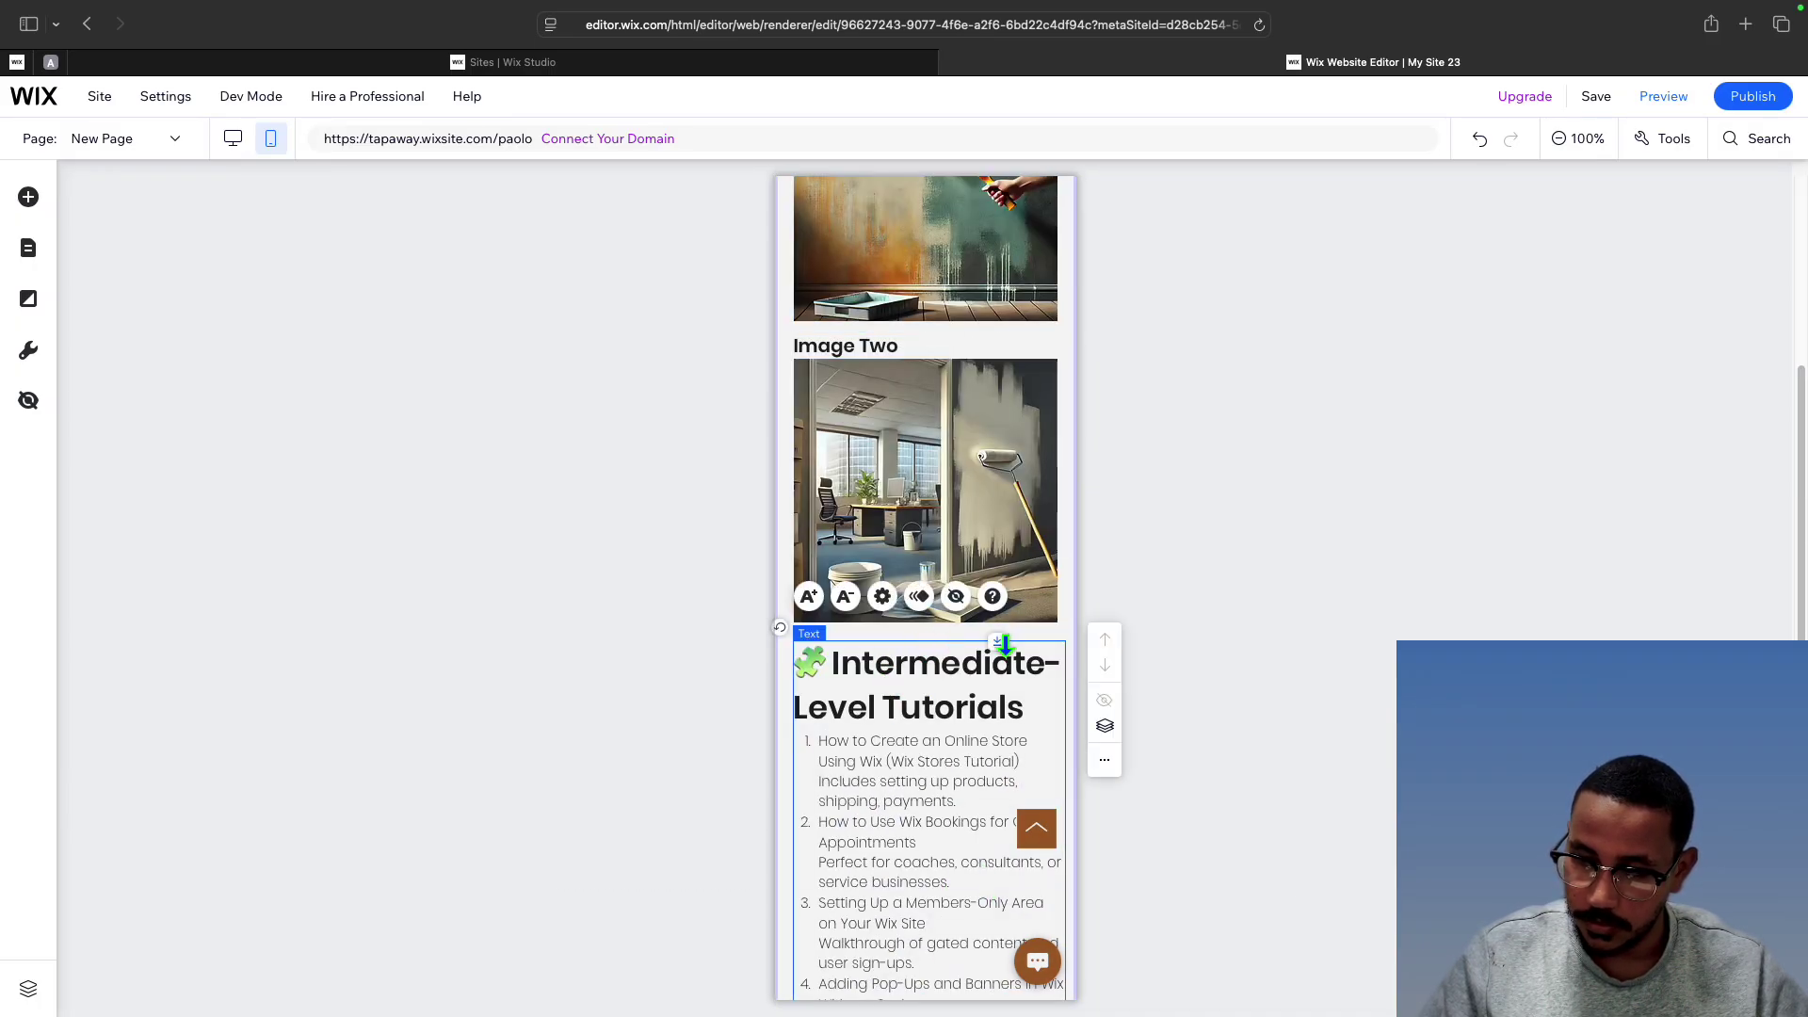
drag(1004, 644, 998, 663)
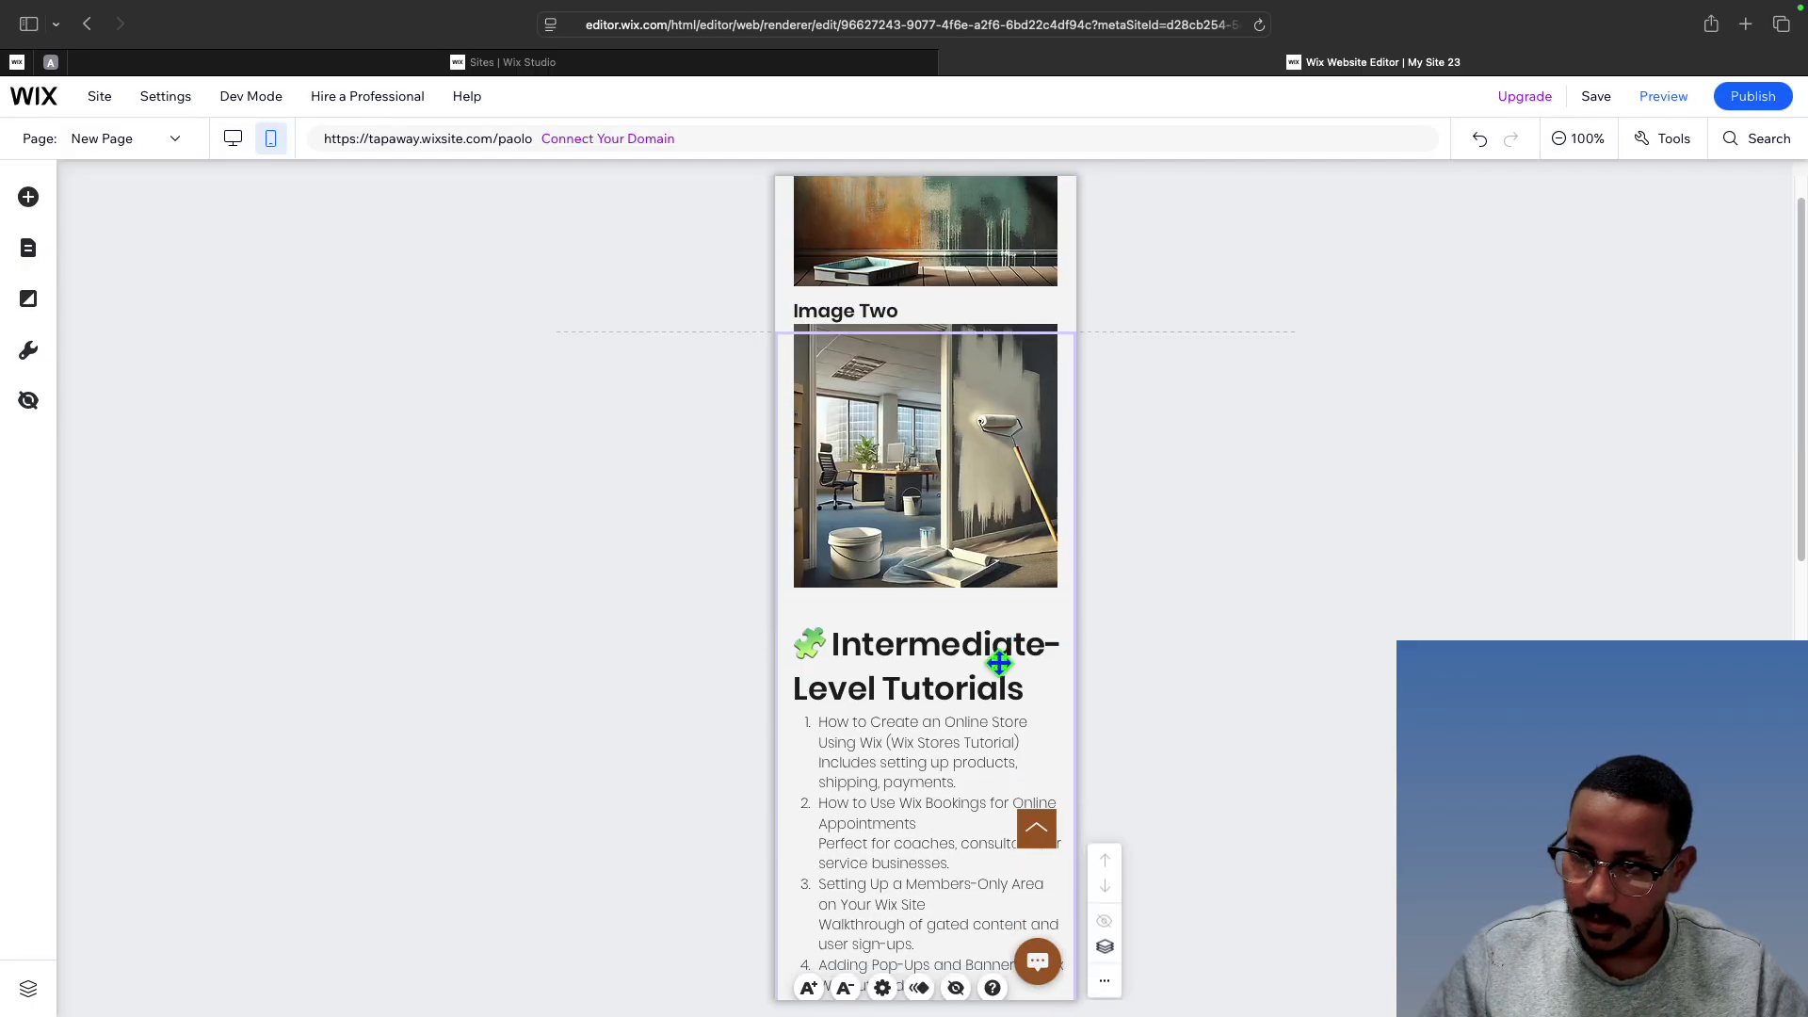
Shrink the mobile header to H 118 and reposition the hamburger icon within it
scroll(1001, 496, up, 4)
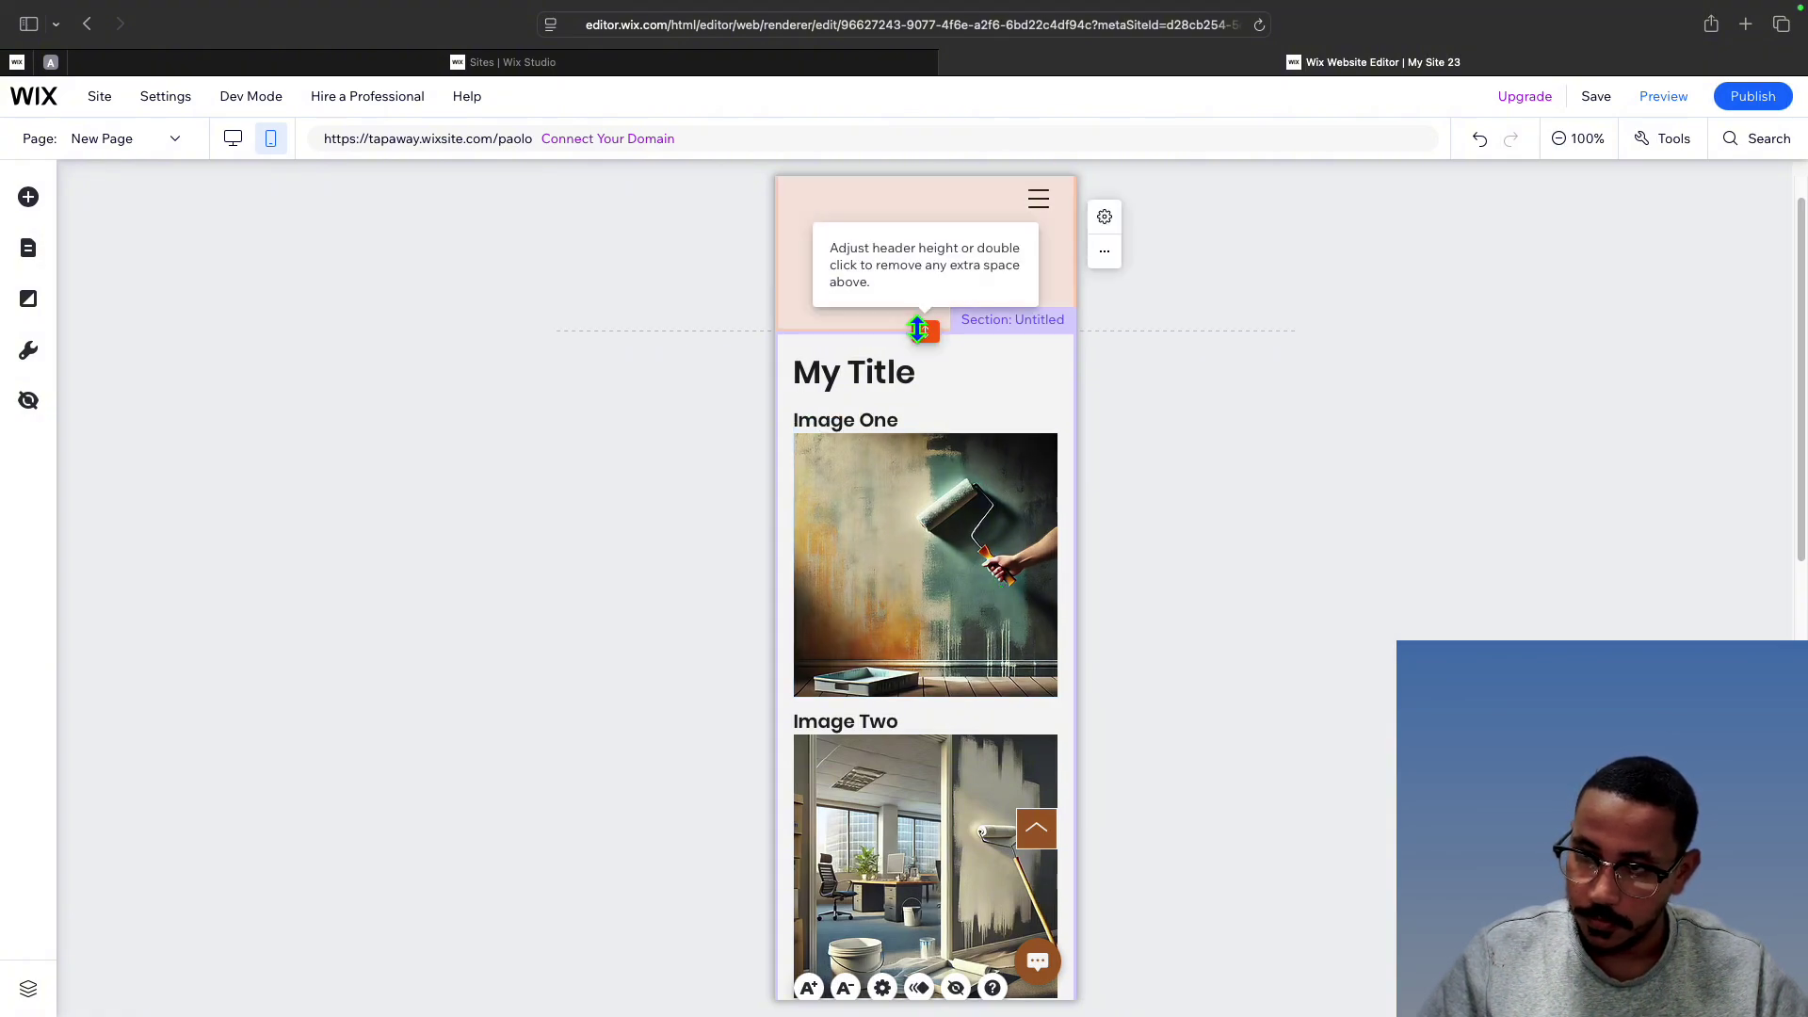
drag(926, 328, 923, 224)
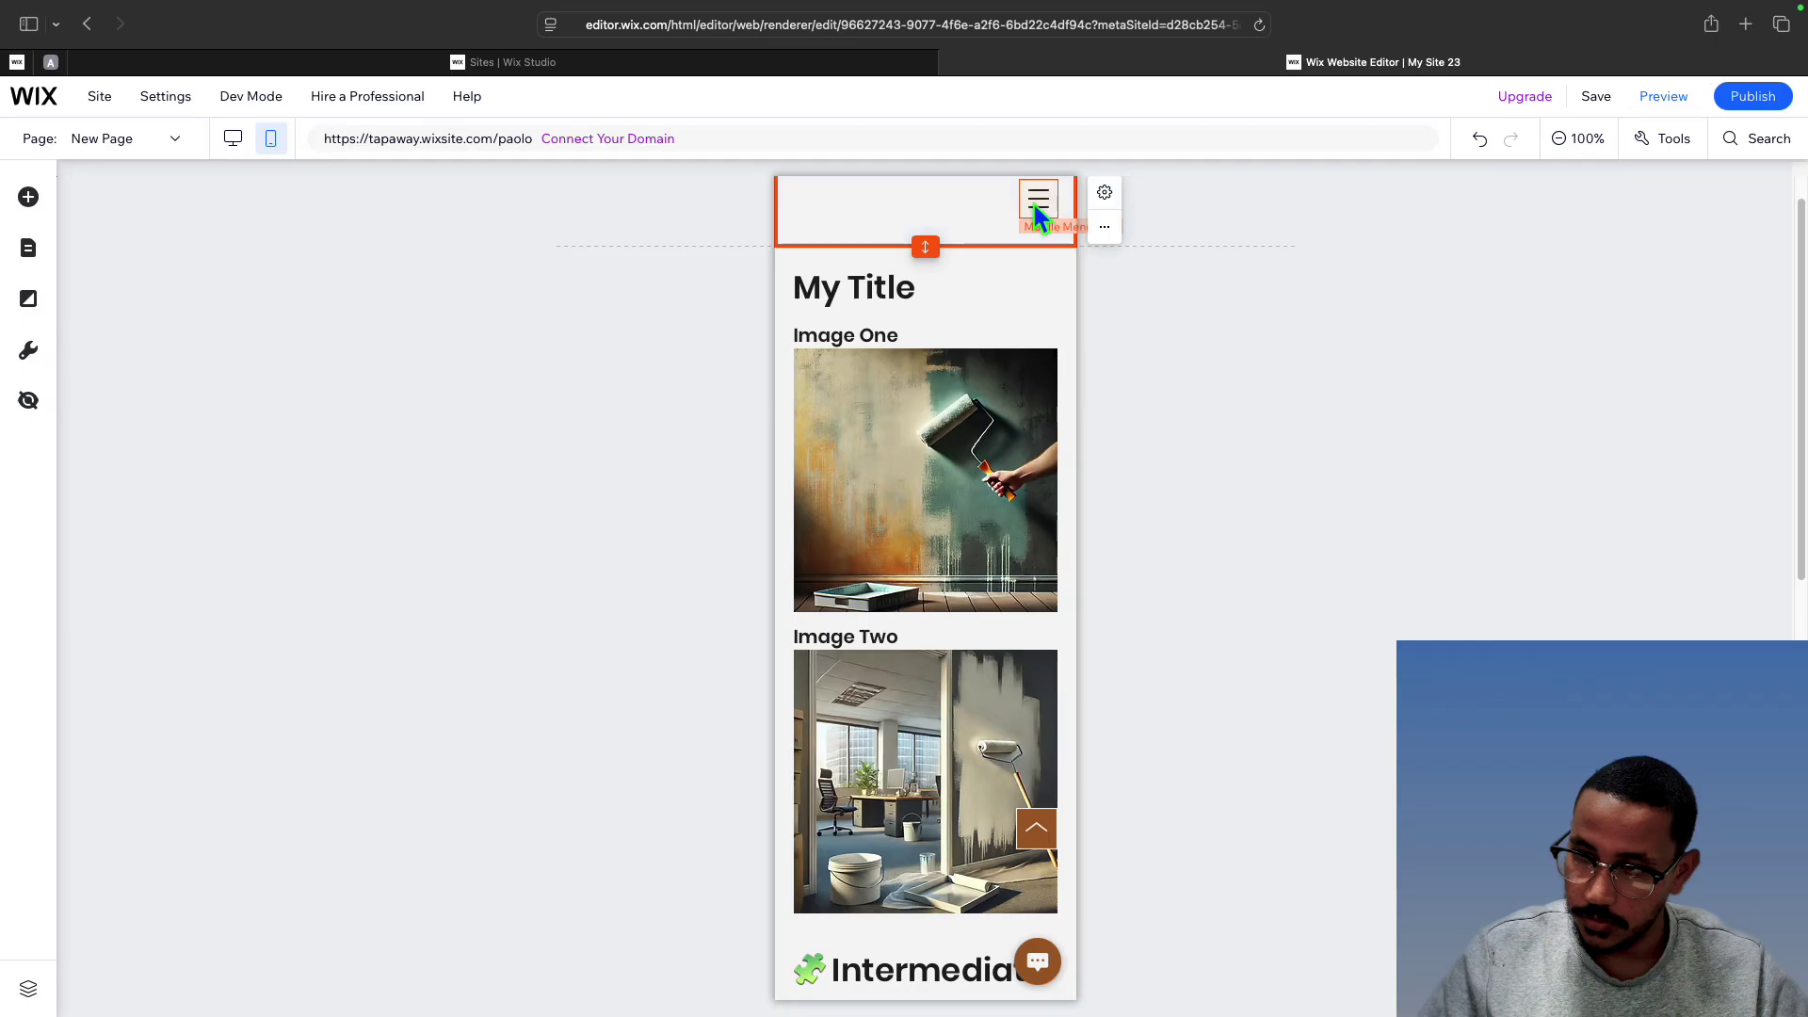
click(1037, 200)
drag(1037, 201, 1041, 231)
click(936, 270)
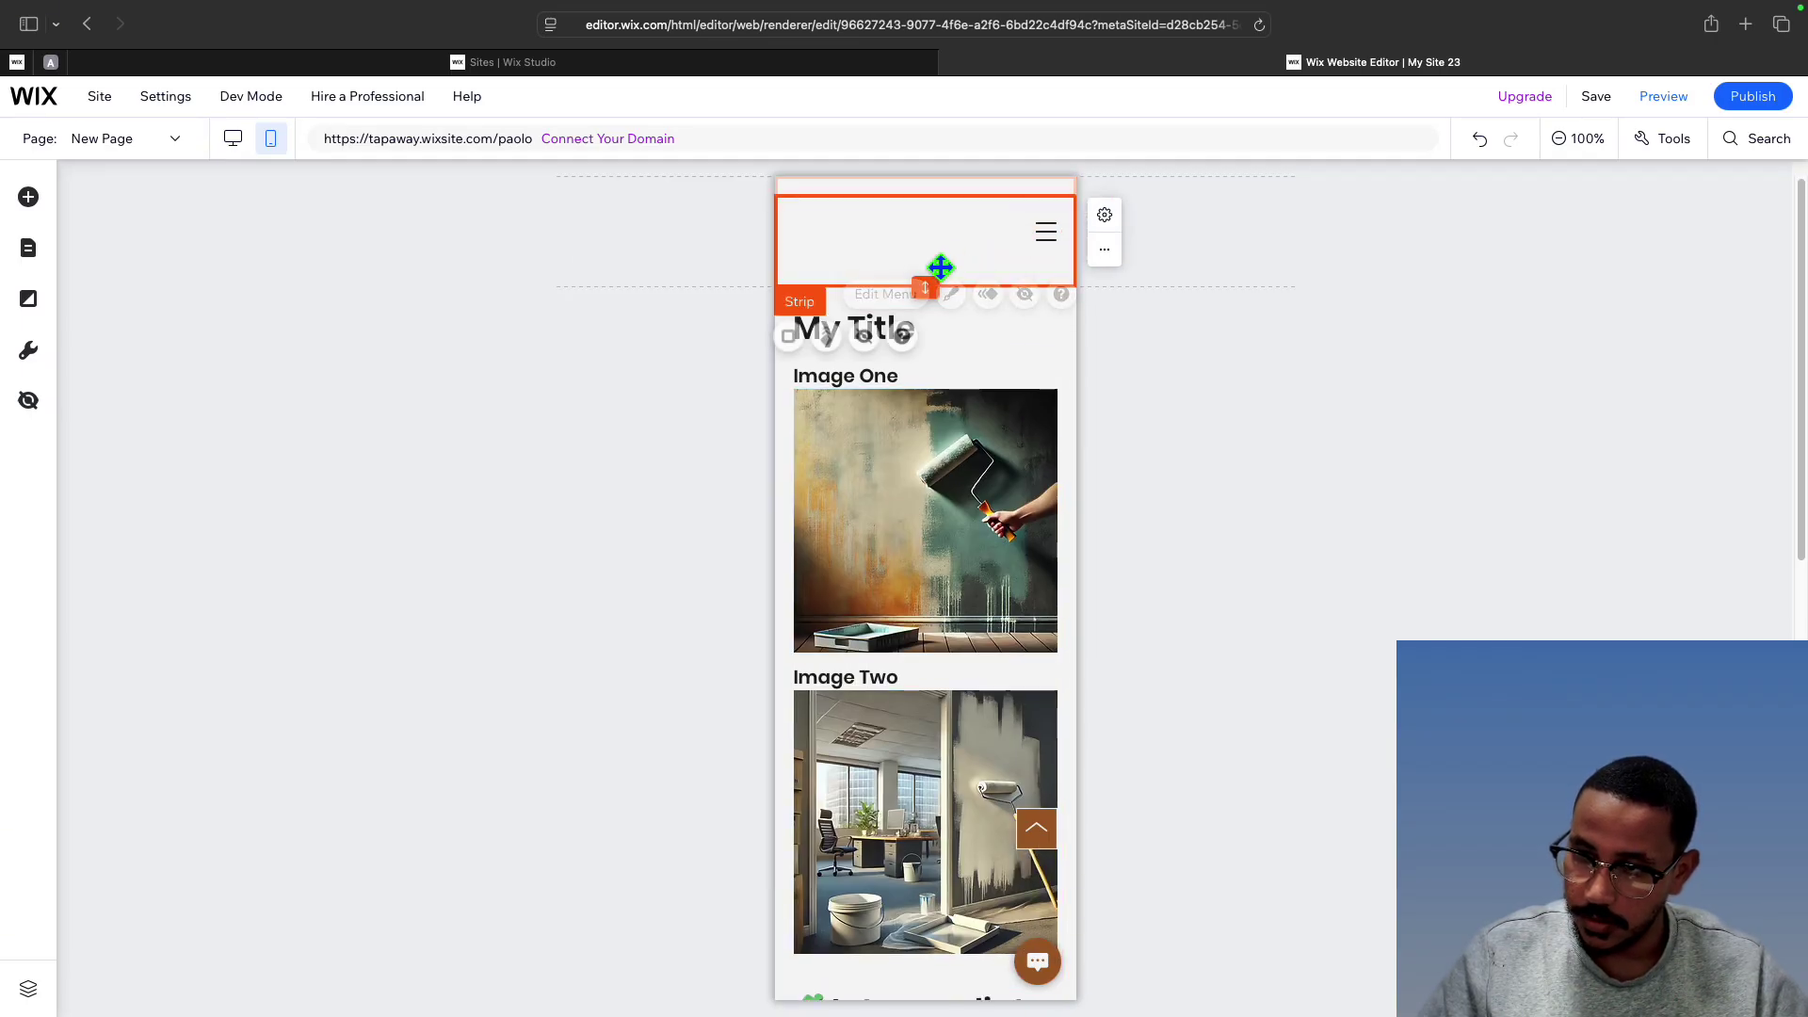
click(935, 239)
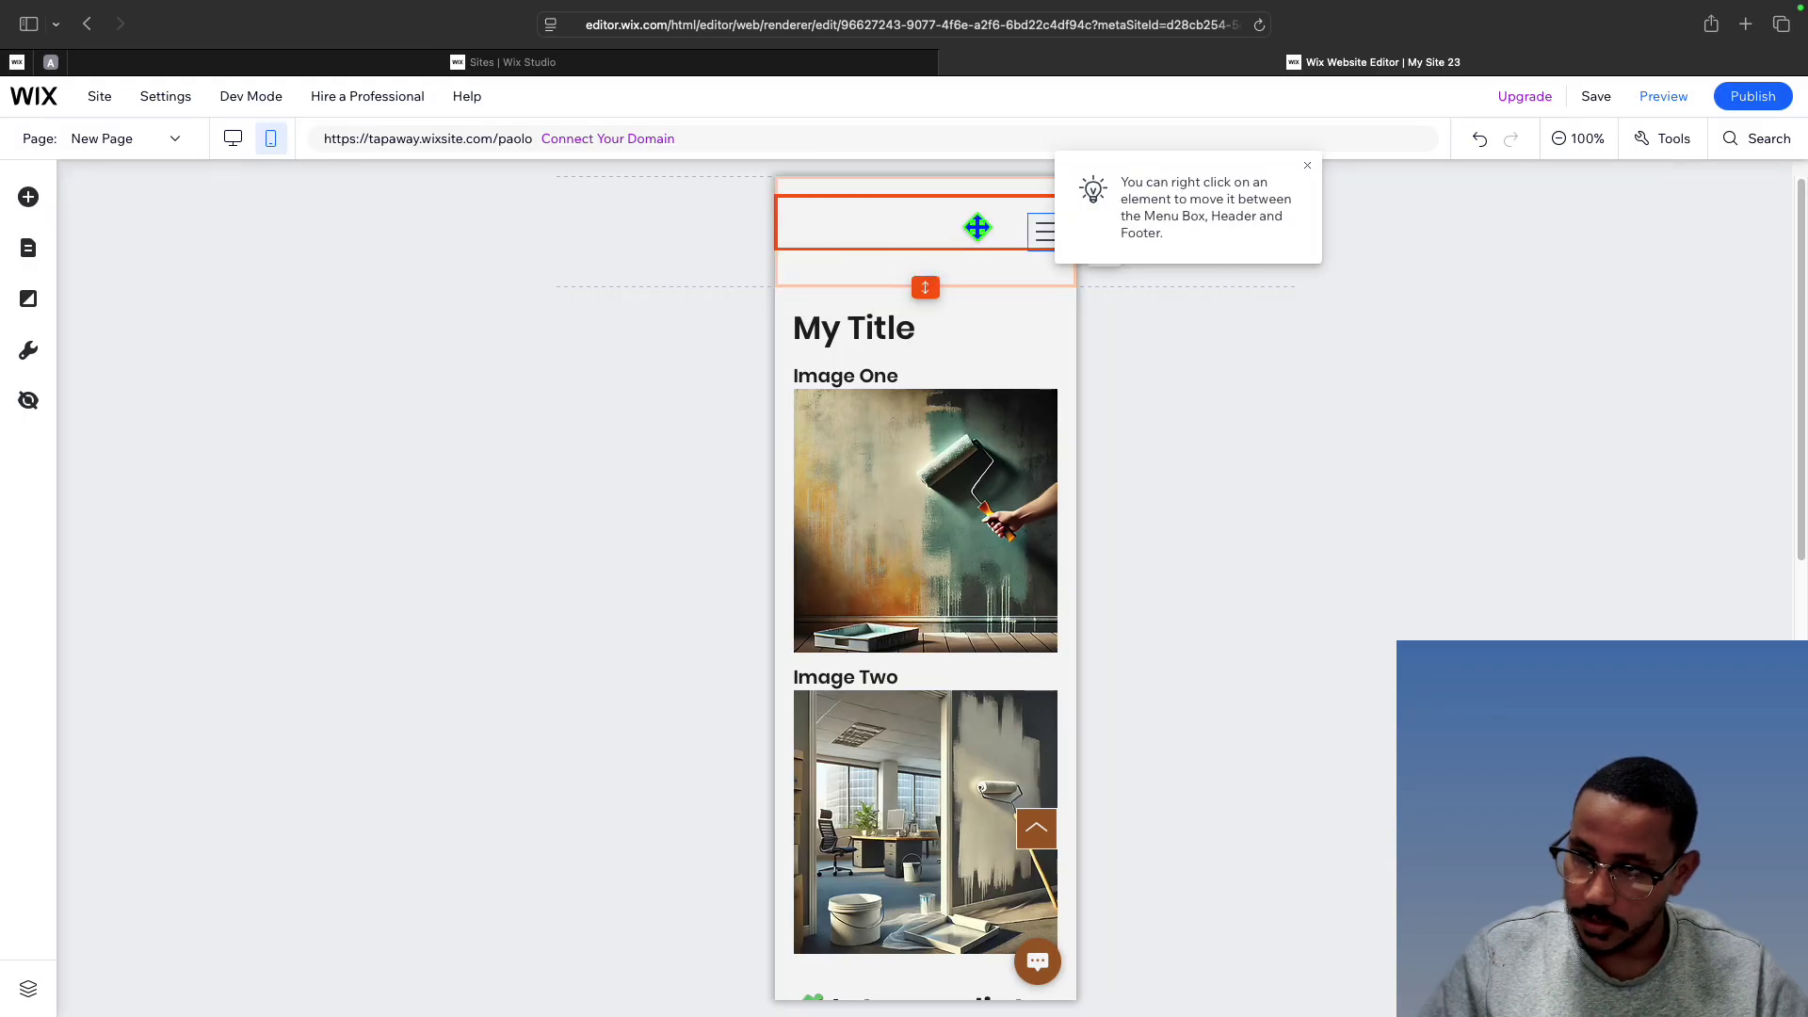
Move the hamburger icon into the header strip and restore it after it was hidden on mobile
click(1045, 230)
drag(1045, 230, 1038, 268)
click(955, 229)
click(864, 300)
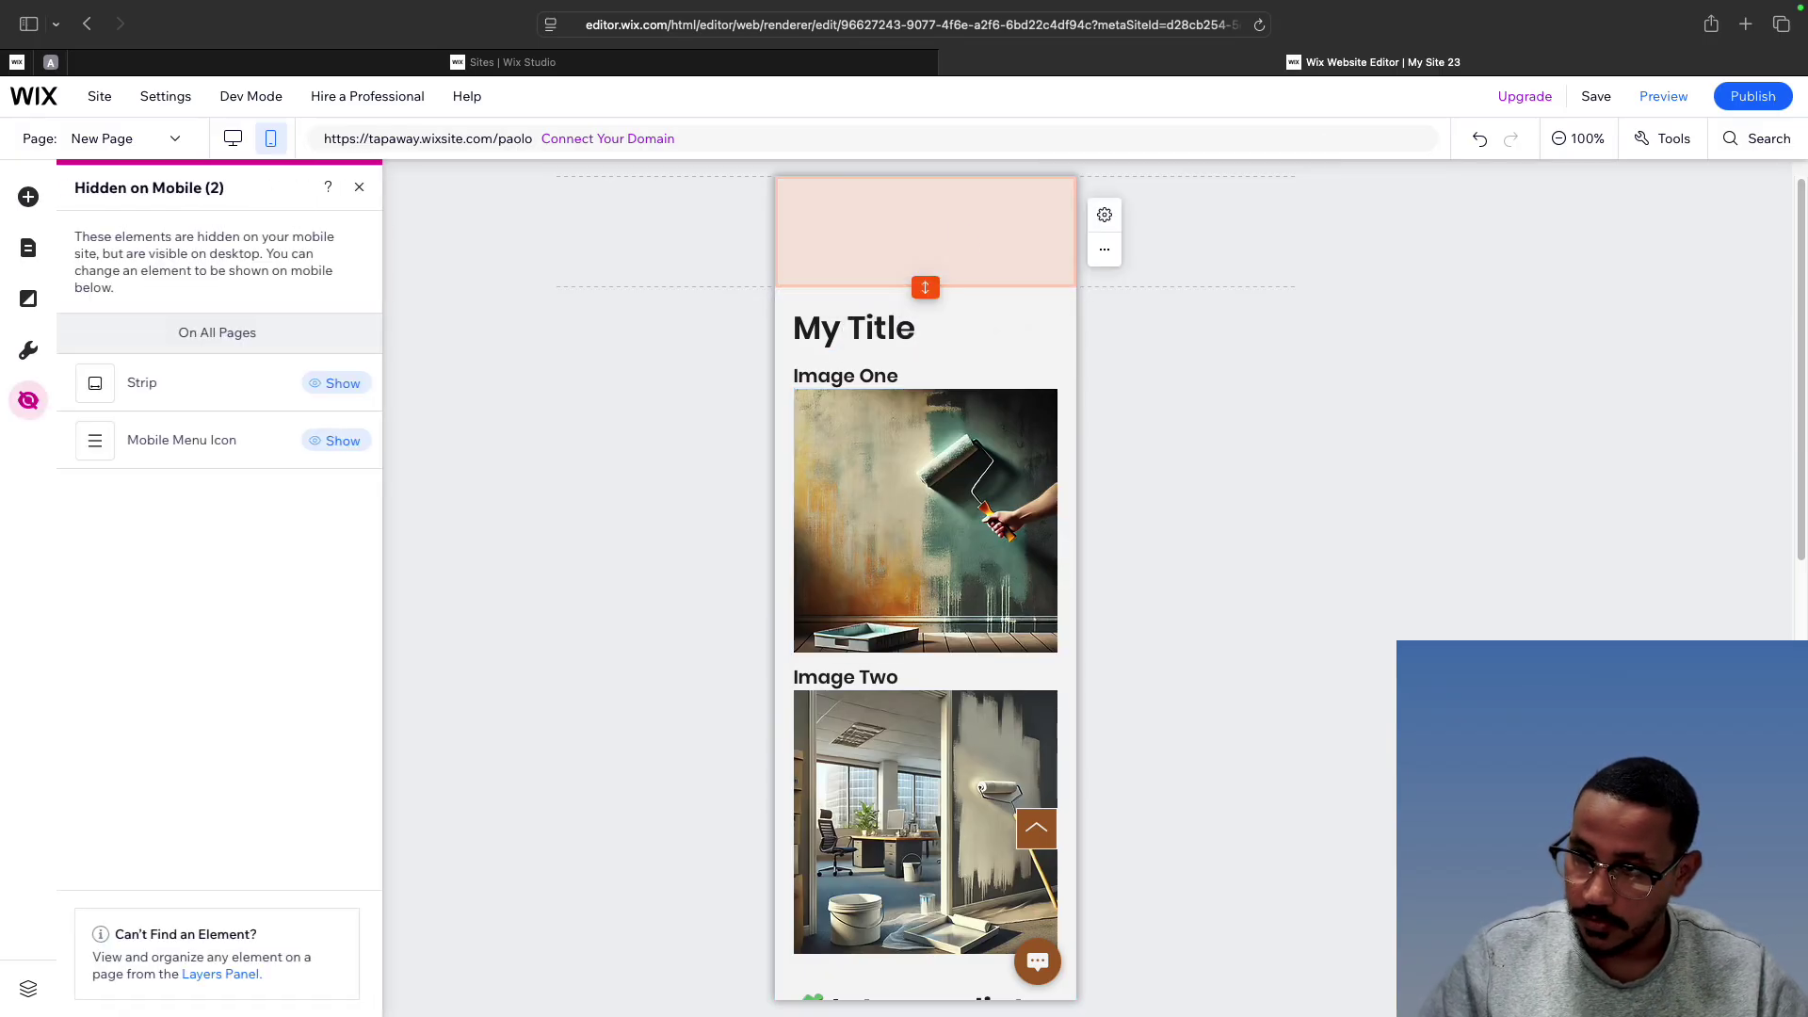
click(330, 446)
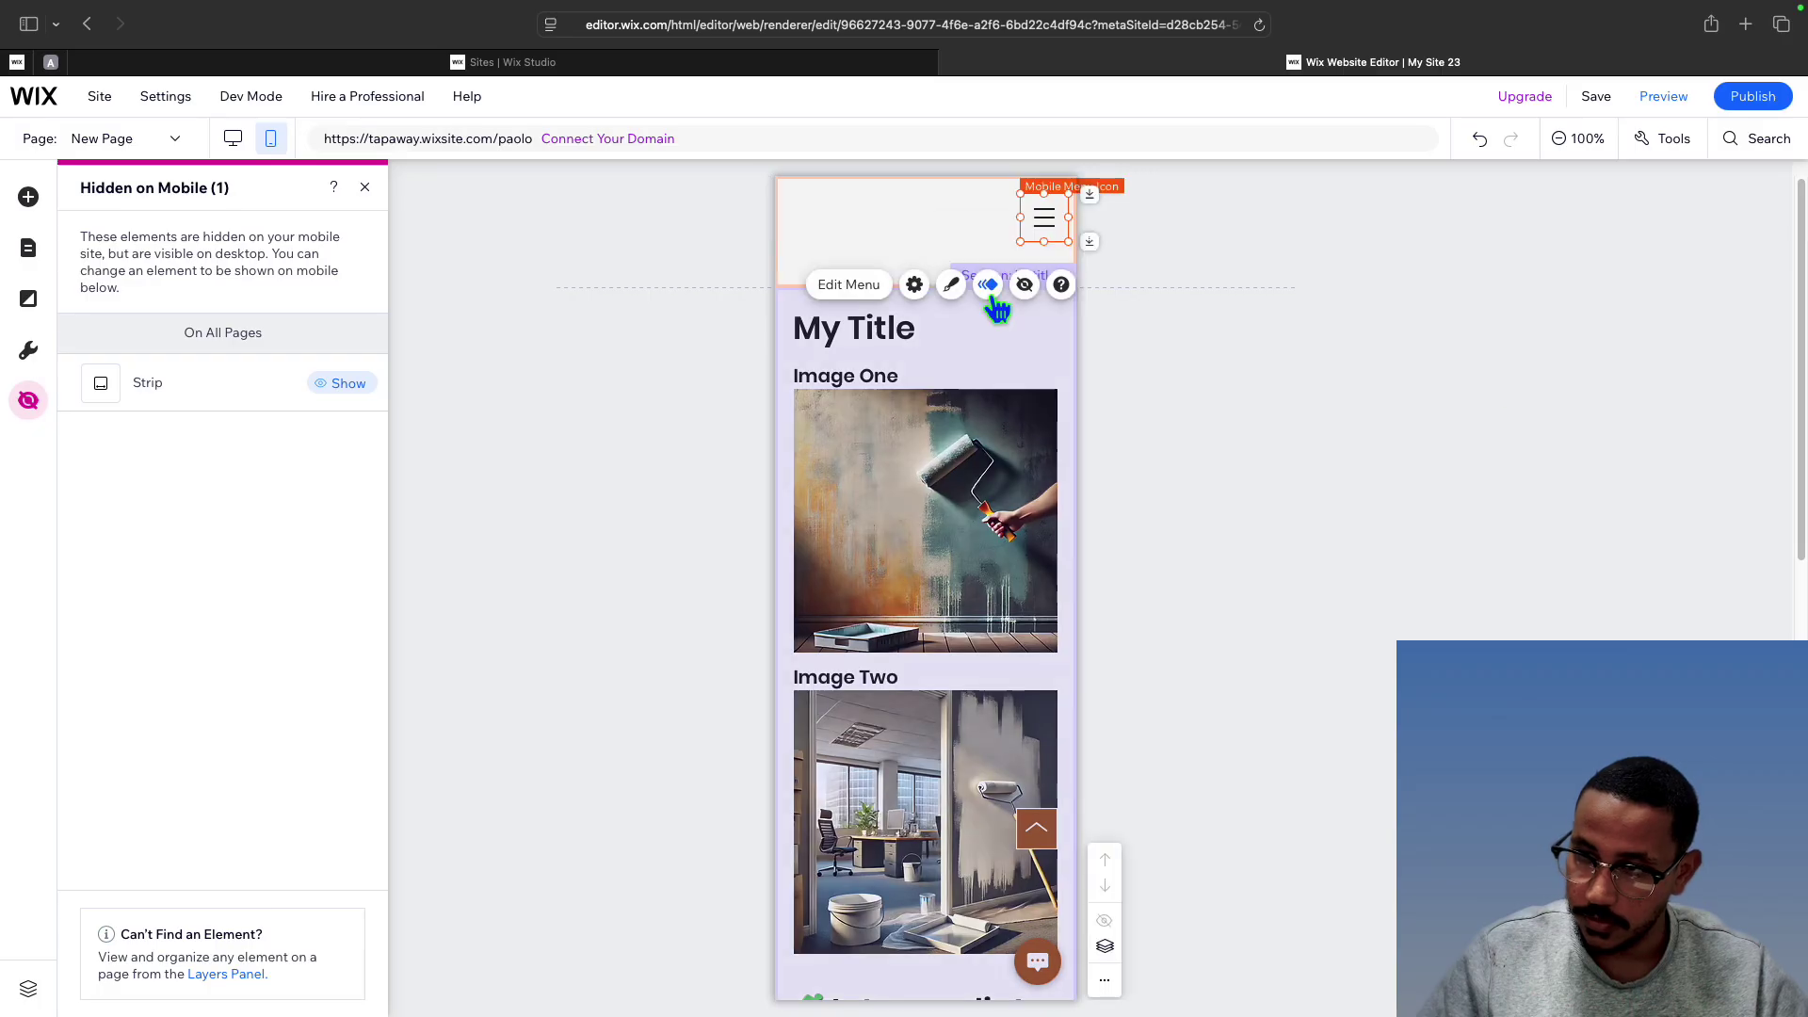
click(949, 234)
Shorten the header to 60 px and nudge the hamburger icon to its right side
drag(937, 270, 929, 234)
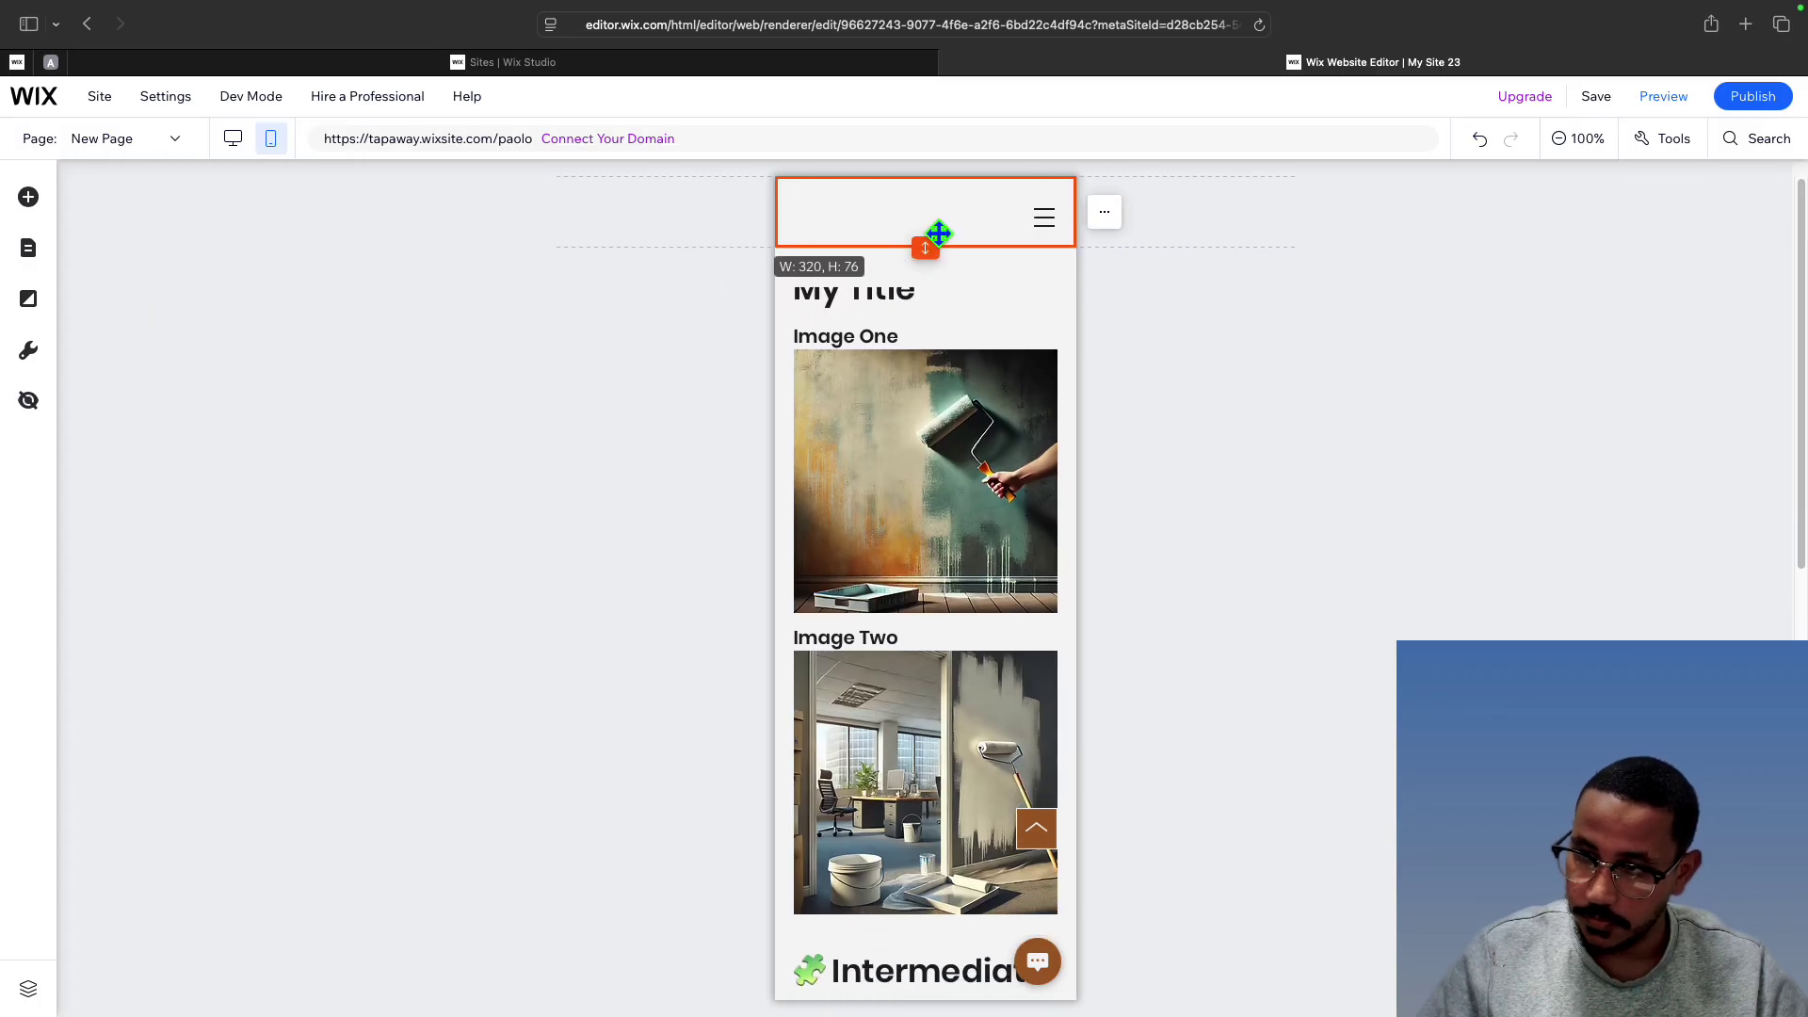
click(1045, 218)
drag(1045, 218, 1044, 206)
click(924, 233)
drag(924, 235, 926, 227)
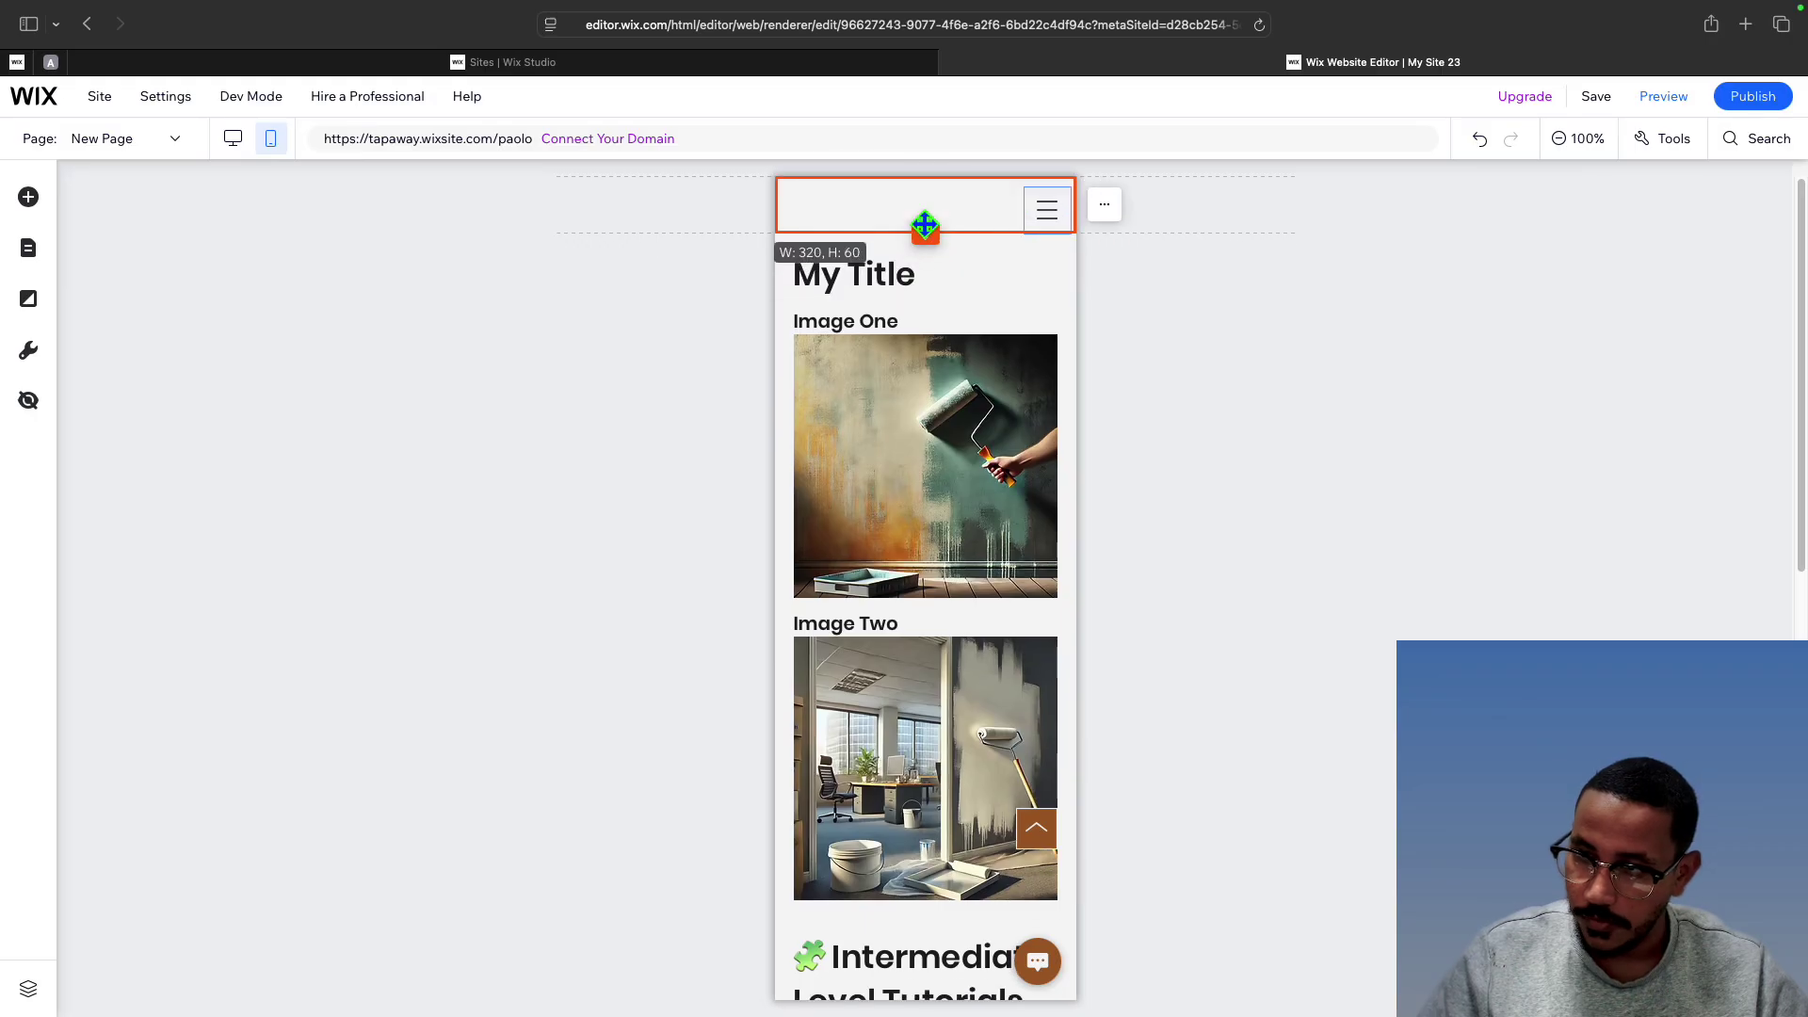
drag(1048, 207, 1053, 200)
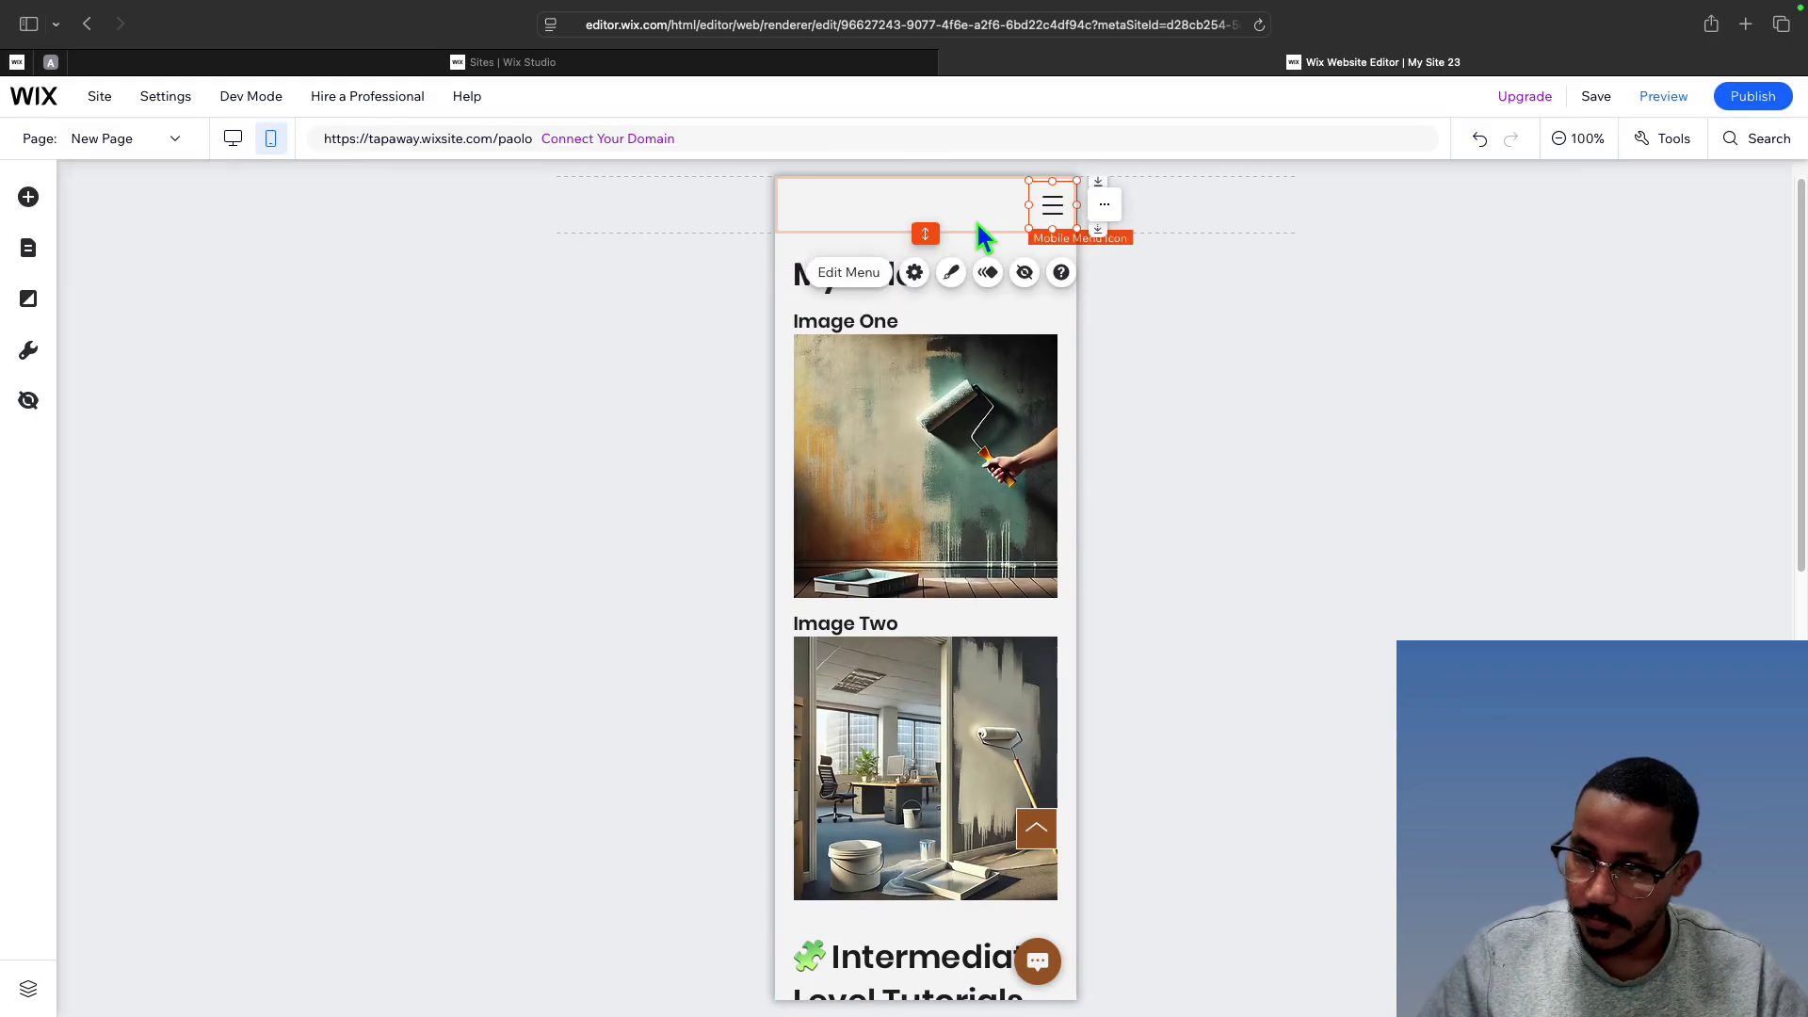
drag(924, 233, 929, 222)
click(1750, 376)
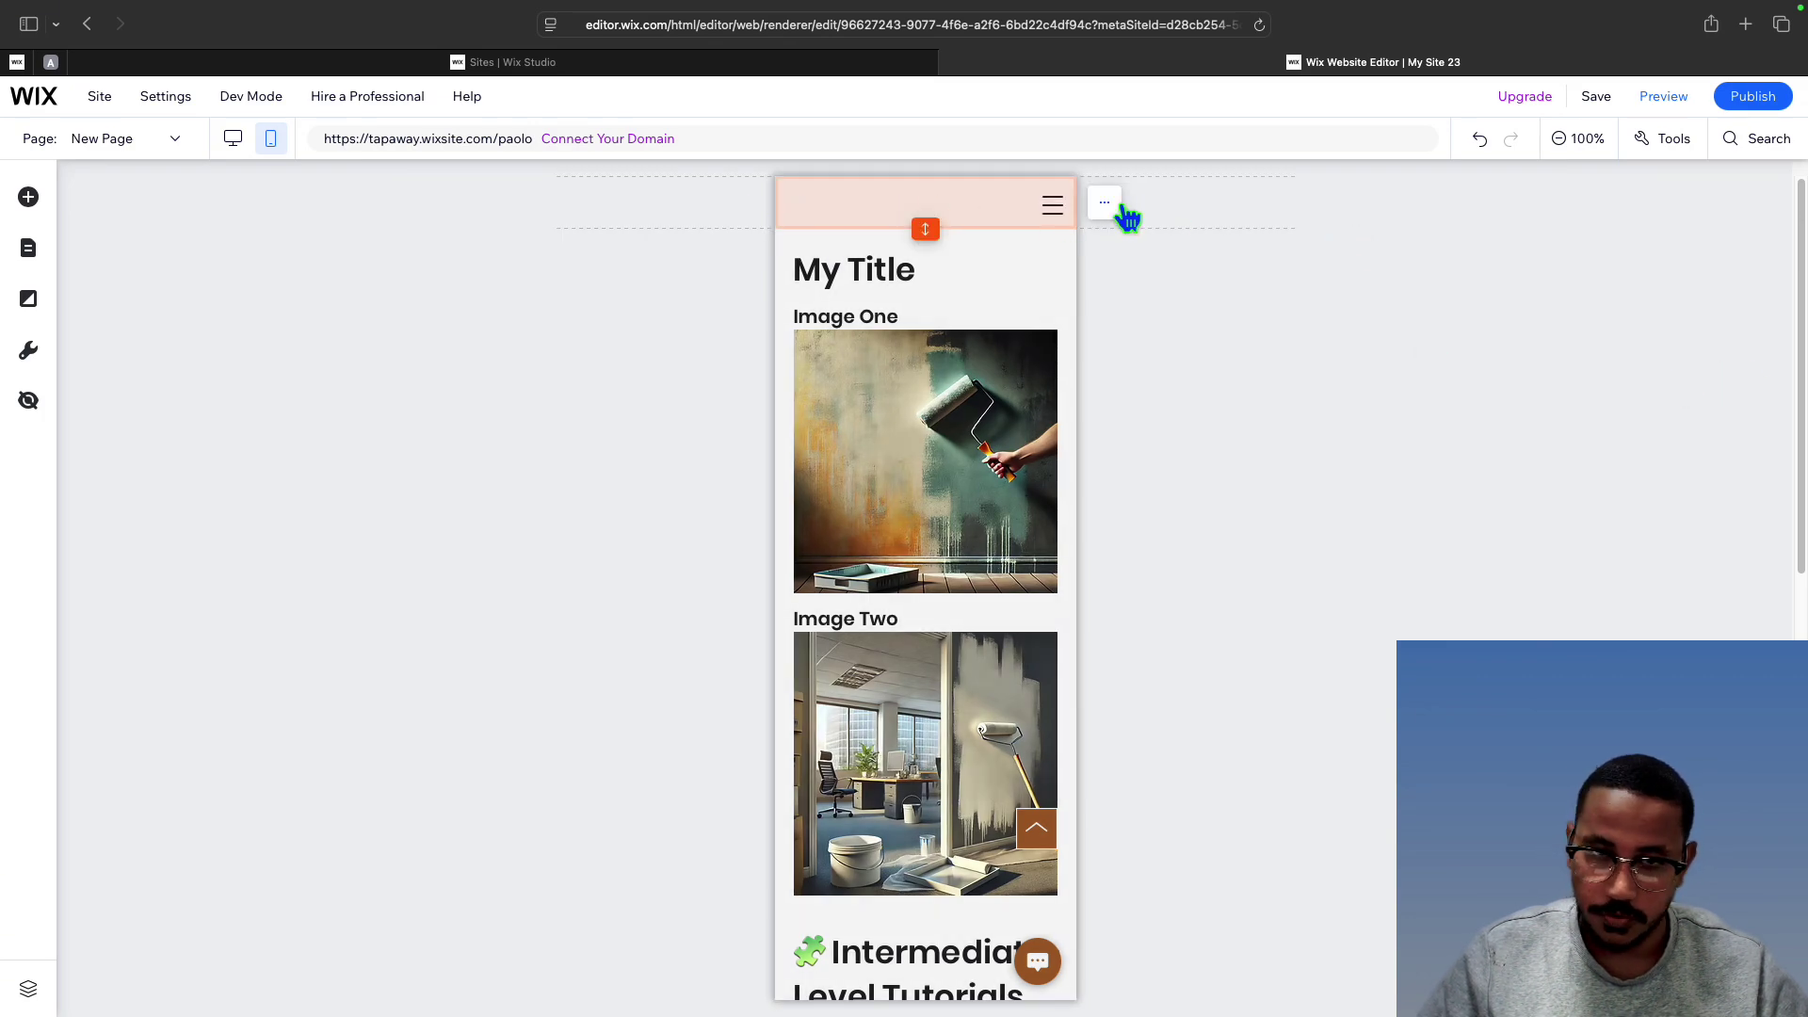
Through Edit Menu, set the Mobile Menu layout to Left alignment for its six links
click(1057, 205)
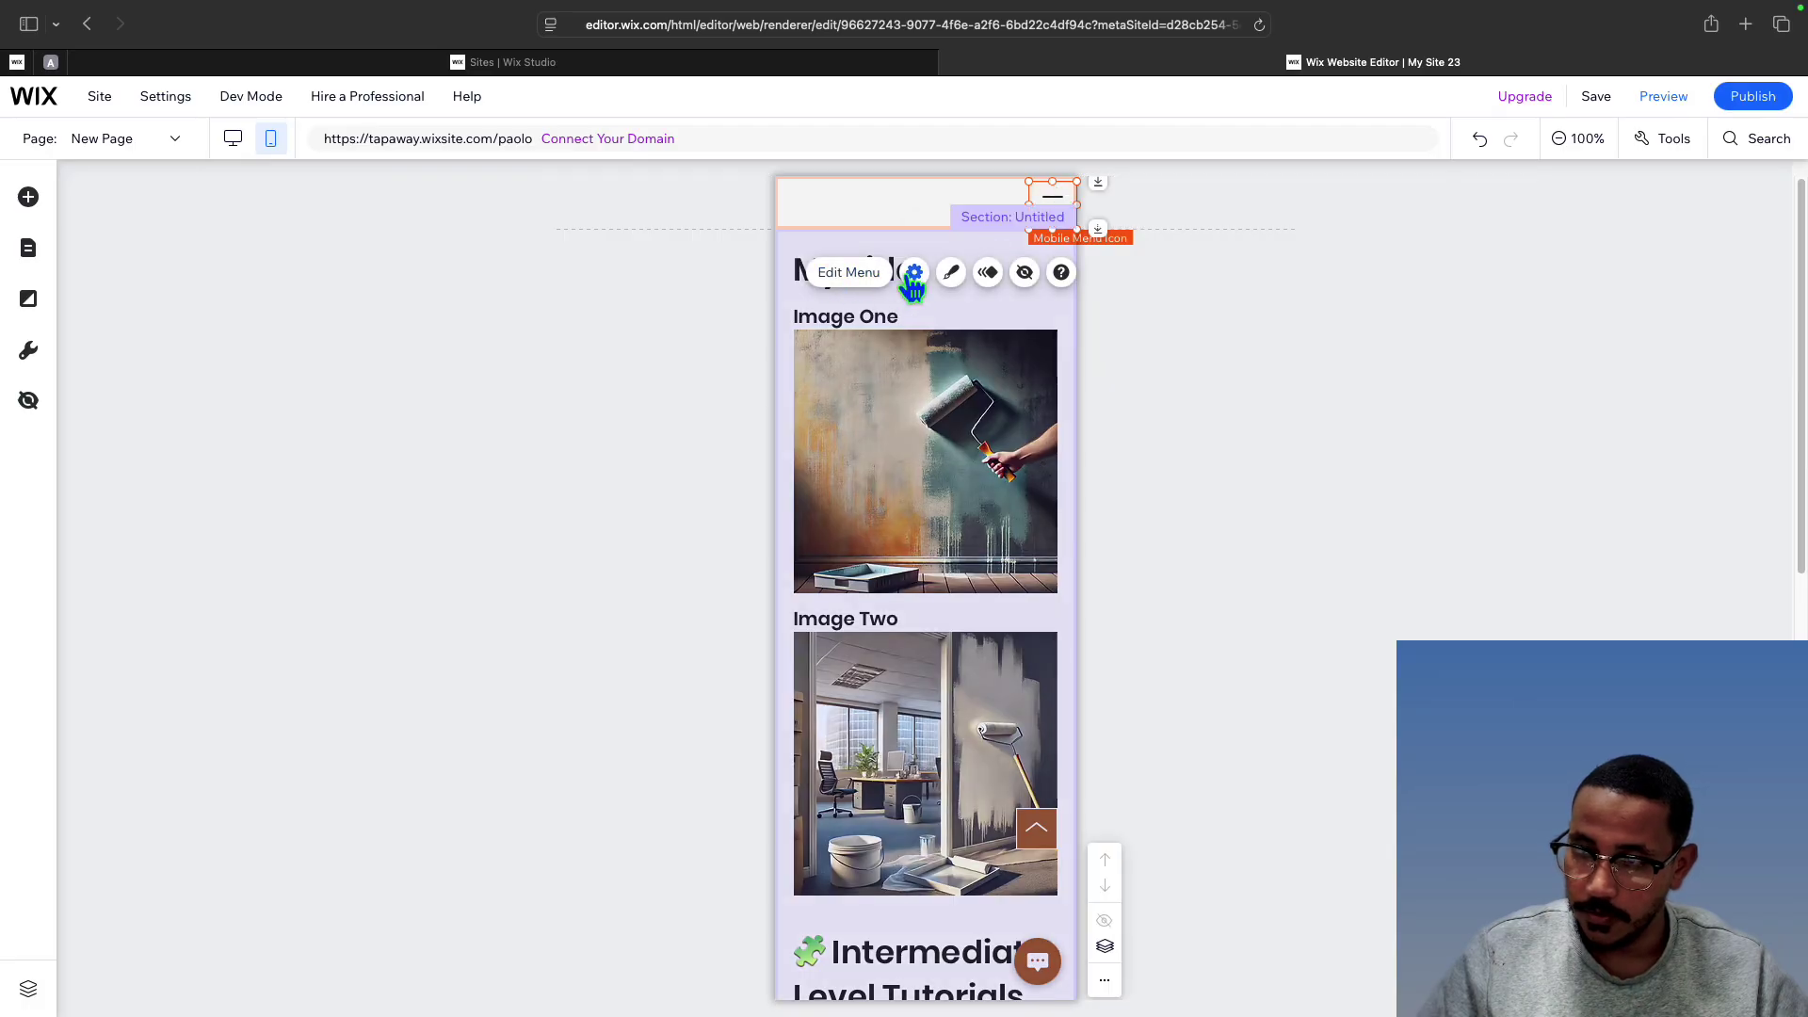
click(849, 274)
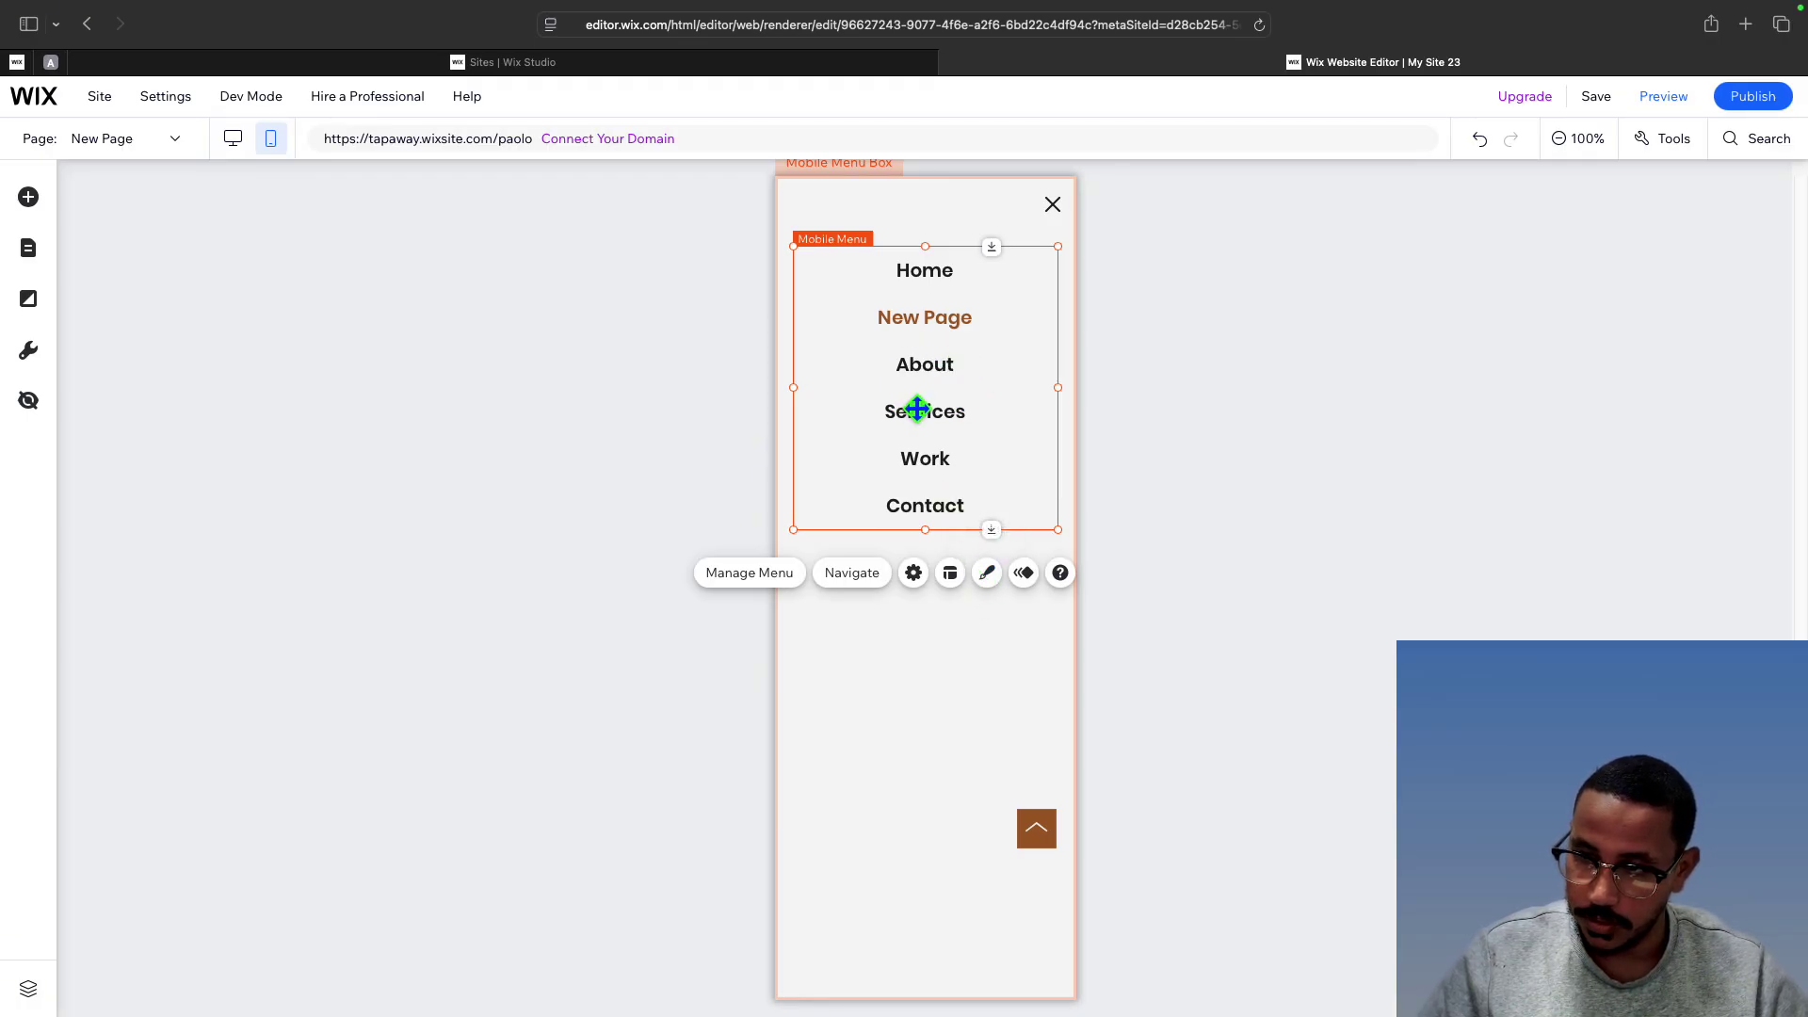
drag(916, 408, 932, 408)
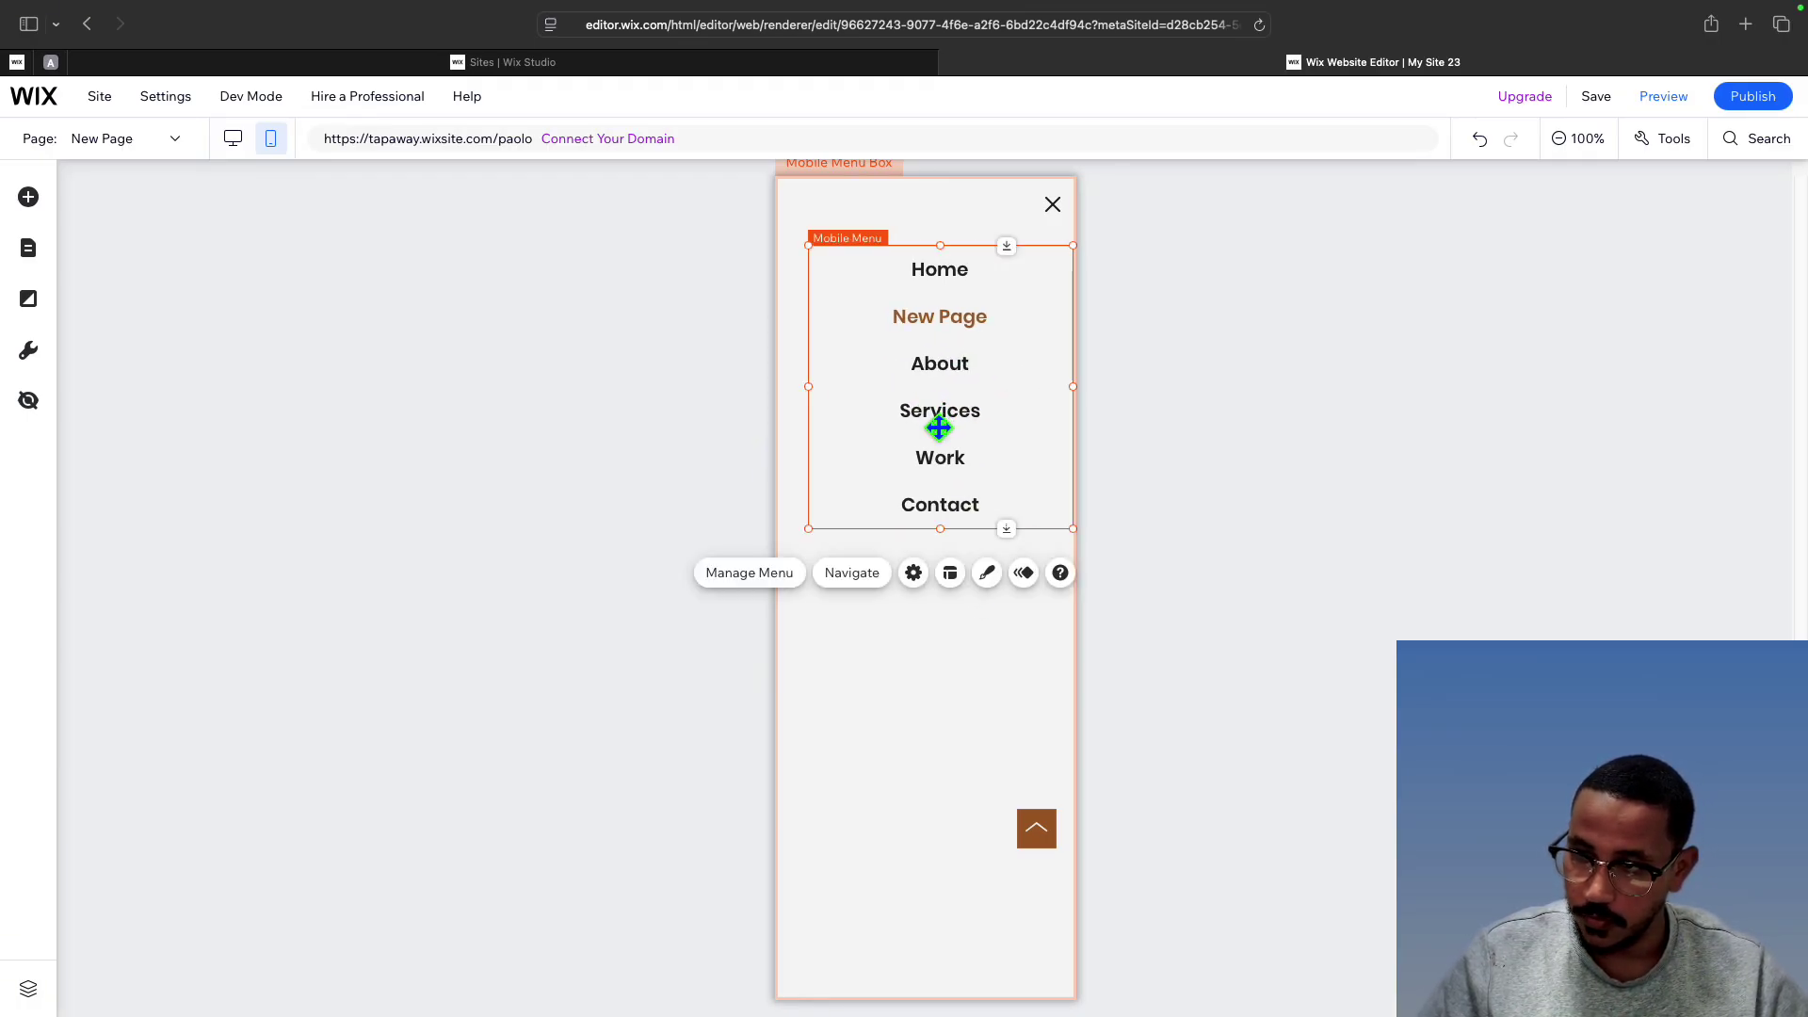
click(953, 575)
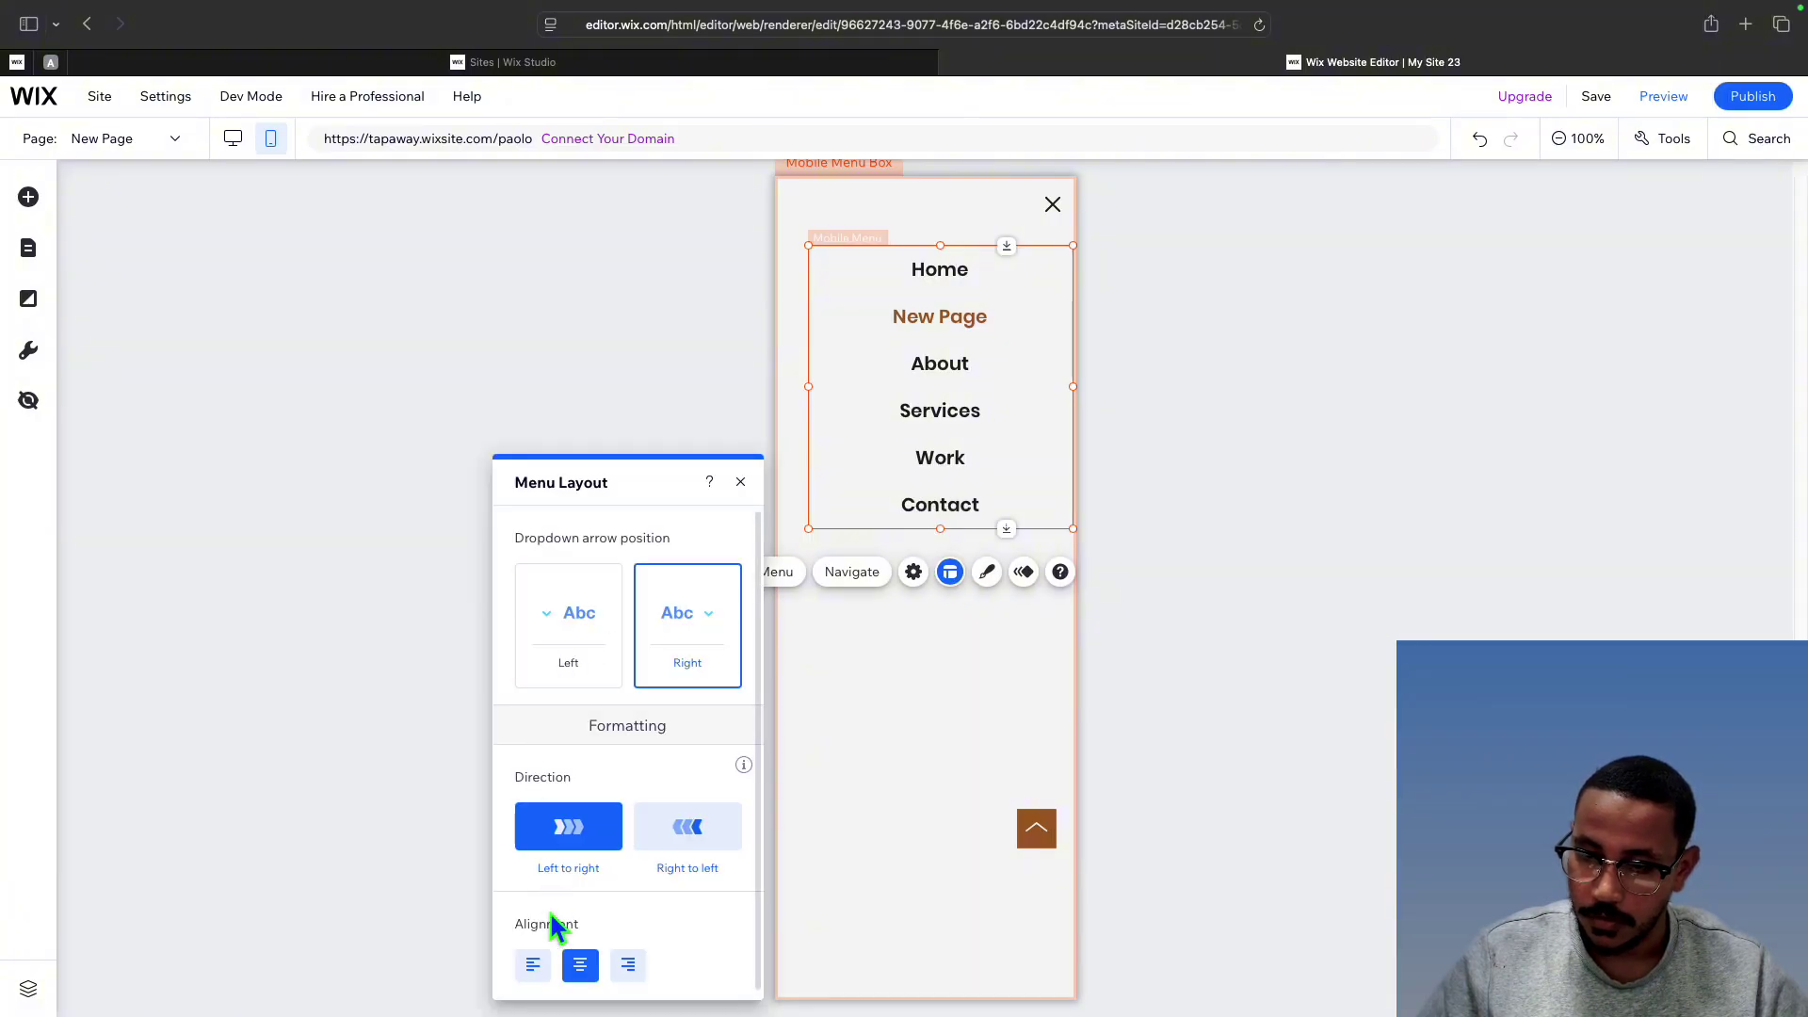
click(533, 964)
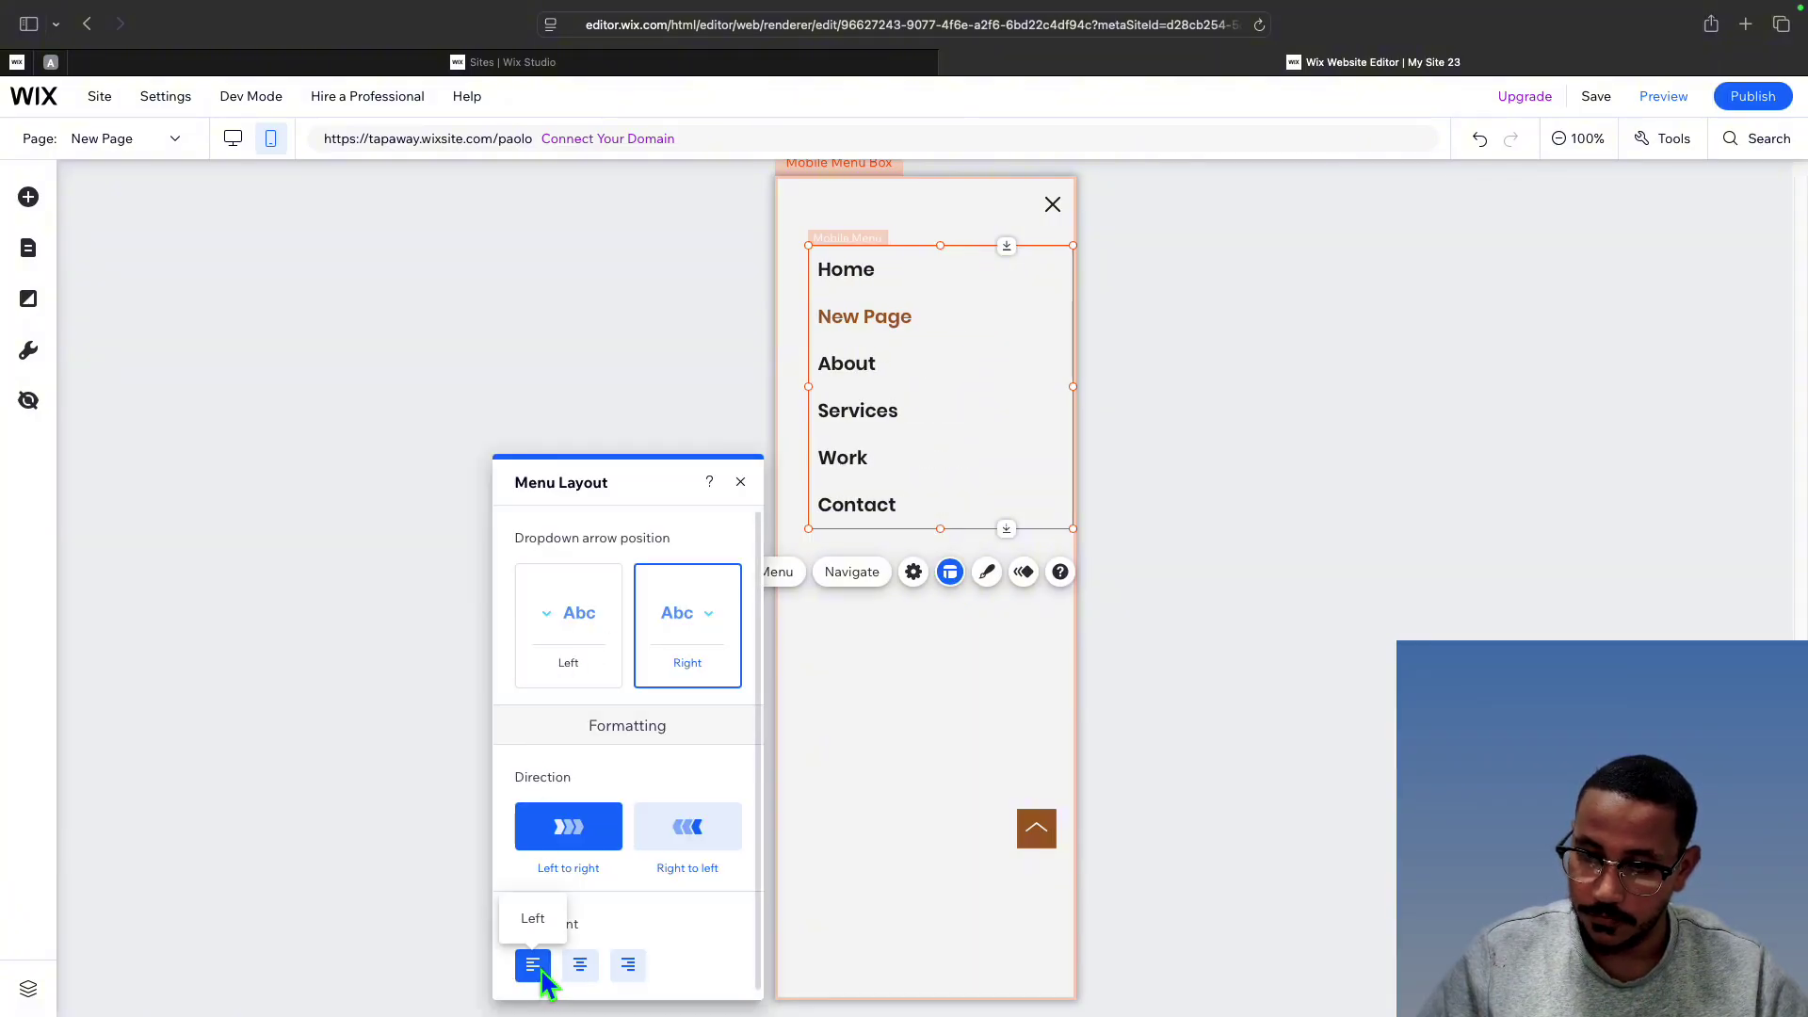
Set the Mobile Menu Box to slide in from the Right
click(861, 719)
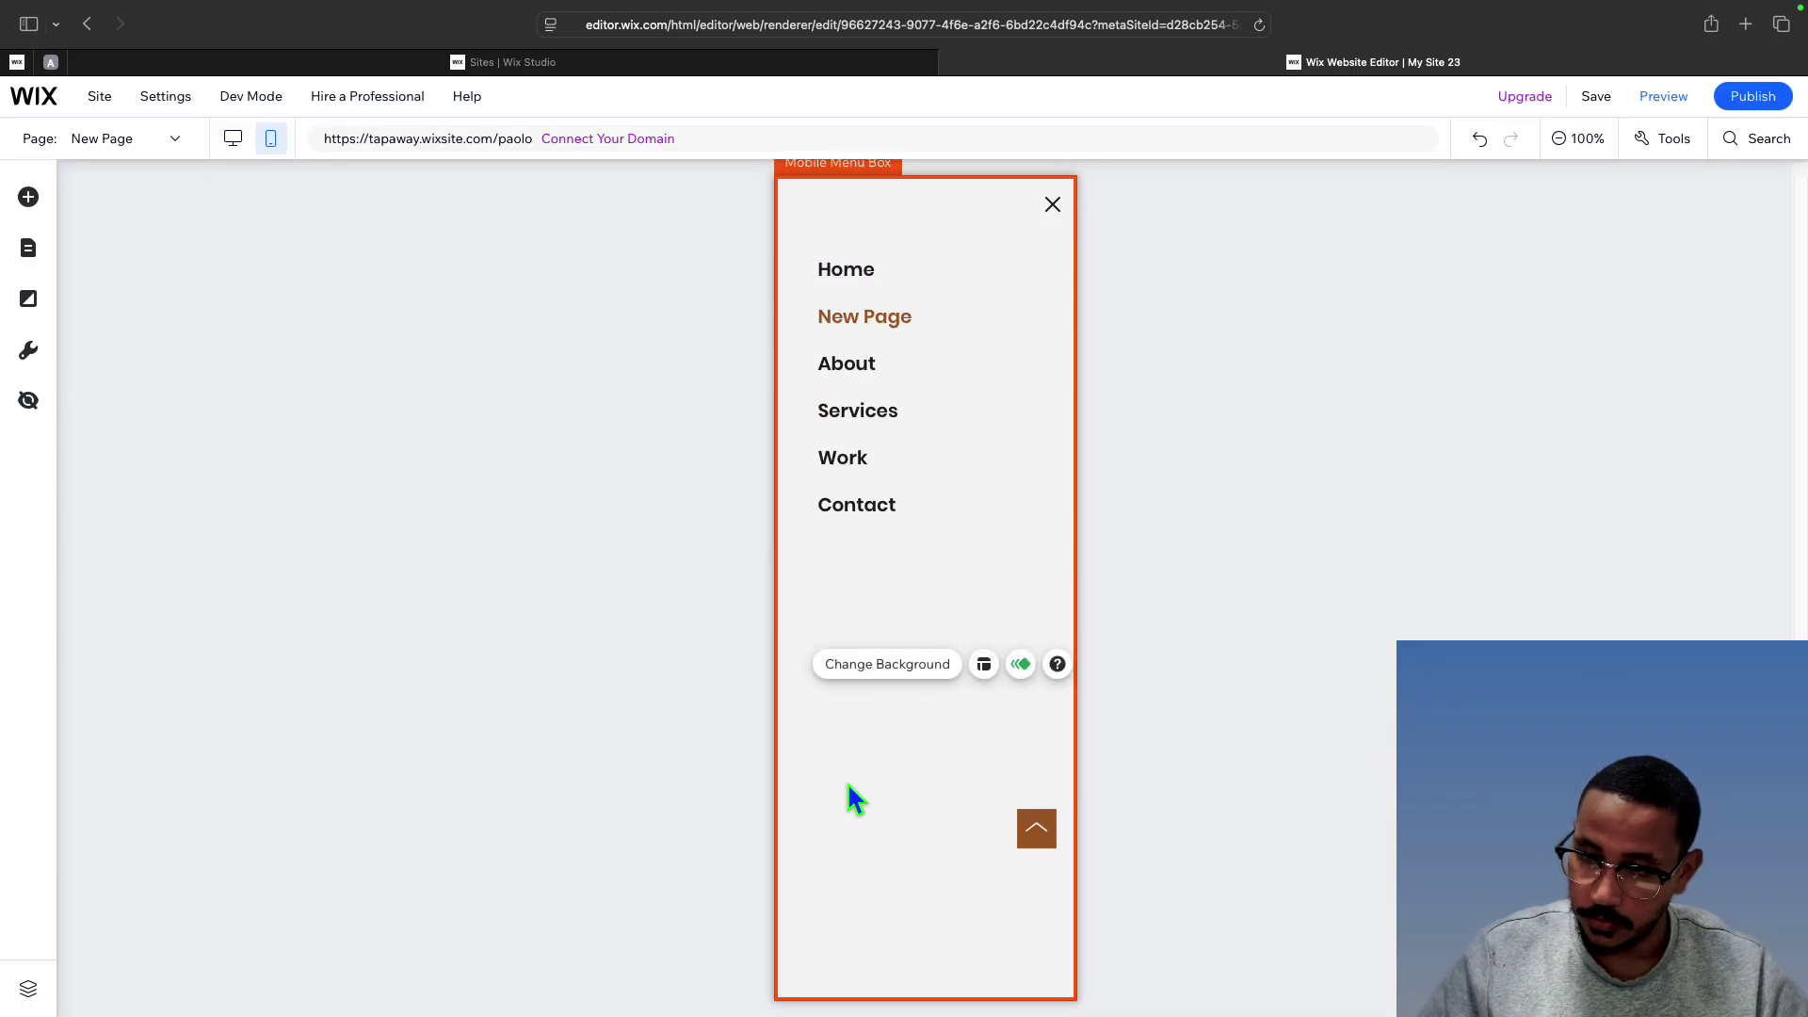
click(984, 665)
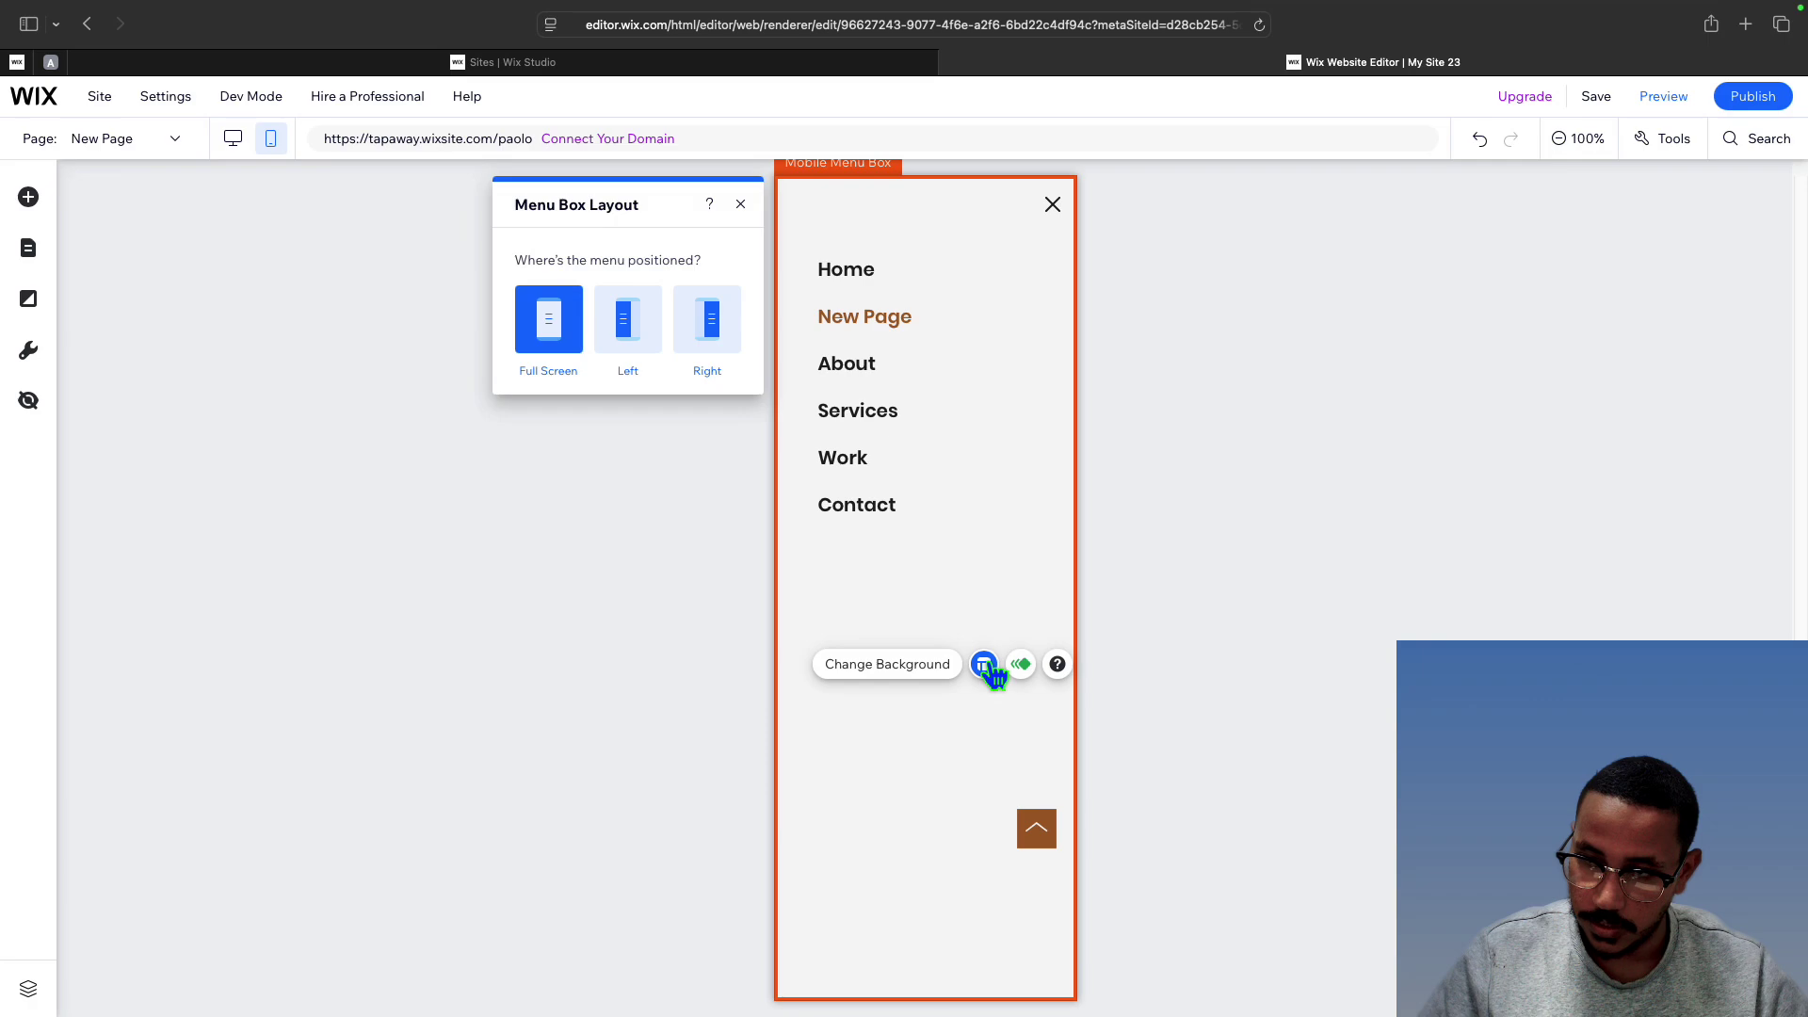
click(705, 322)
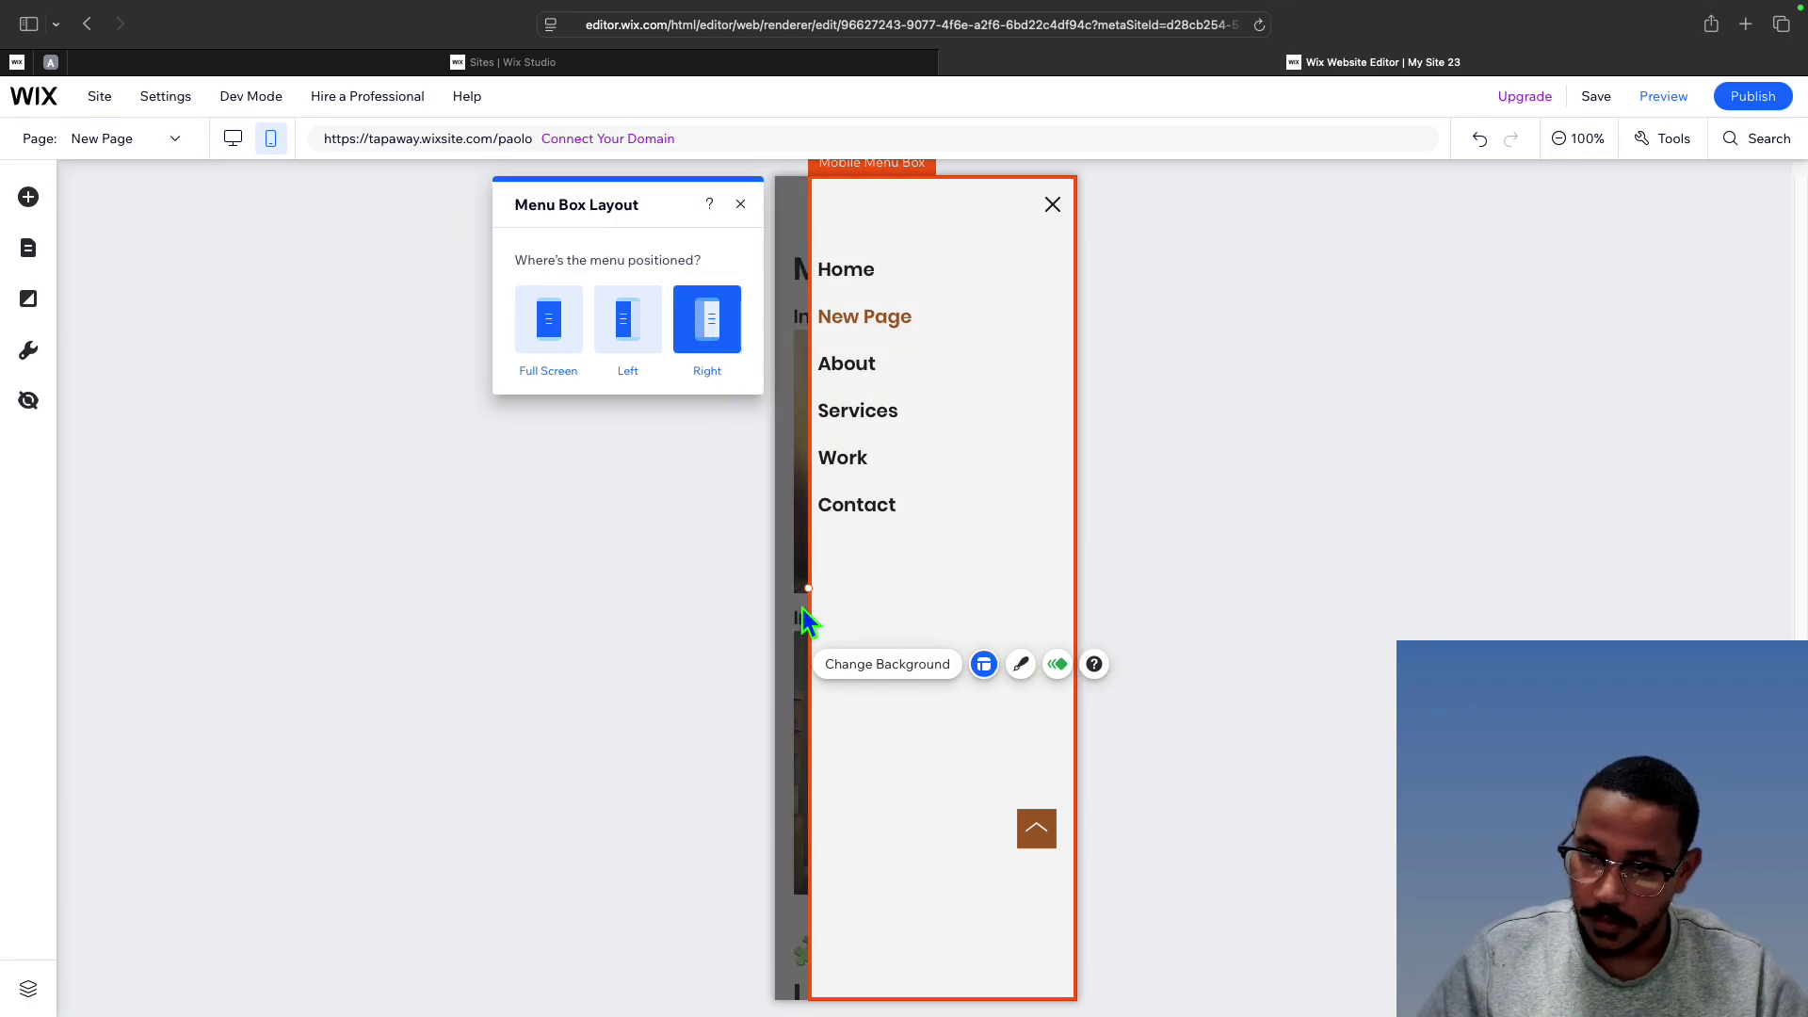
click(740, 204)
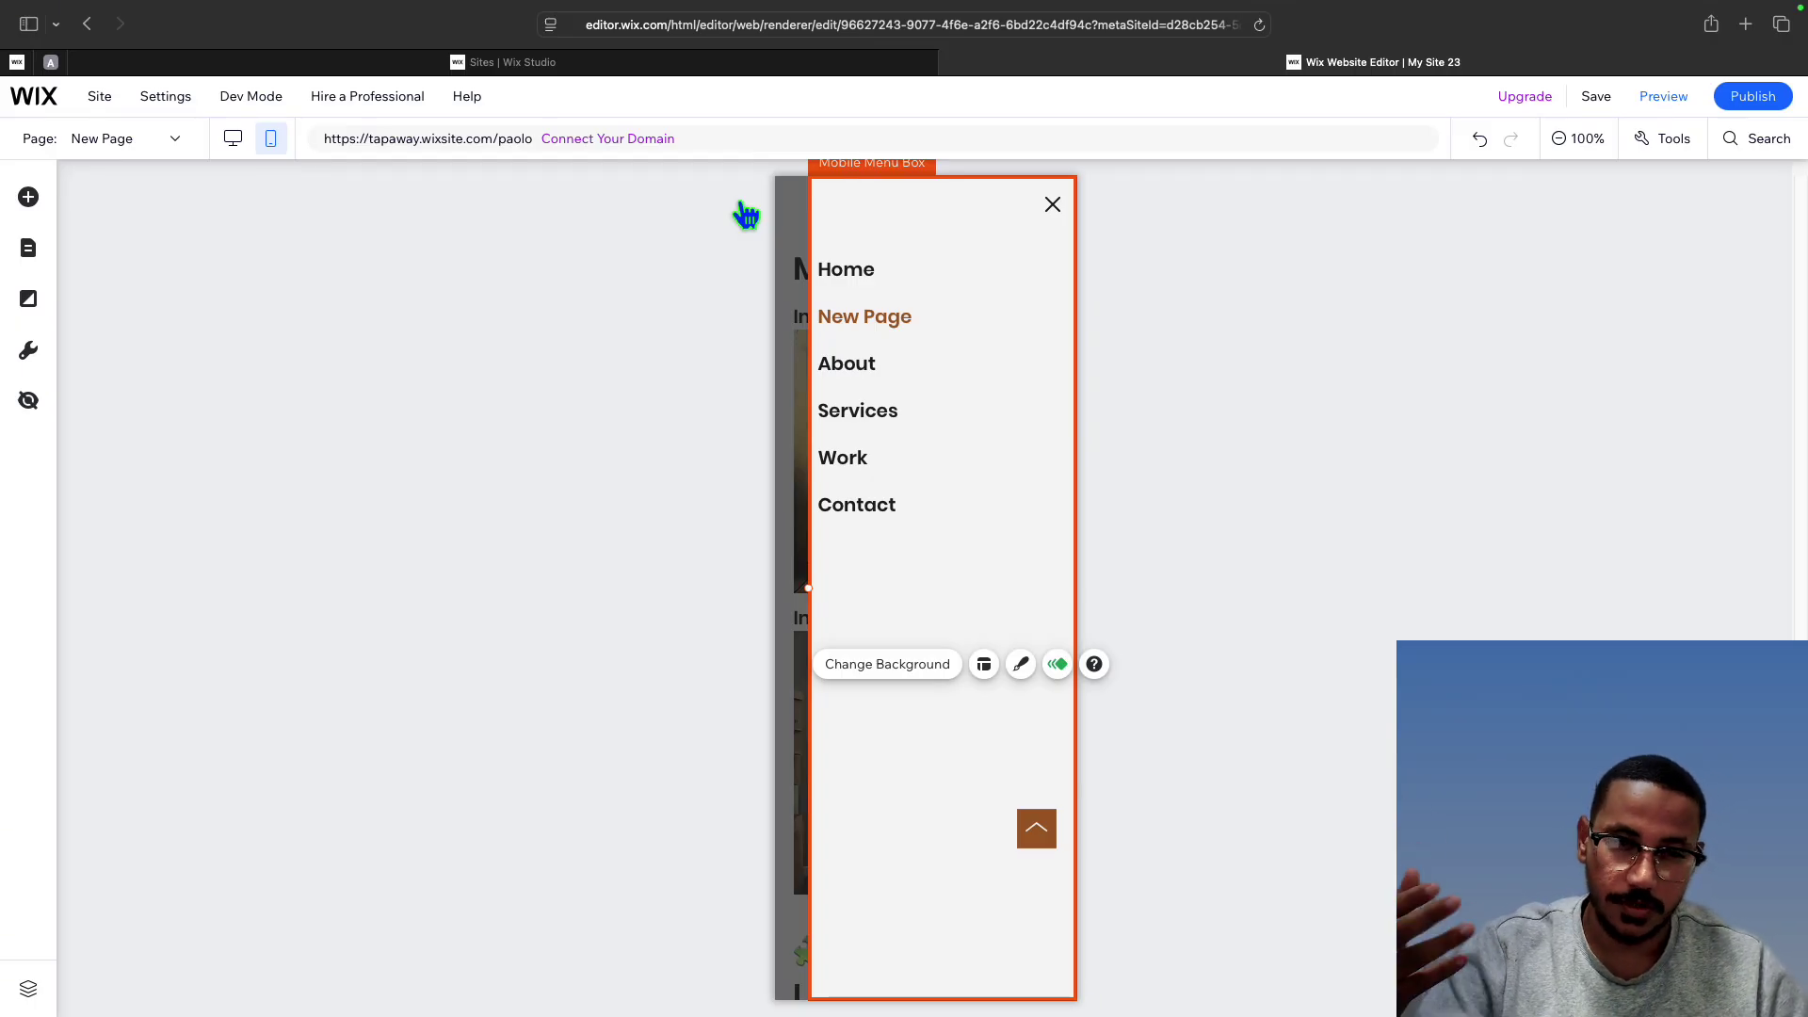
Narrow the menu links and menu box from their left edges, then exit the menu box
click(912, 383)
drag(808, 388, 836, 388)
click(846, 579)
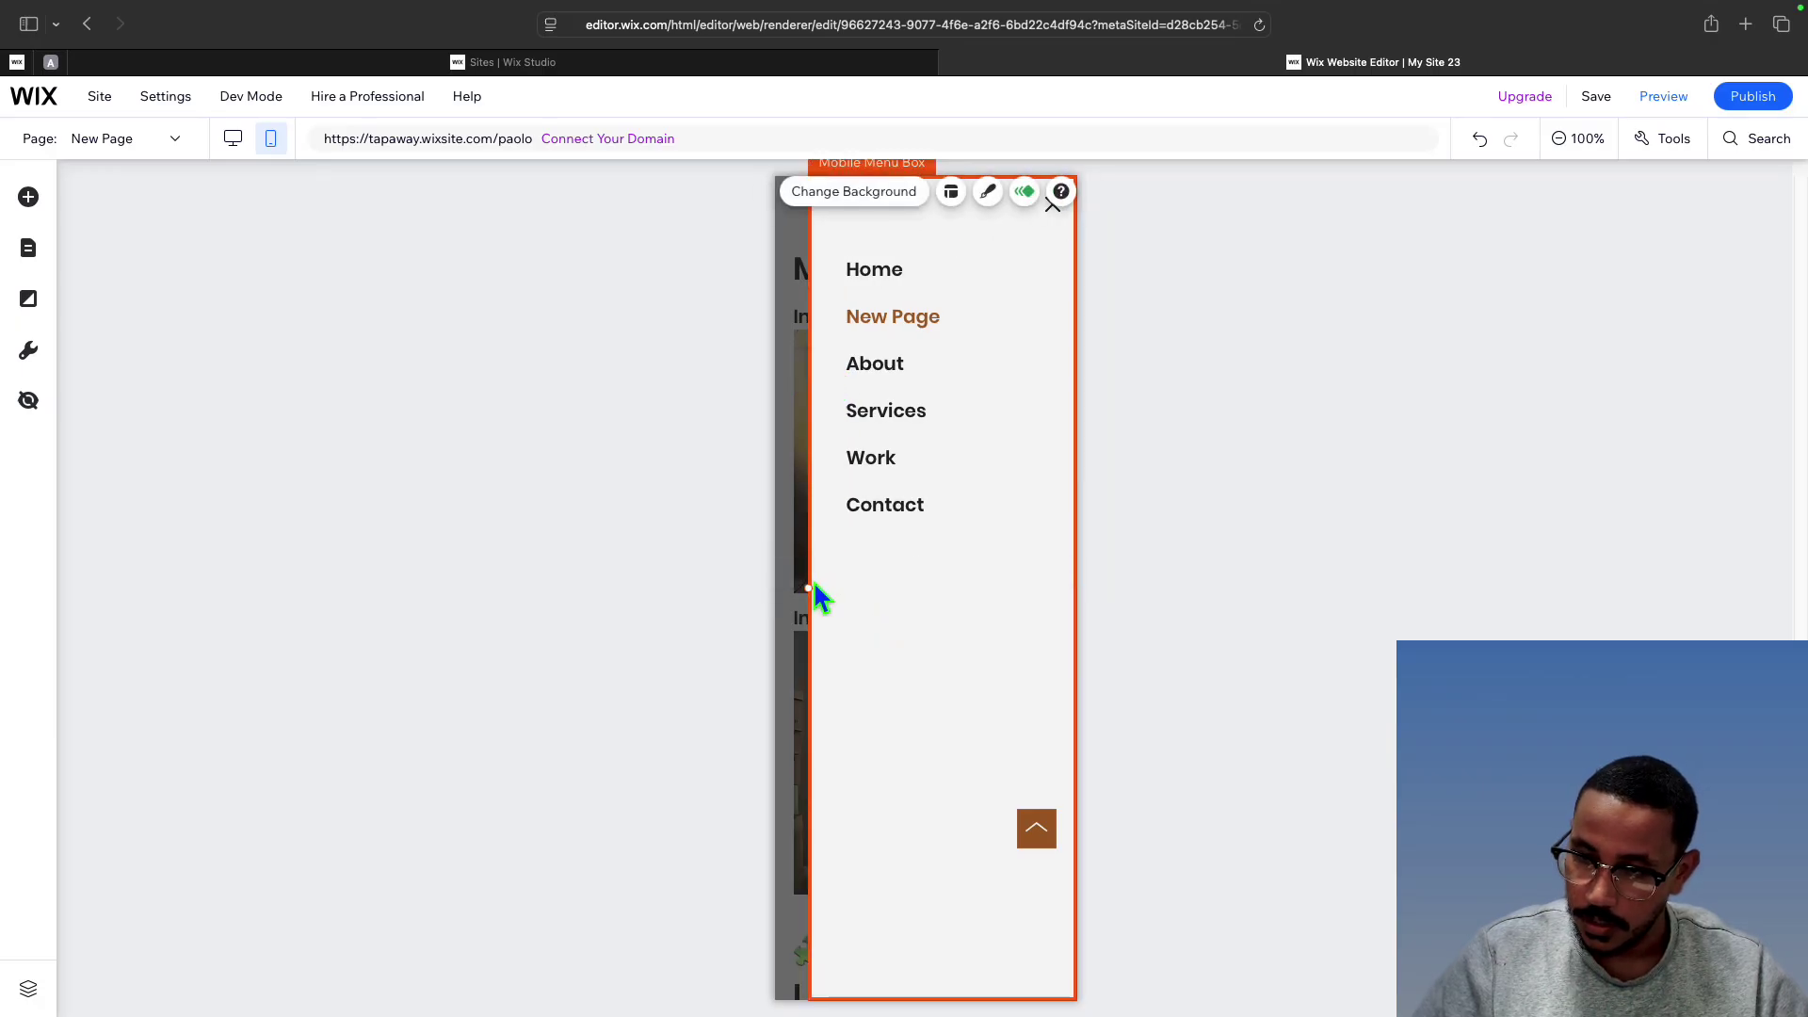
drag(808, 591, 836, 593)
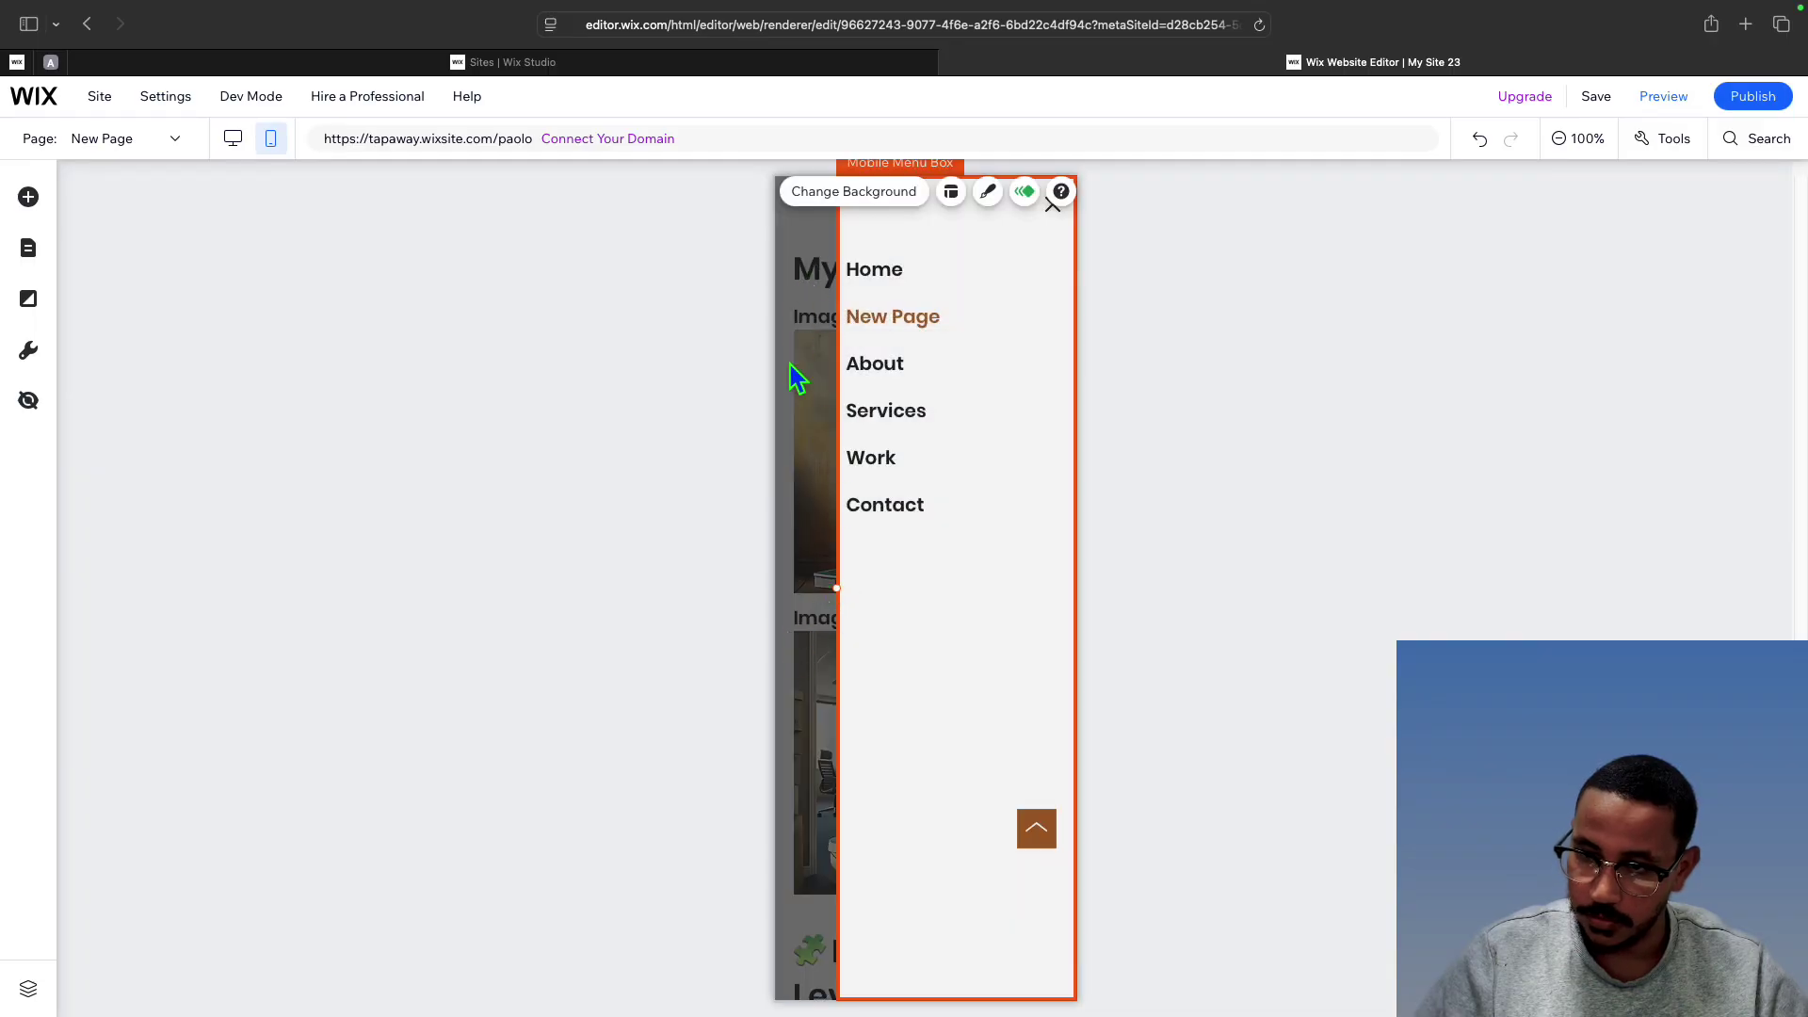
click(815, 545)
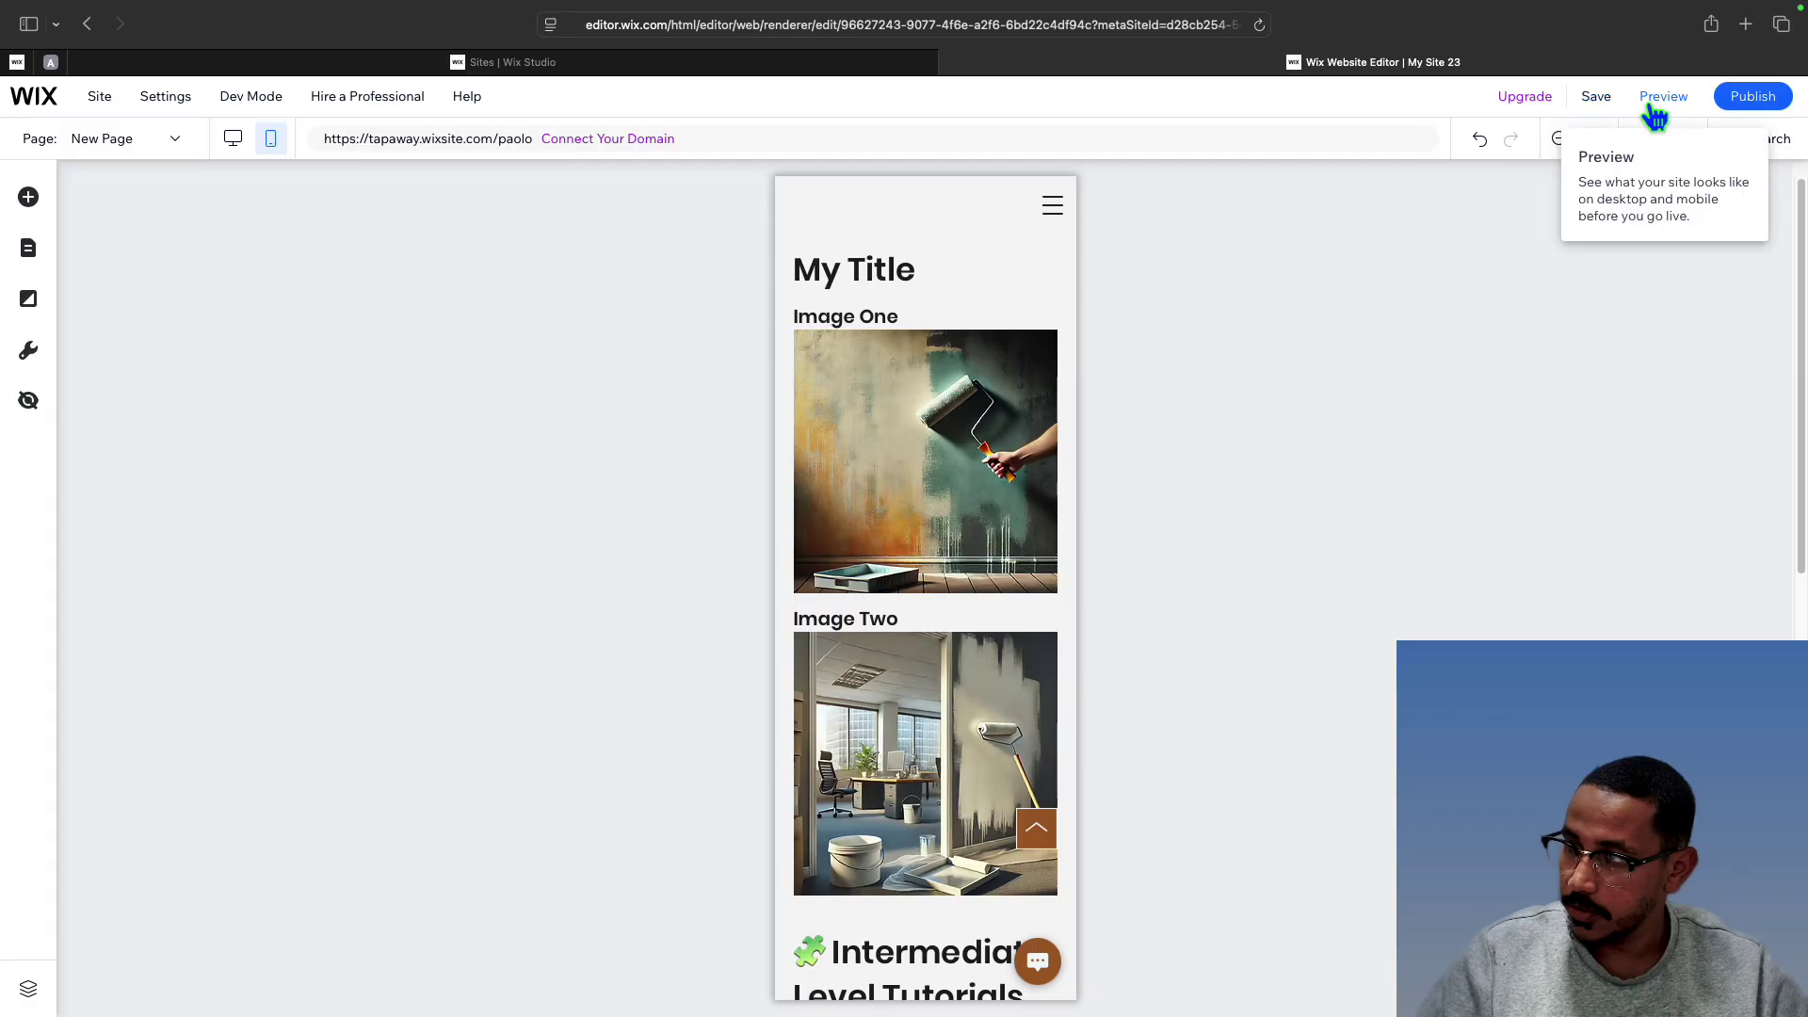
Preview the mobile site, scroll the page, then open and close the hamburger side menu
click(1657, 98)
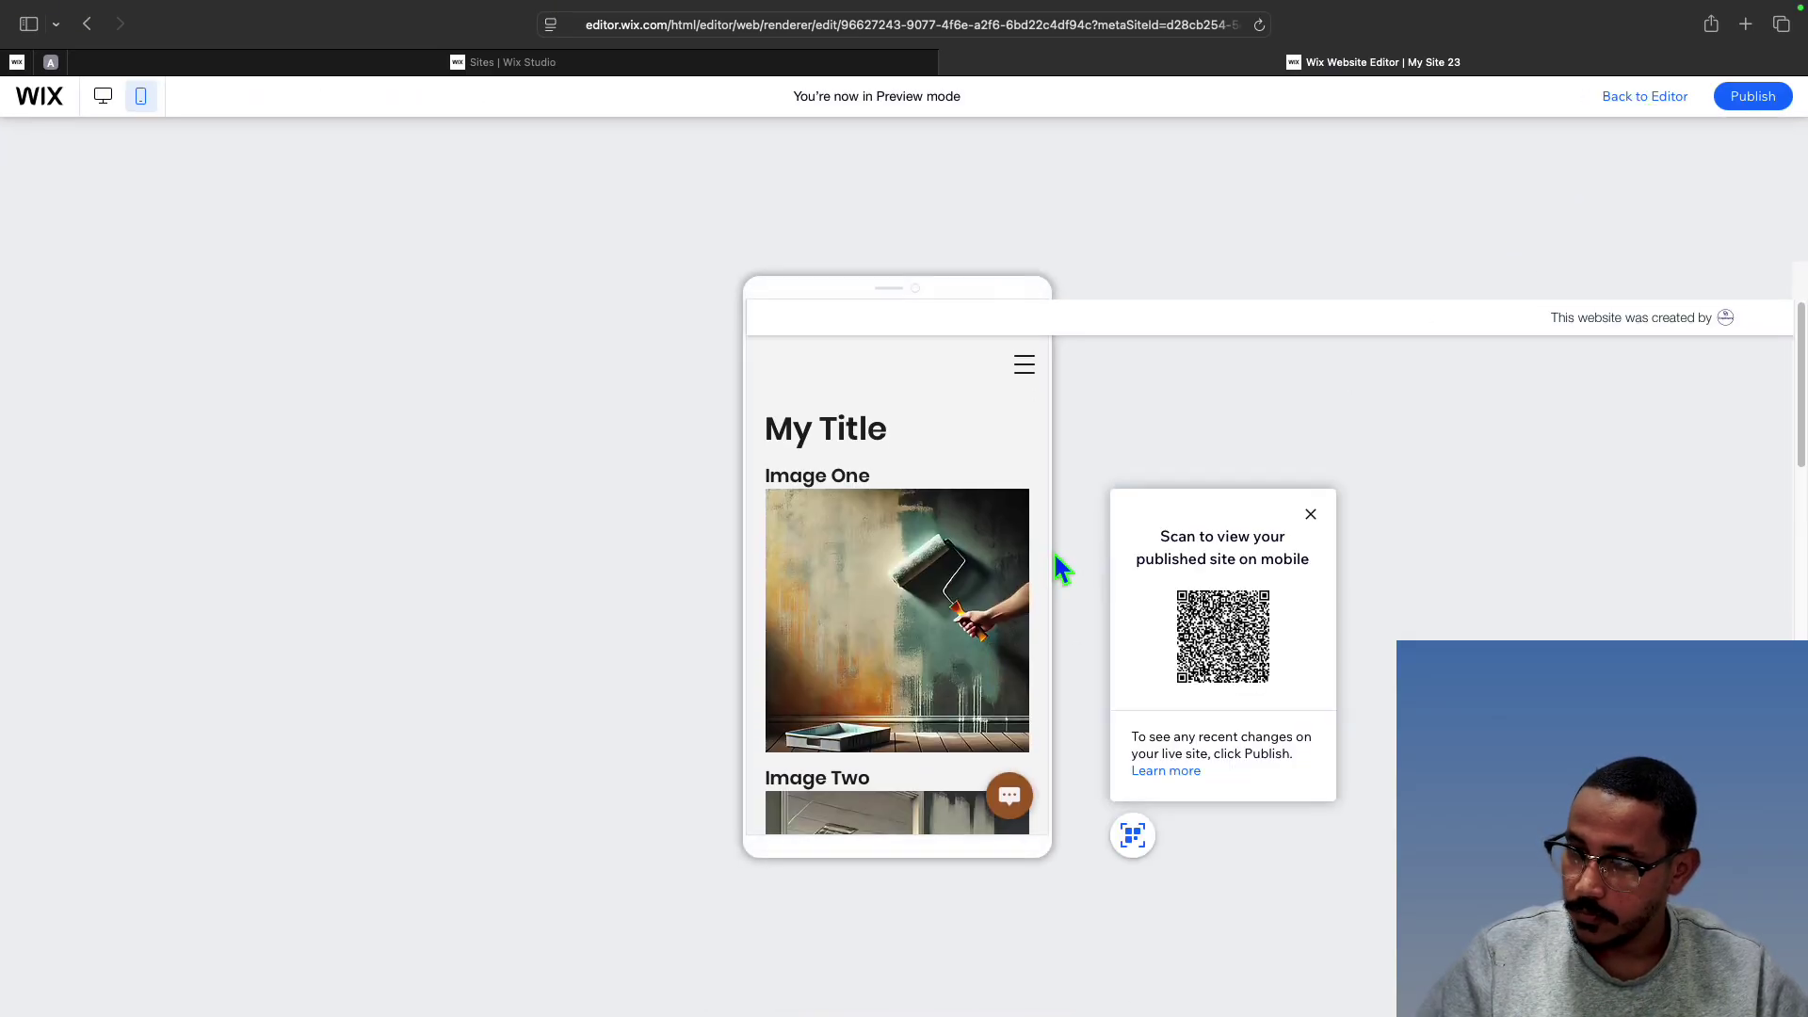
scroll(1149, 424, down, 5)
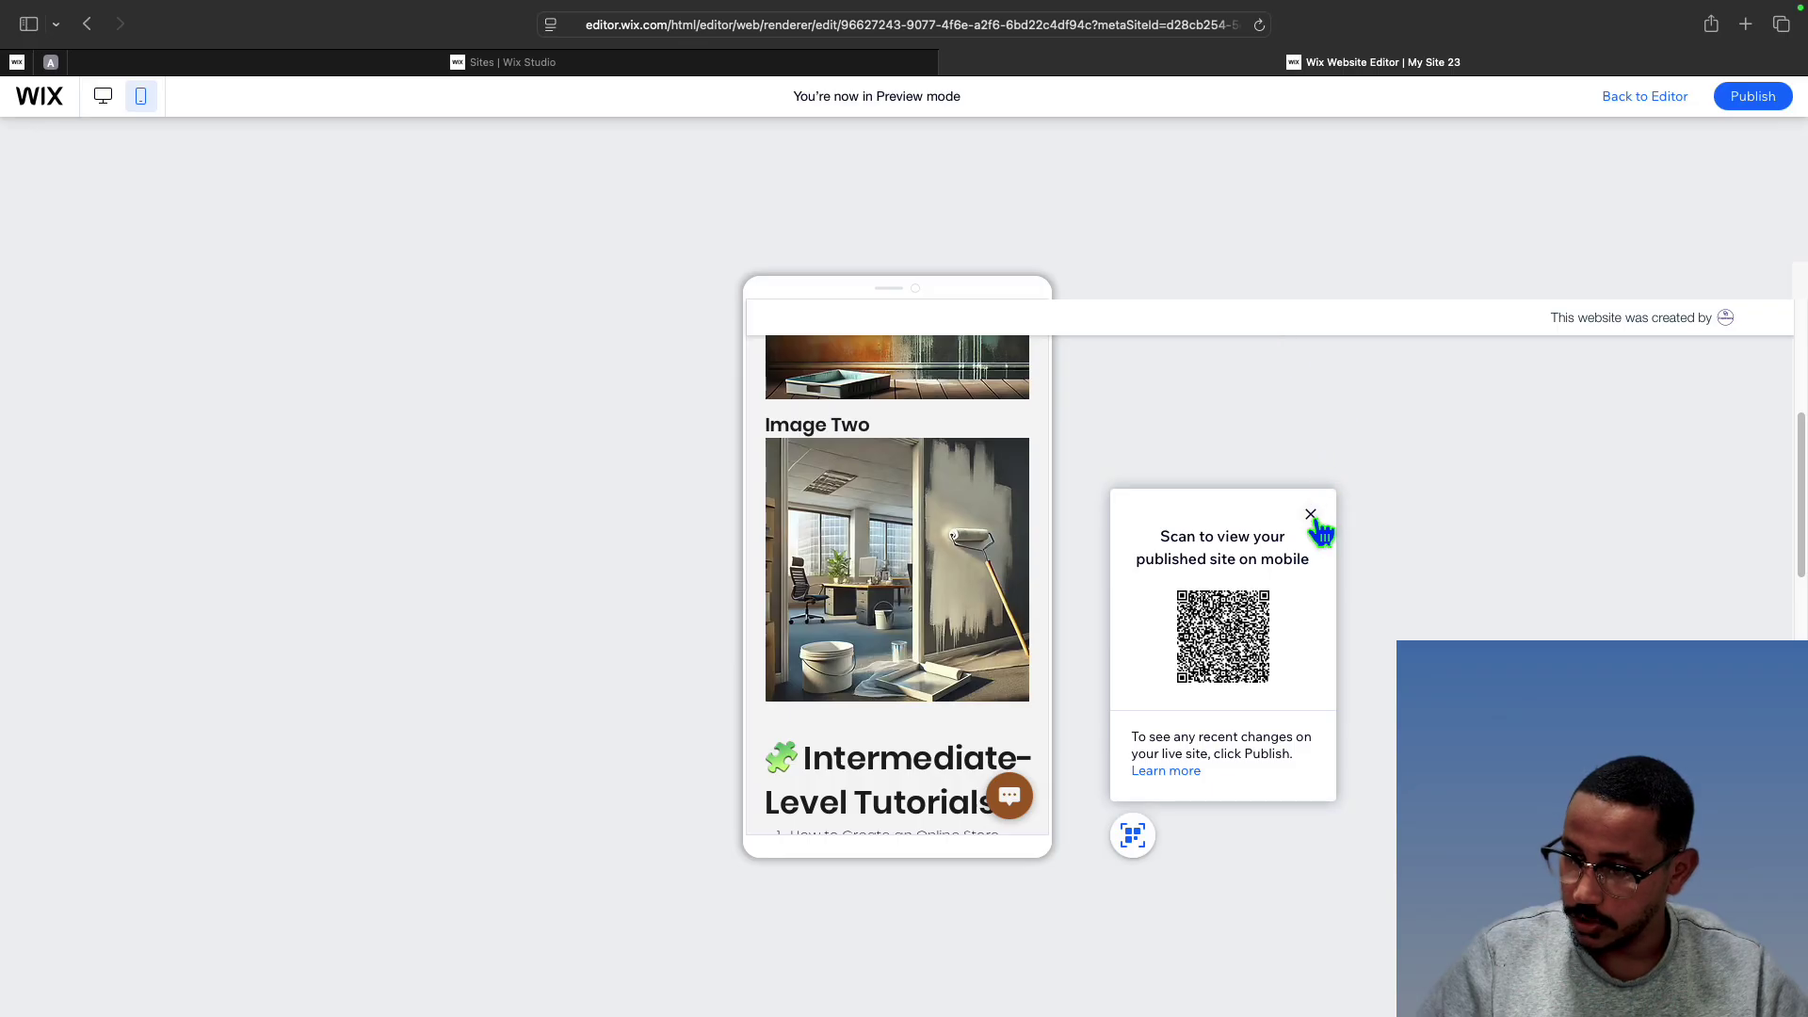
scroll(942, 541, up, 5)
scroll(926, 533, down, 10)
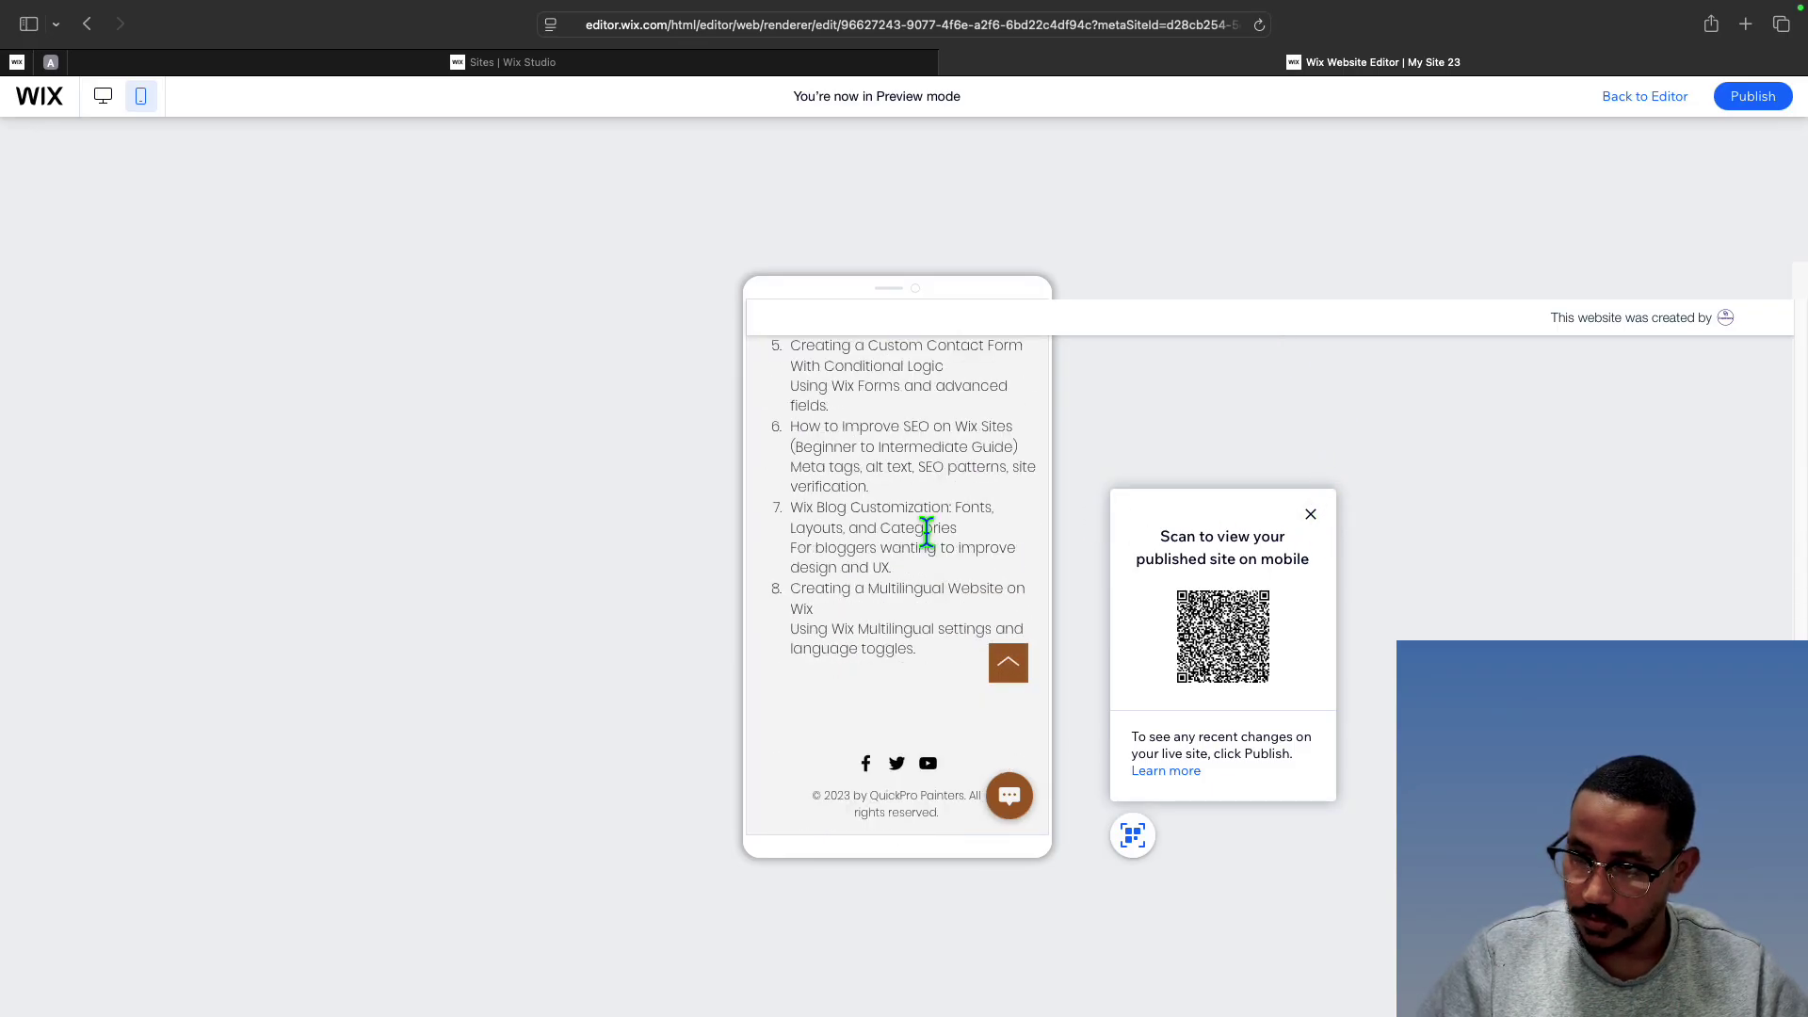
scroll(926, 533, up, 10)
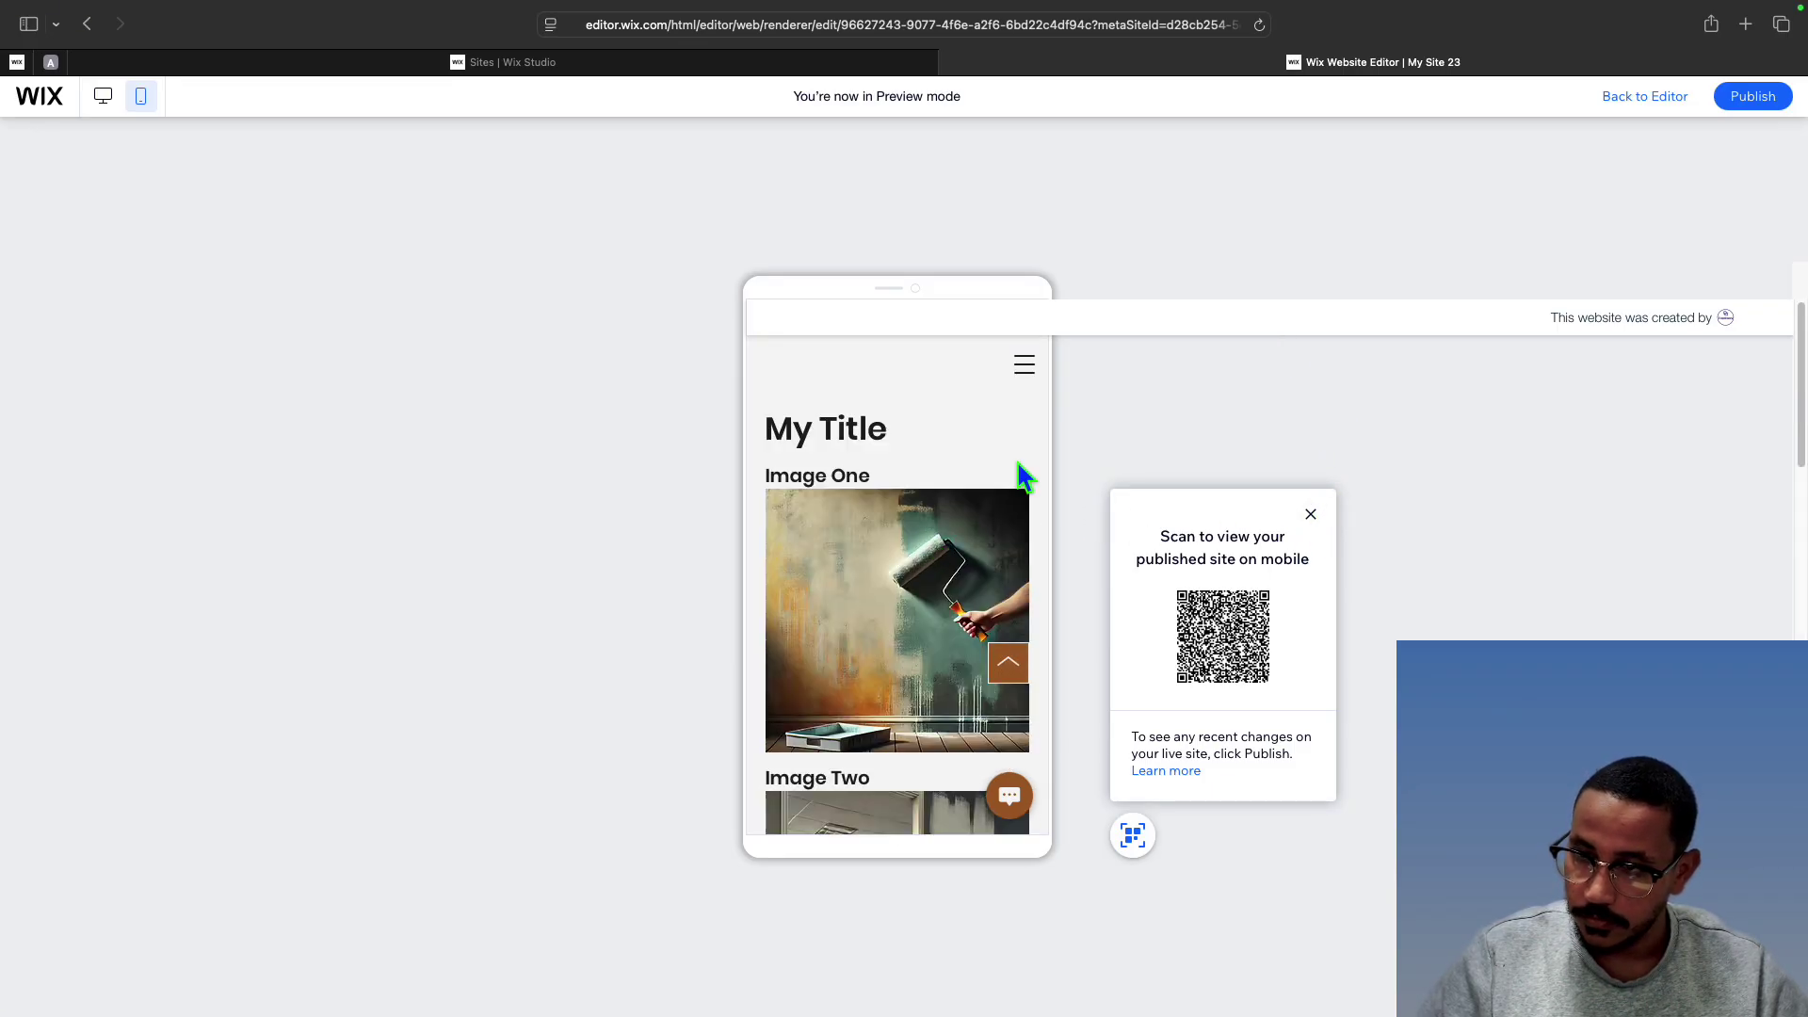
click(1036, 379)
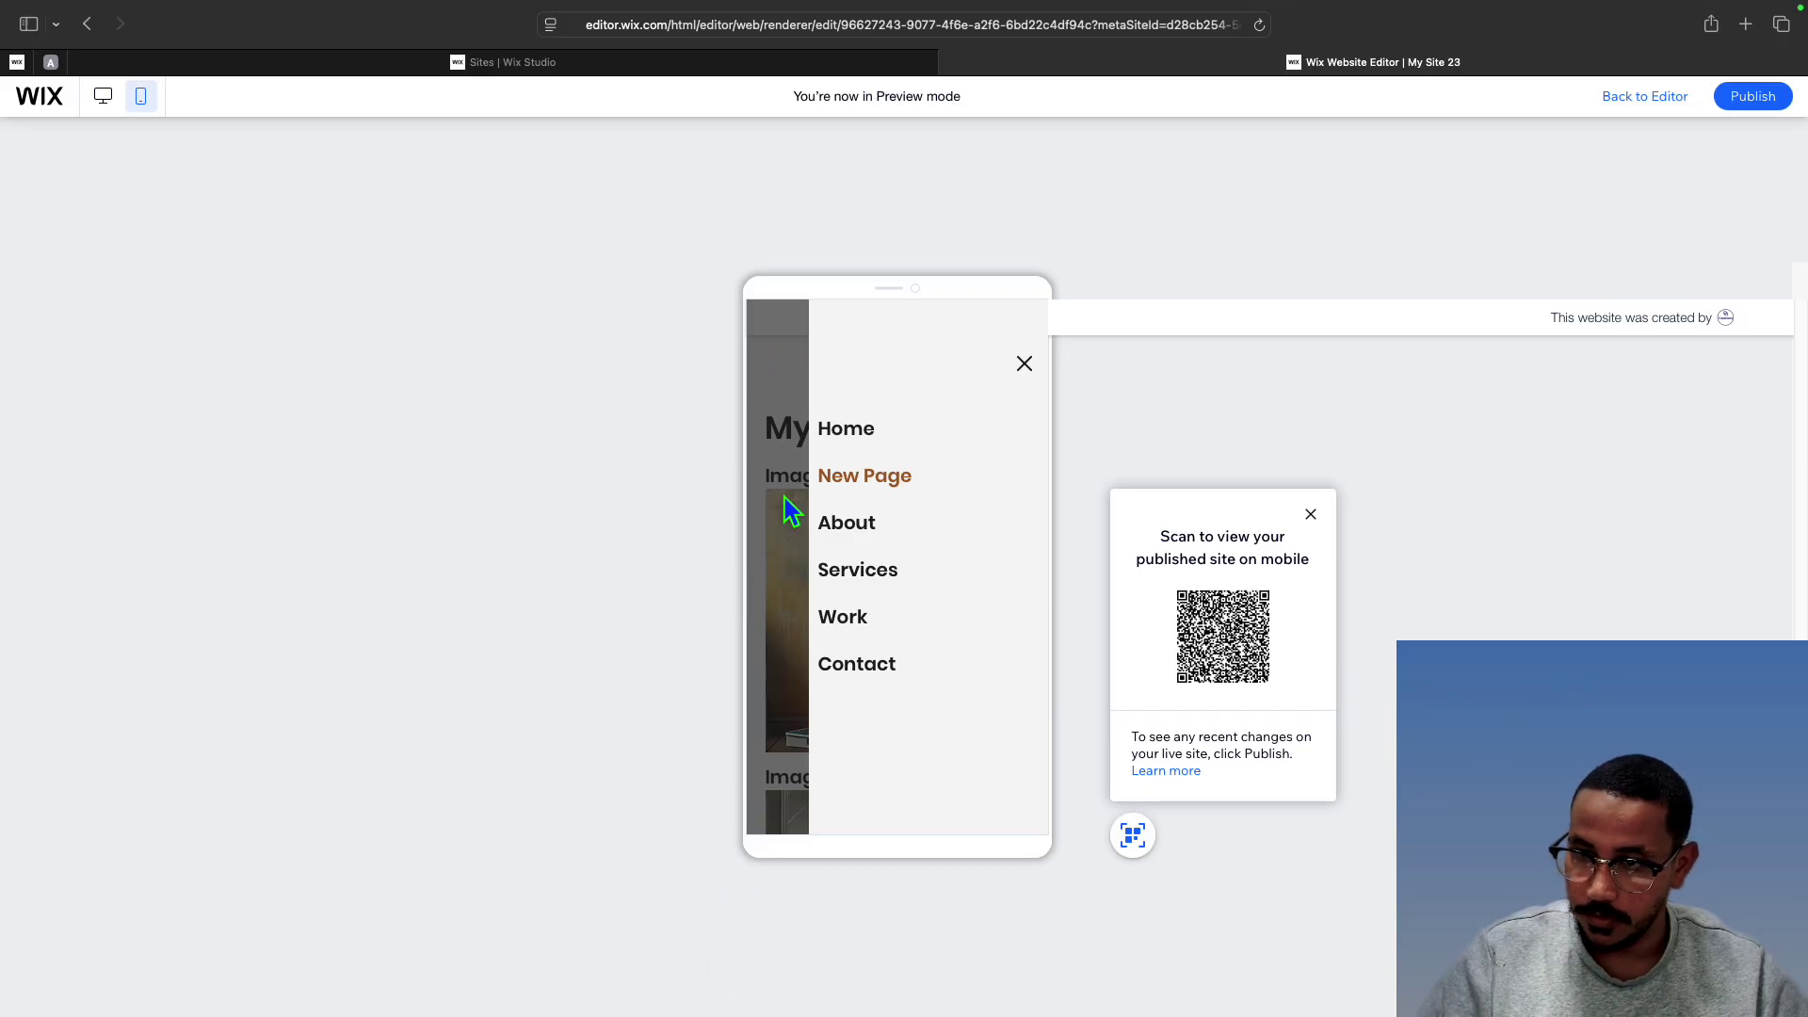
click(1033, 371)
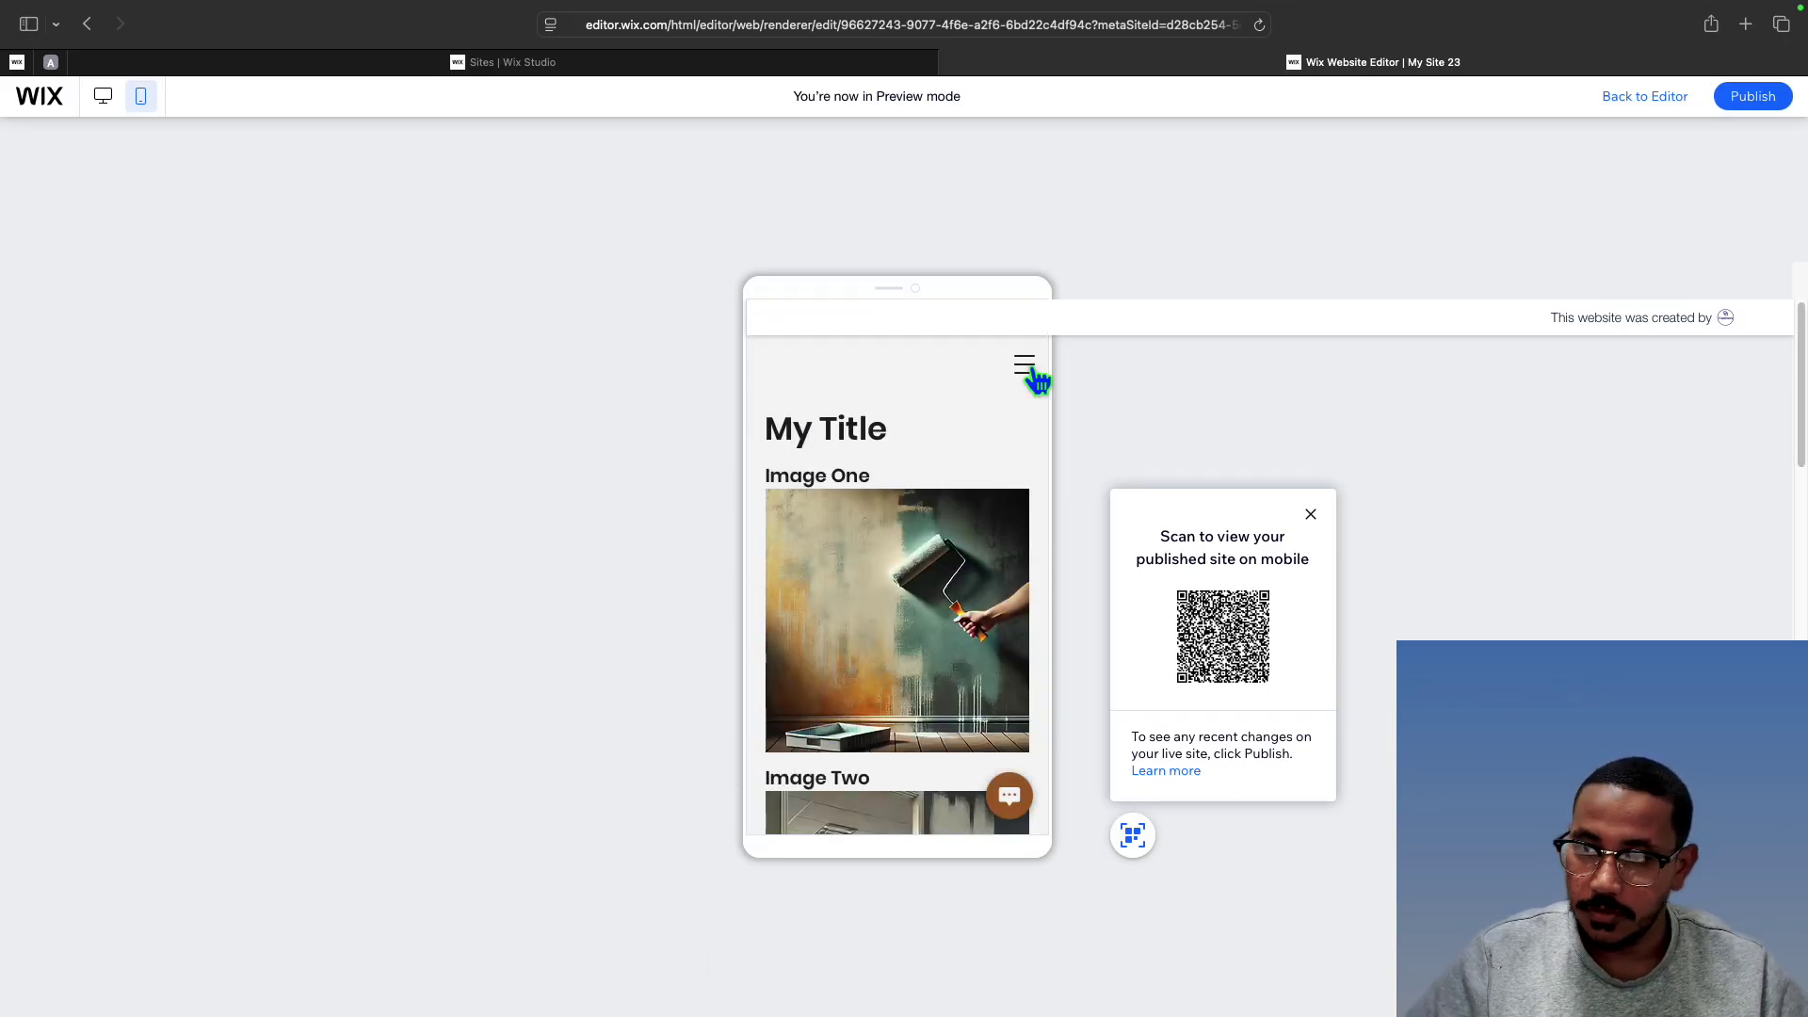